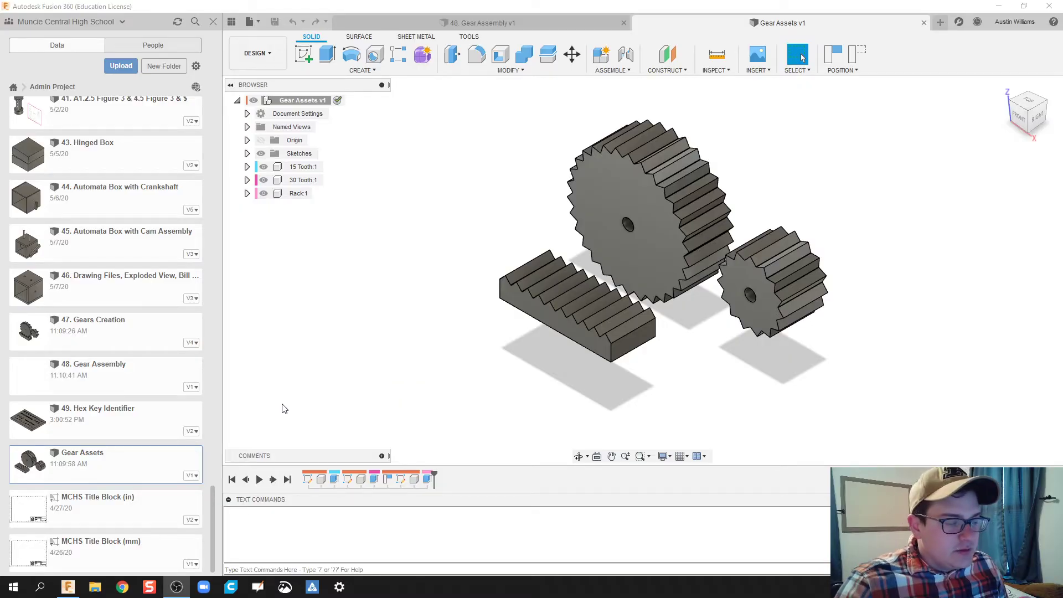
# In the Data Panel, return to All Projects, enter Admin Project and open the Gear Assets design.
pyautogui.click(213, 22)
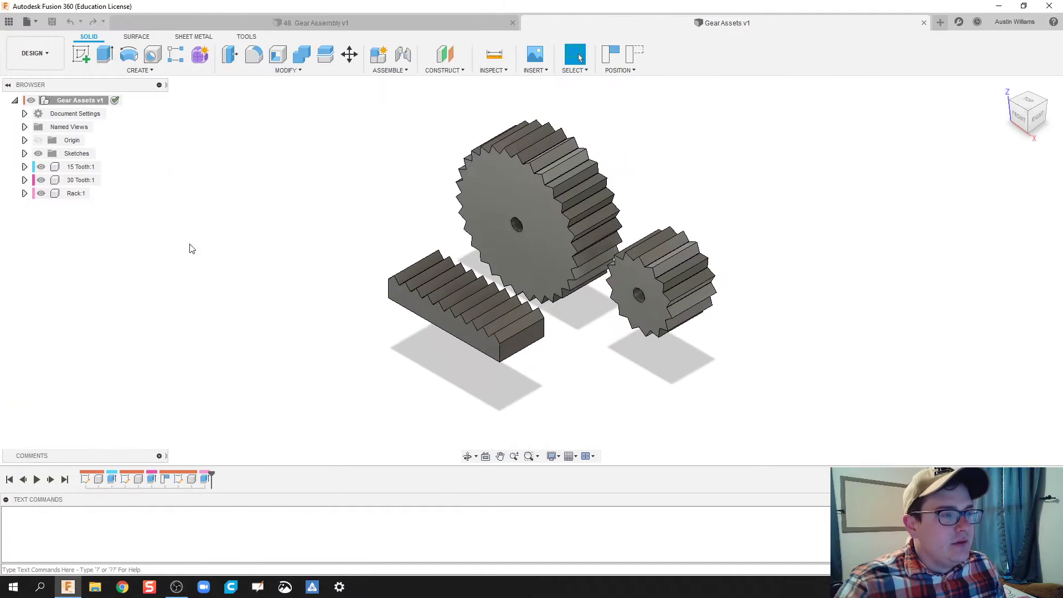
pyautogui.click(9, 23)
pyautogui.scroll(4, 160, 410)
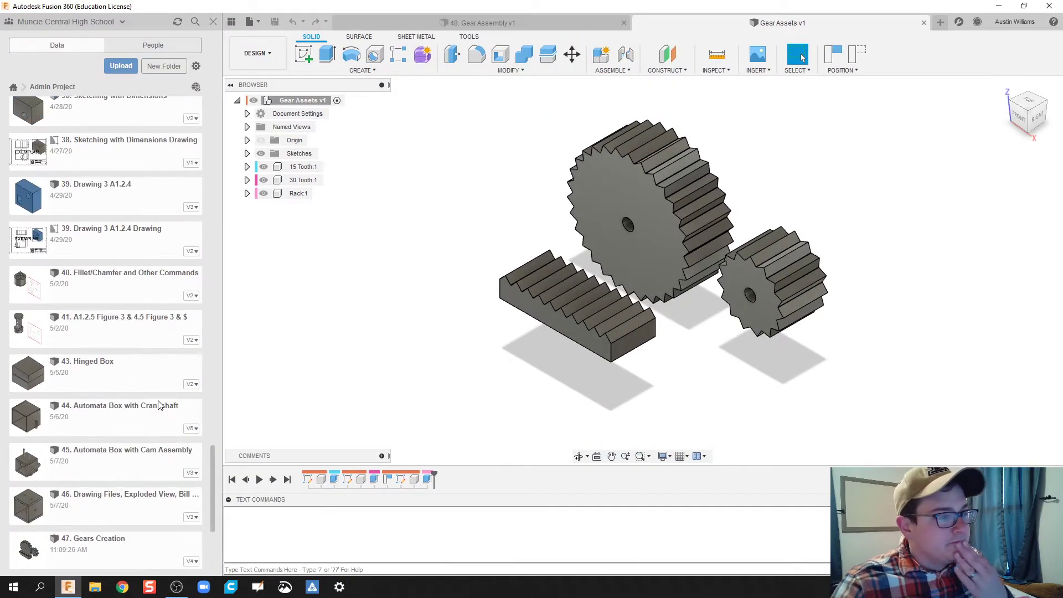
pyautogui.scroll(4, 160, 407)
pyautogui.scroll(-8, 58, 135)
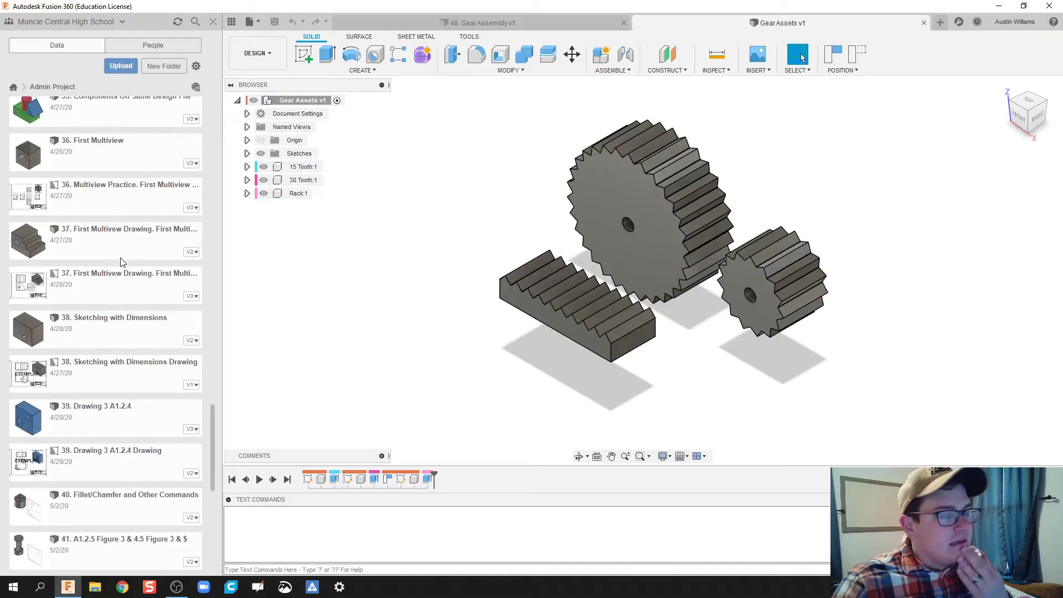
pyautogui.click(14, 88)
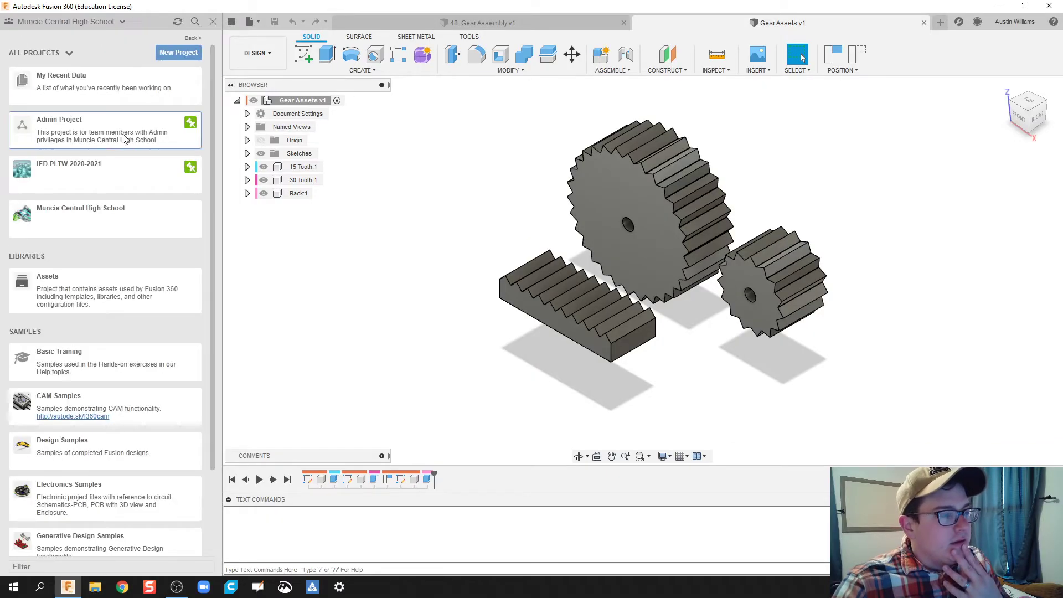
pyautogui.click(125, 138)
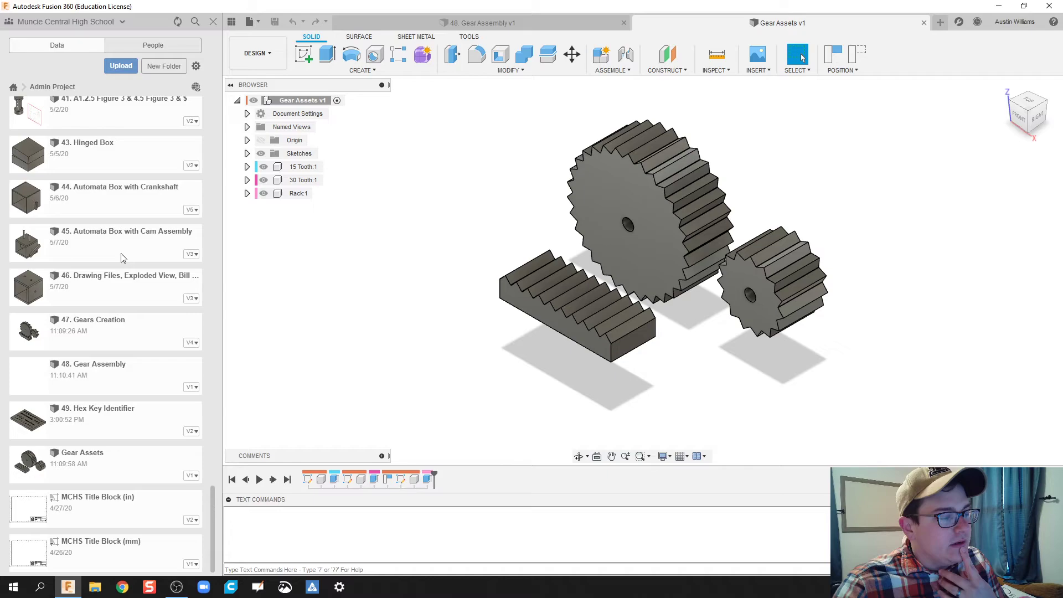
pyautogui.click(115, 475)
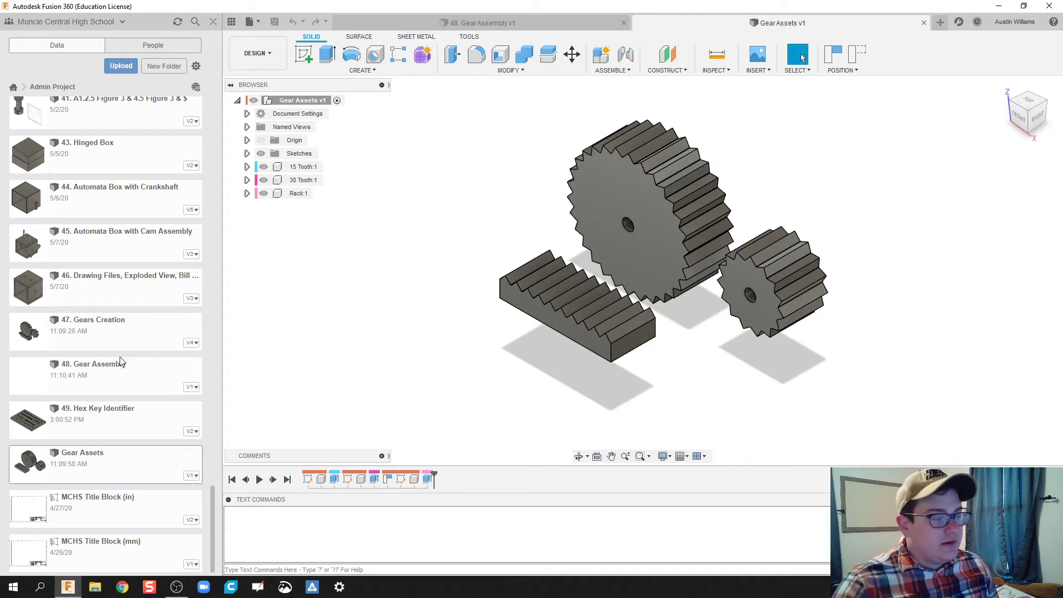
# Insert the Gear Assets design into the 48. Gear Assembly document.
pyautogui.click(514, 28)
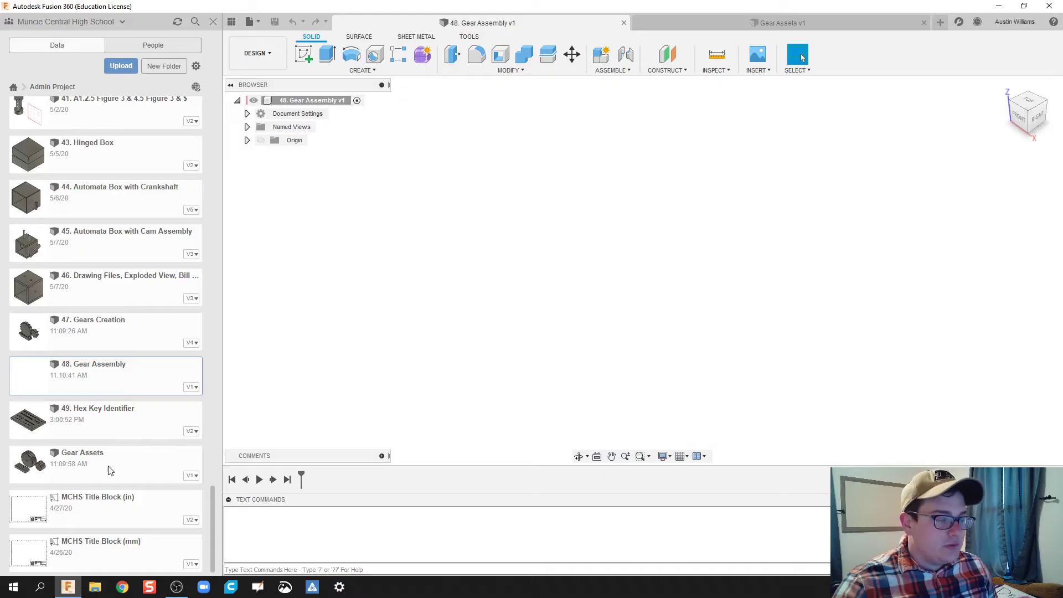
pyautogui.moveTo(70, 464); pyautogui.dragTo(523, 279)
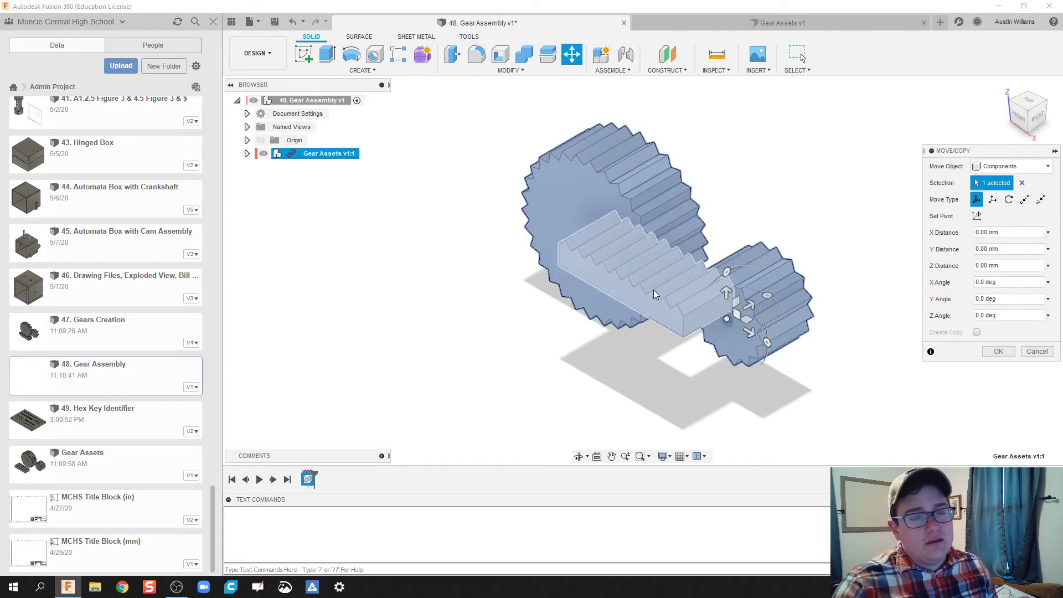
pyautogui.click(696, 27)
pyautogui.click(557, 27)
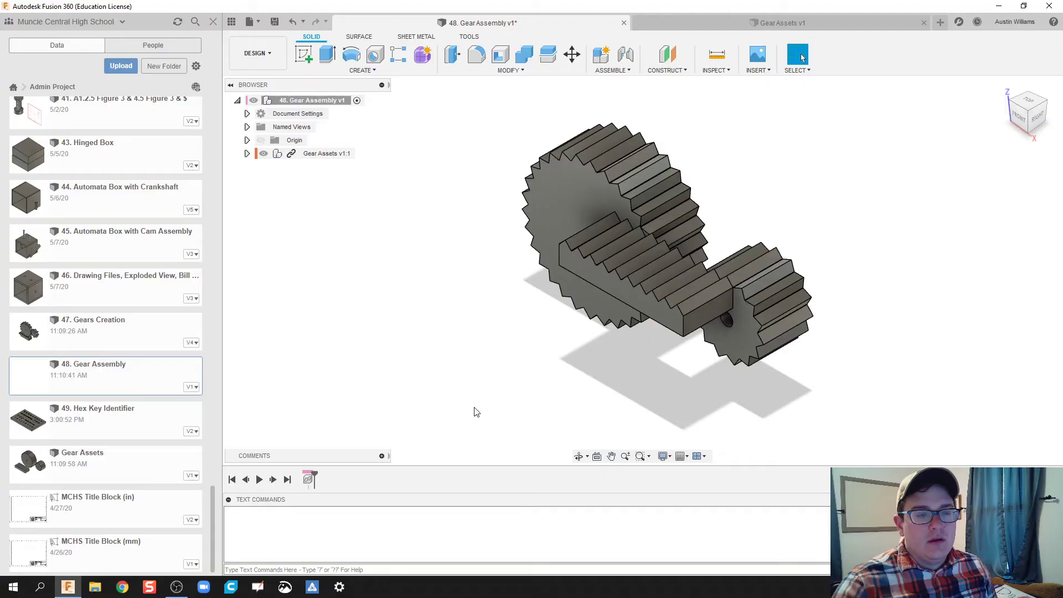
# Break the link on the Gear Assets v1:1 component and close the Gear Assets document.
pyautogui.click(291, 157)
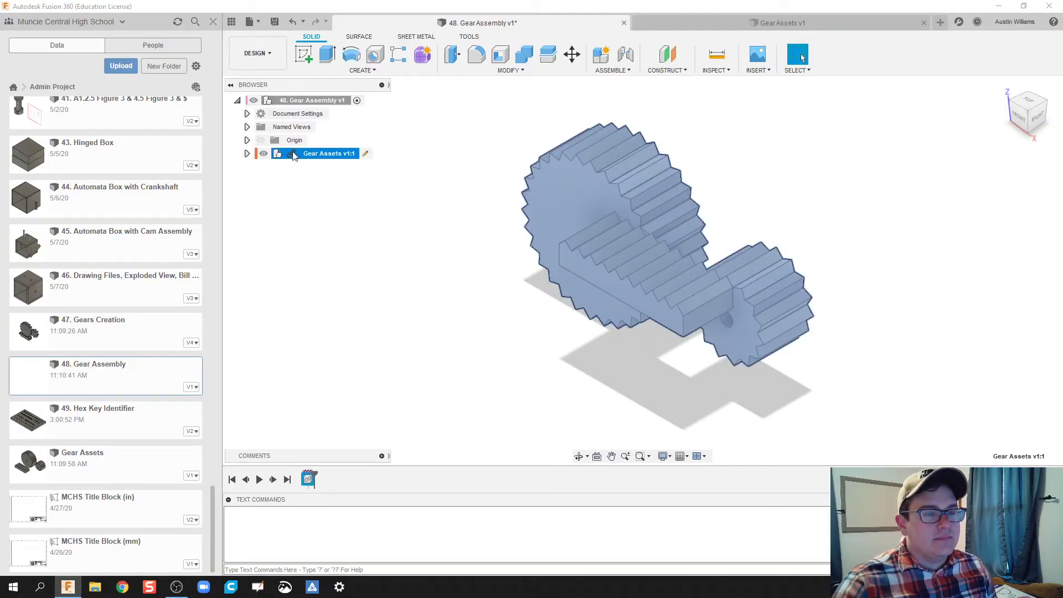
pyautogui.press('Escape')
pyautogui.rightClick(294, 156)
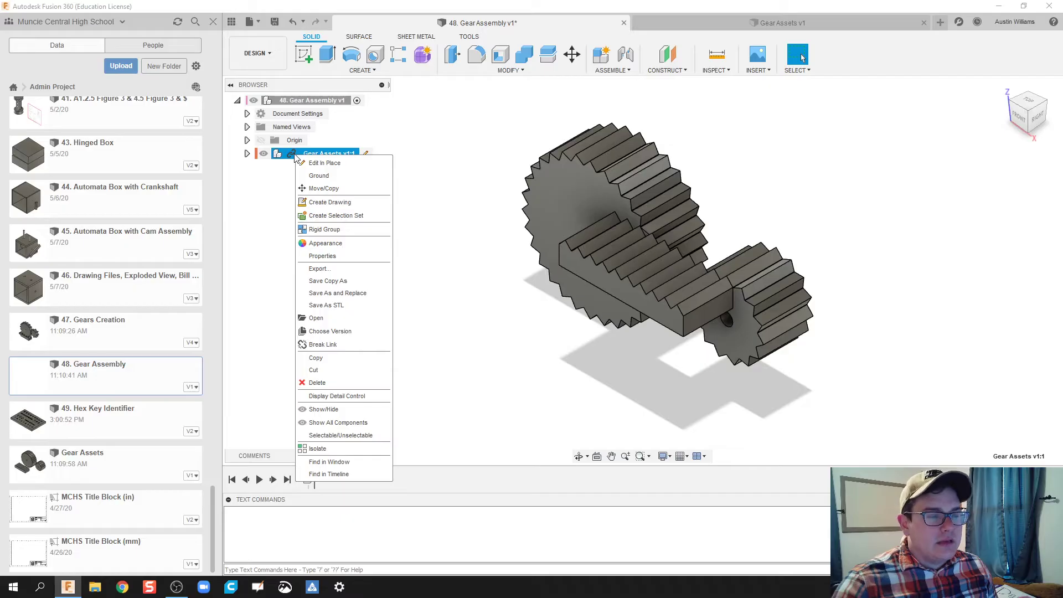
pyautogui.click(336, 345)
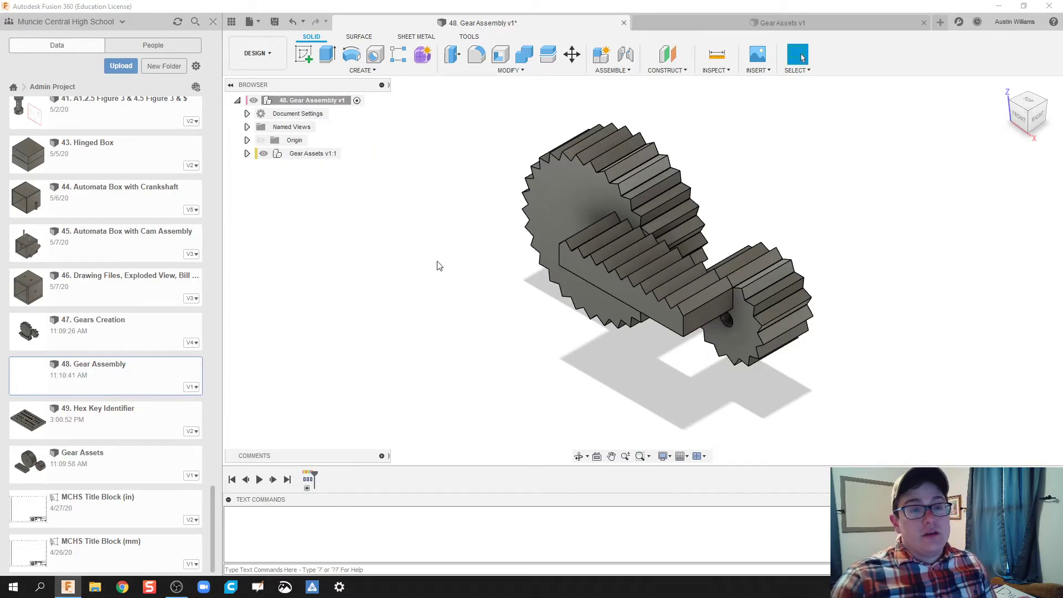
pyautogui.click(121, 465)
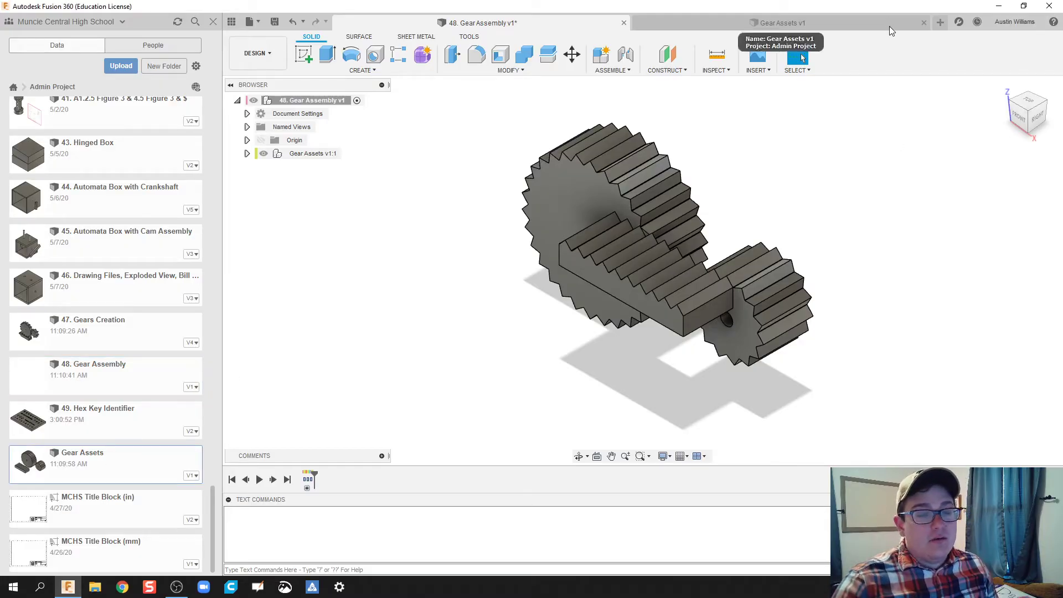
pyautogui.click(924, 23)
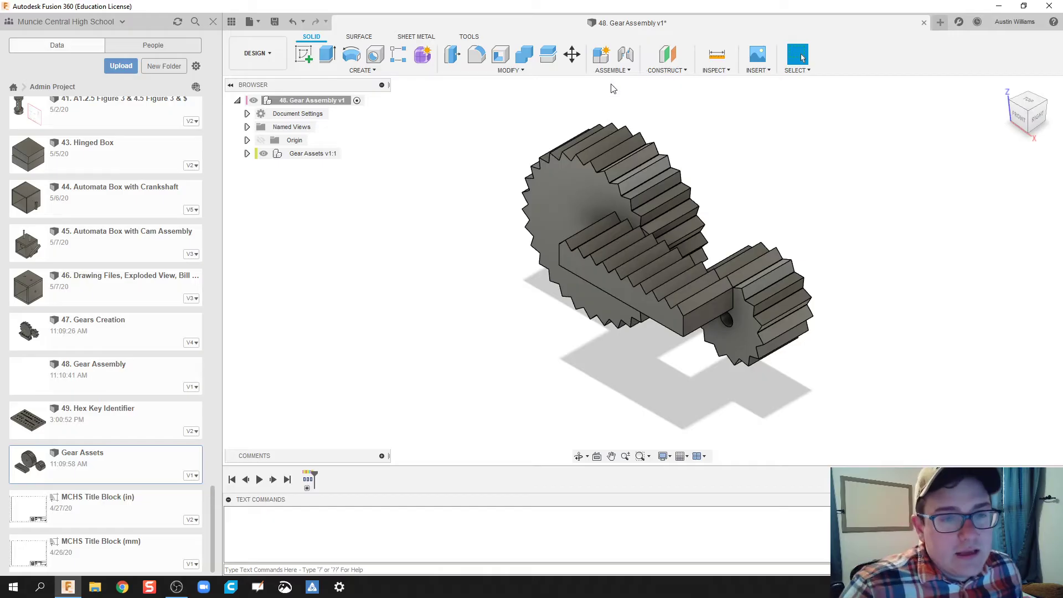
# Enable contact sets for the Gear Assembly design.
pyautogui.click(617, 71)
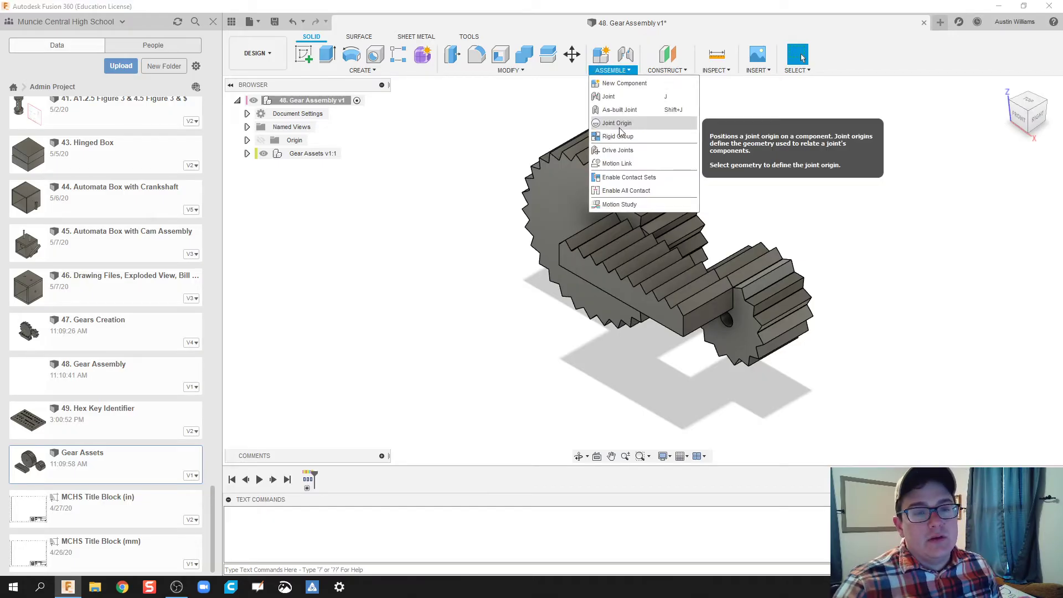
pyautogui.click(623, 177)
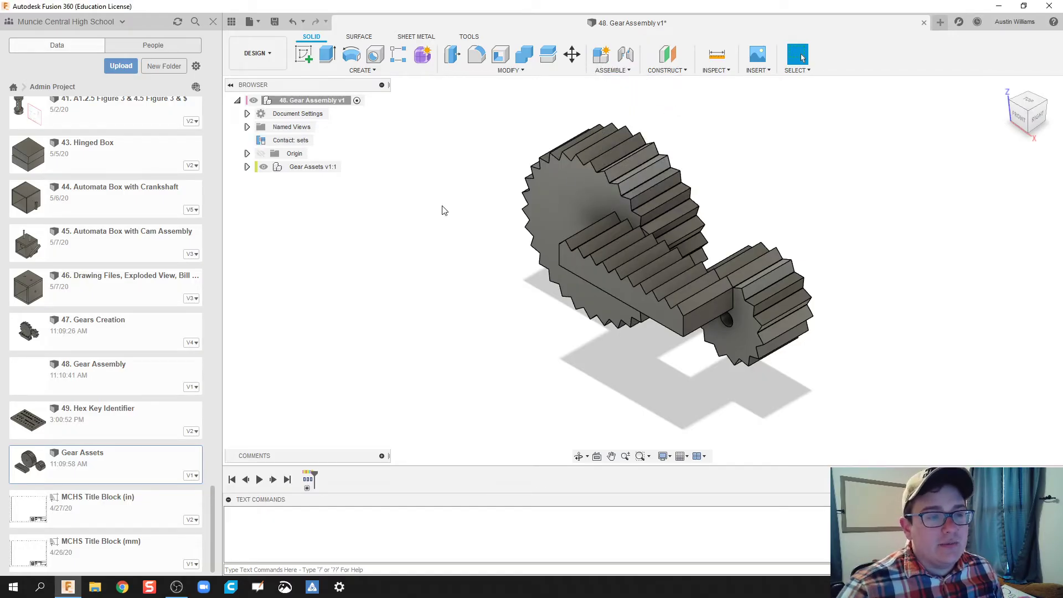
pyautogui.click(274, 141)
pyautogui.keyDown('shift'); pyautogui.moveTo(459, 167); pyautogui.dragTo(423, 181, button='middle'); pyautogui.keyUp('shift')
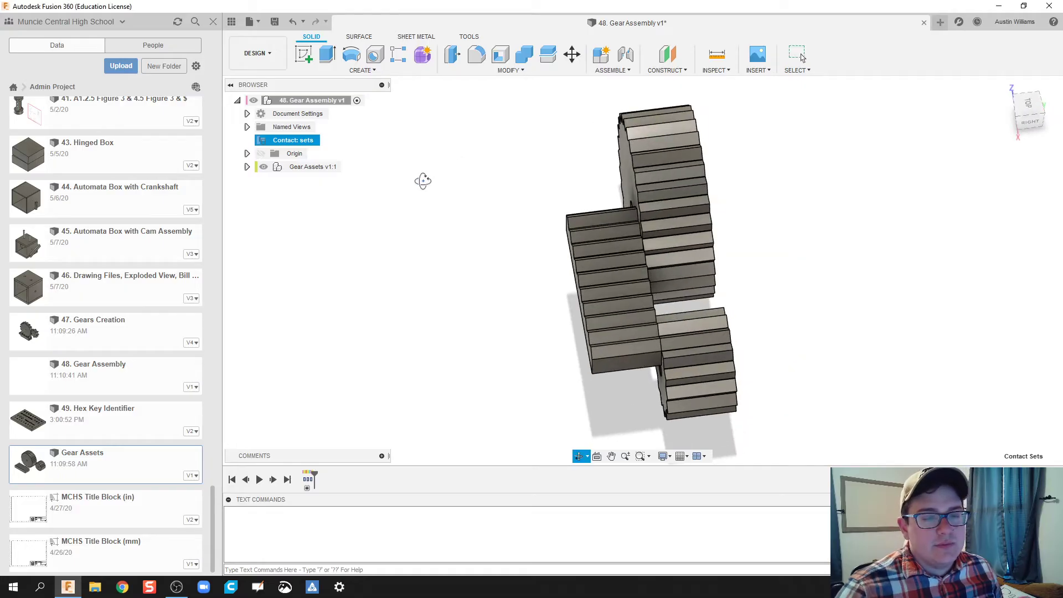
pyautogui.press('Escape')
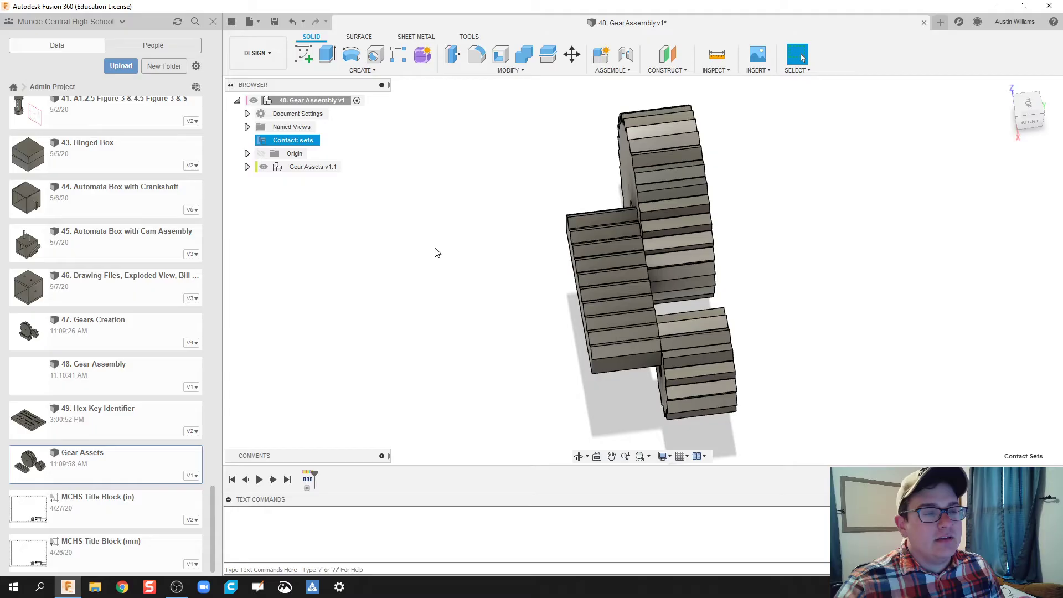
pyautogui.click(570, 291)
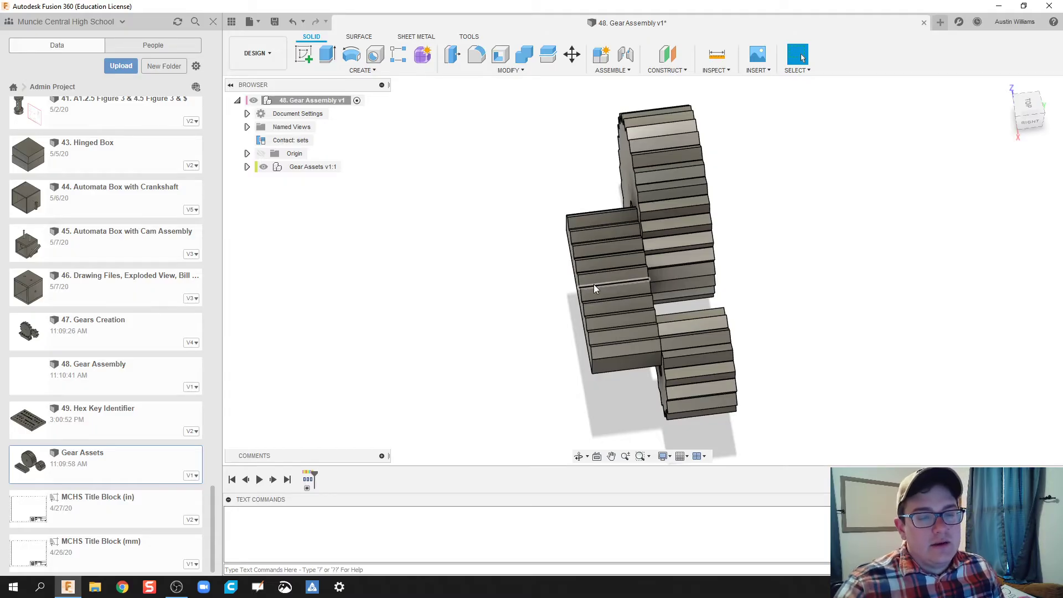
pyautogui.keyDown('shift'); pyautogui.moveTo(522, 294); pyautogui.dragTo(541, 287, button='middle'); pyautogui.keyUp('shift')
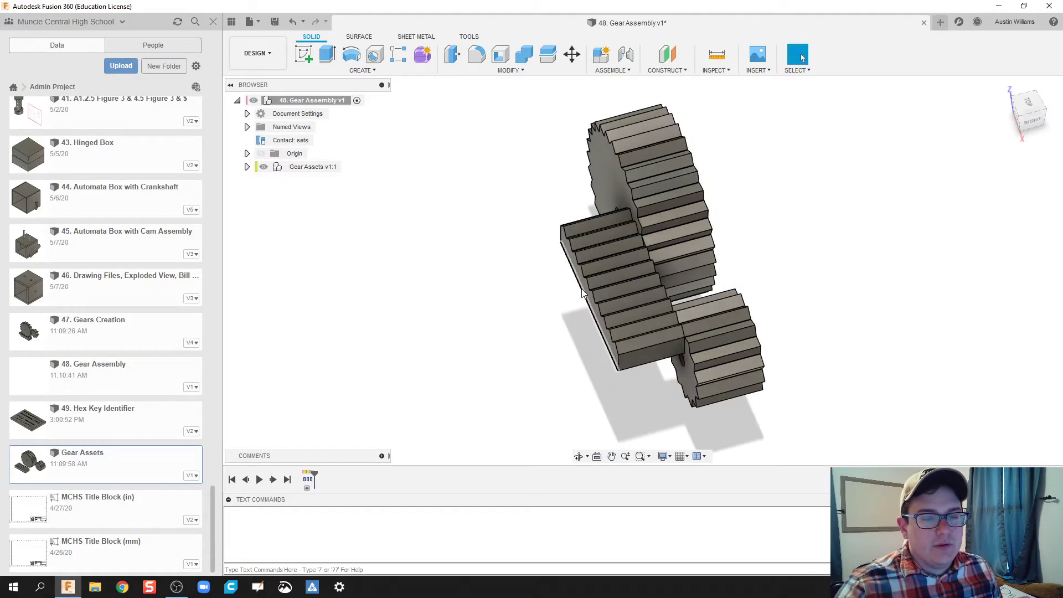
pyautogui.moveTo(587, 293); pyautogui.dragTo(515, 201)
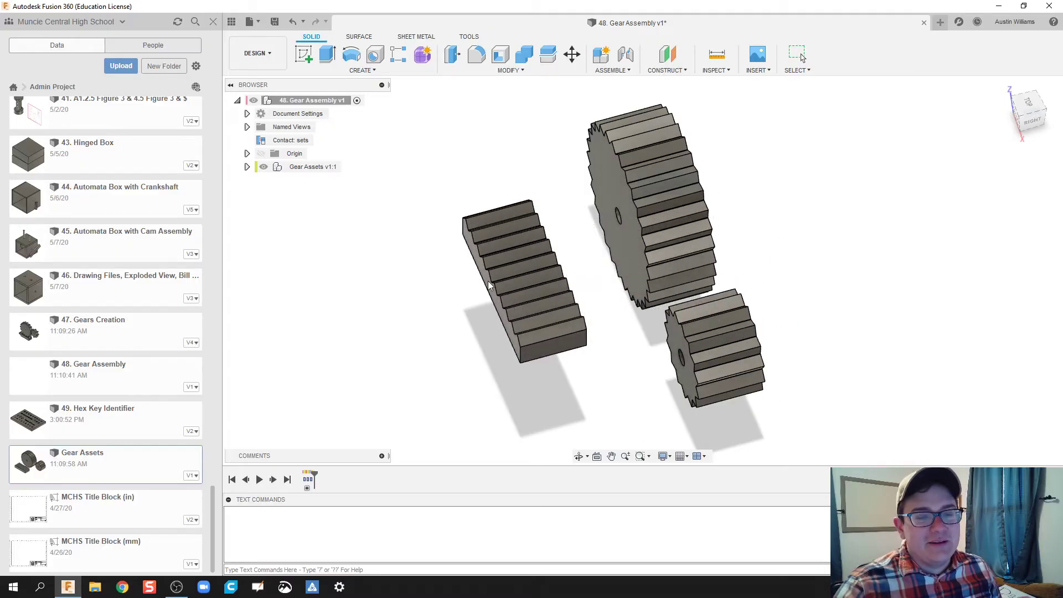
# Create a new contact set with the rack, large gear and small gear, then test it with a rack drag.
pyautogui.rightClick(280, 144)
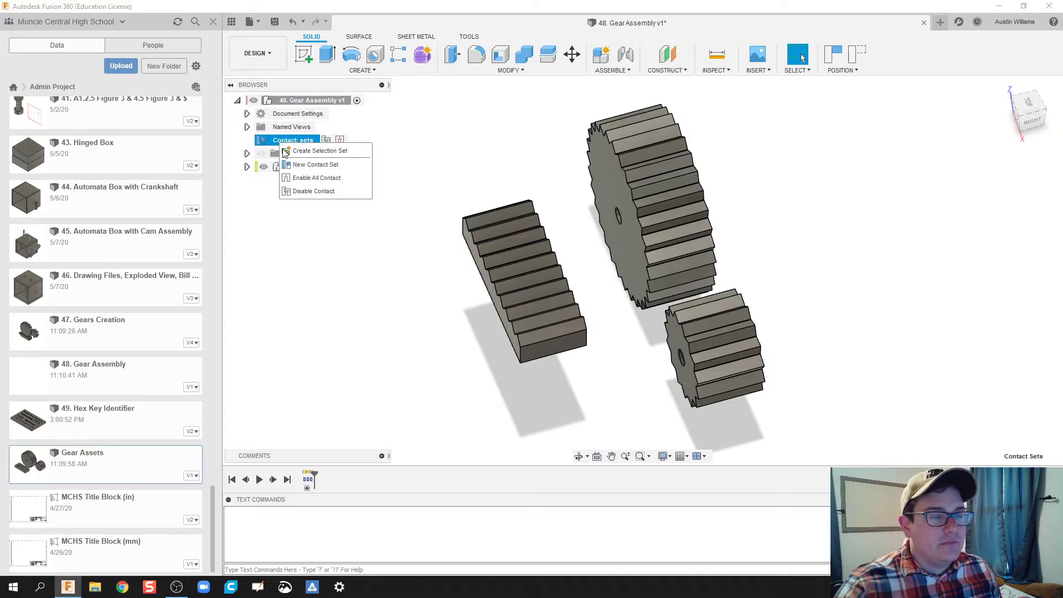
pyautogui.click(301, 165)
pyautogui.click(532, 283)
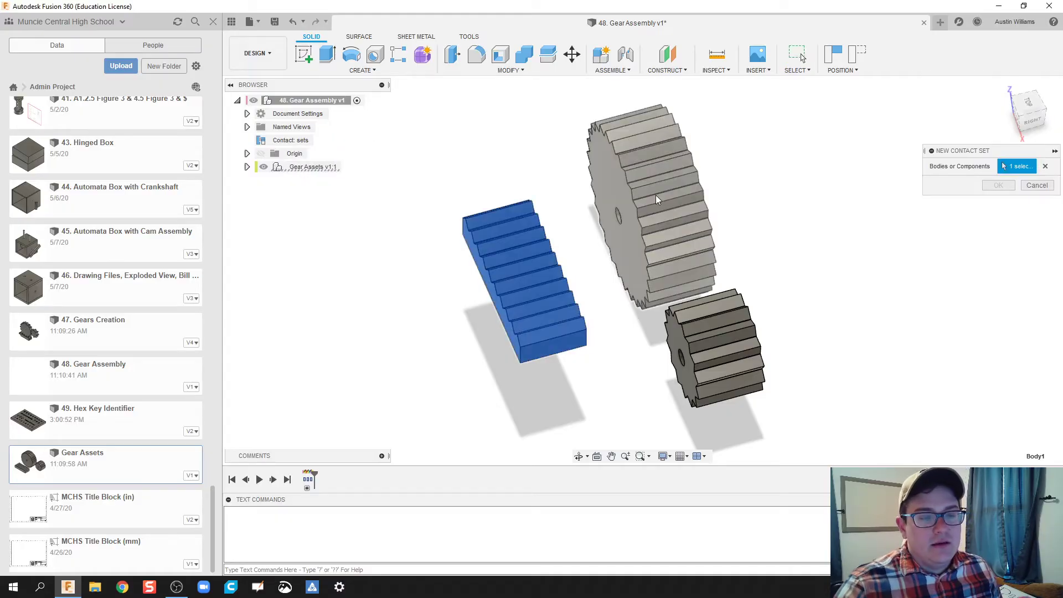
pyautogui.click(658, 200)
pyautogui.click(720, 339)
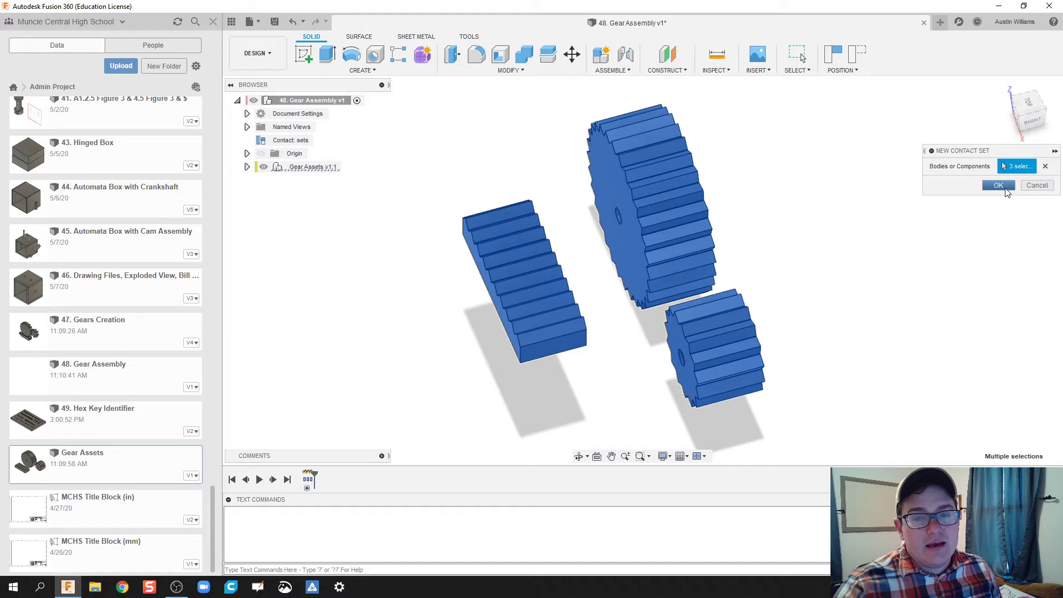
pyautogui.click(999, 185)
pyautogui.moveTo(527, 281); pyautogui.dragTo(569, 214)
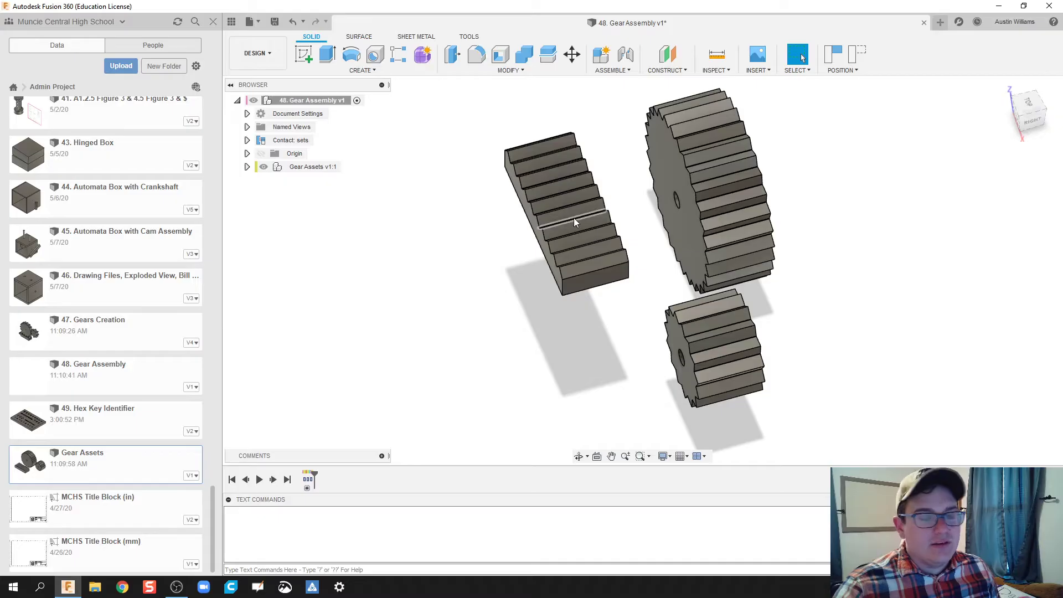
pyautogui.hotkey('ctrl', 'z')
pyautogui.keyDown('shift'); pyautogui.moveTo(620, 338); pyautogui.dragTo(485, 347, button='middle'); pyautogui.keyUp('shift')
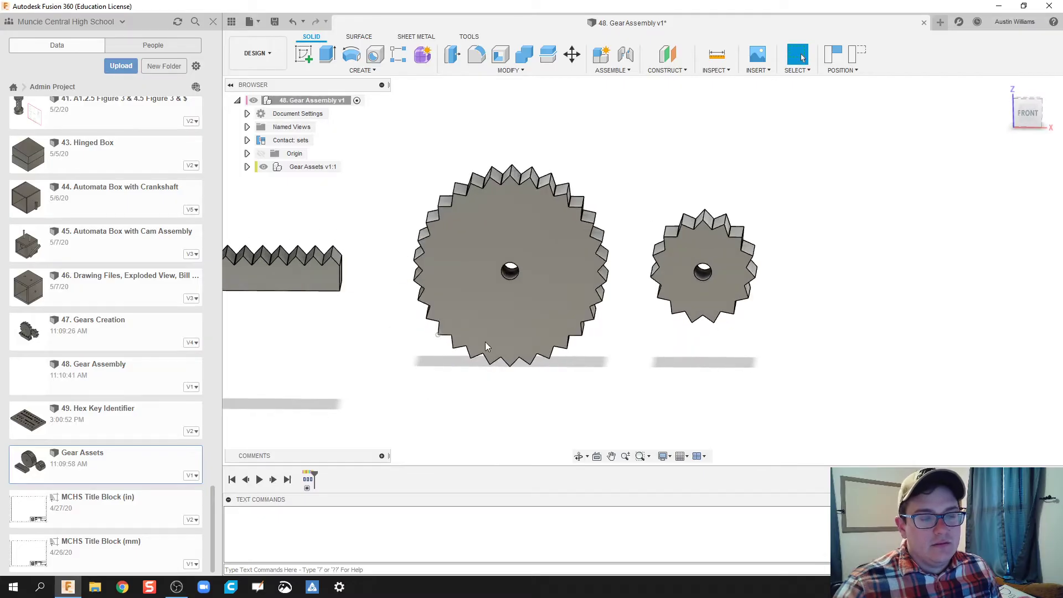
# Drag the small gear left until its teeth touch the large gear, checking from front and side.
pyautogui.scroll(2, 648, 351)
pyautogui.moveTo(648, 351); pyautogui.dragTo(622, 420, button='middle')
pyautogui.scroll(-1, 615, 398)
pyautogui.moveTo(606, 384); pyautogui.dragTo(598, 316, button='middle')
pyautogui.moveTo(697, 290); pyautogui.dragTo(630, 282)
pyautogui.moveTo(686, 381)
pyautogui.keyDown('shift'); pyautogui.mouseDown(button='middle')
pyautogui.moveTo(686, 366)
pyautogui.moveTo(676, 373)
pyautogui.moveTo(687, 378)
pyautogui.mouseUp(button='middle'); pyautogui.keyUp('shift')
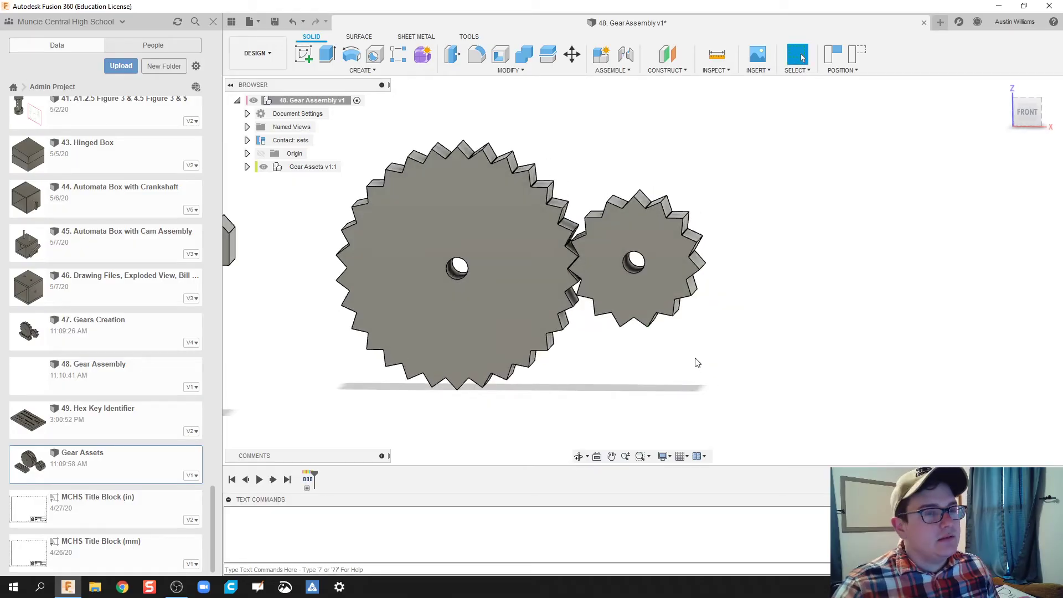
pyautogui.moveTo(809, 309)
pyautogui.keyDown('shift'); pyautogui.mouseDown(button='middle')
pyautogui.moveTo(650, 308)
pyautogui.moveTo(756, 311)
pyautogui.moveTo(803, 300)
pyautogui.mouseUp(button='middle'); pyautogui.keyUp('shift')
pyautogui.moveTo(668, 385); pyautogui.dragTo(676, 358, button='middle')
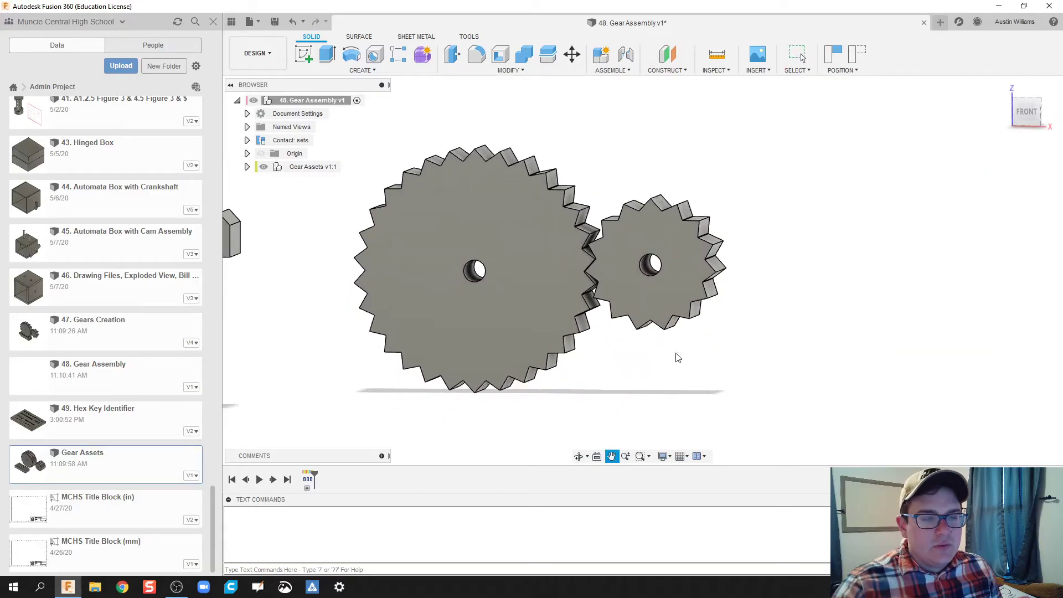
# Create a sketch on the large gear's face, capturing the gears' current positions.
pyautogui.click(303, 55)
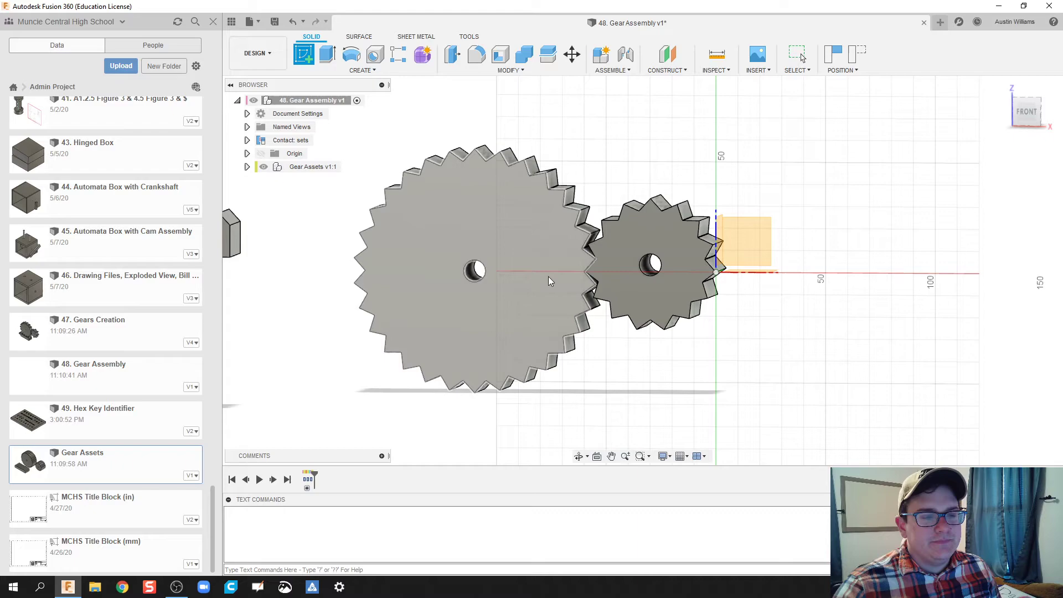
pyautogui.click(554, 286)
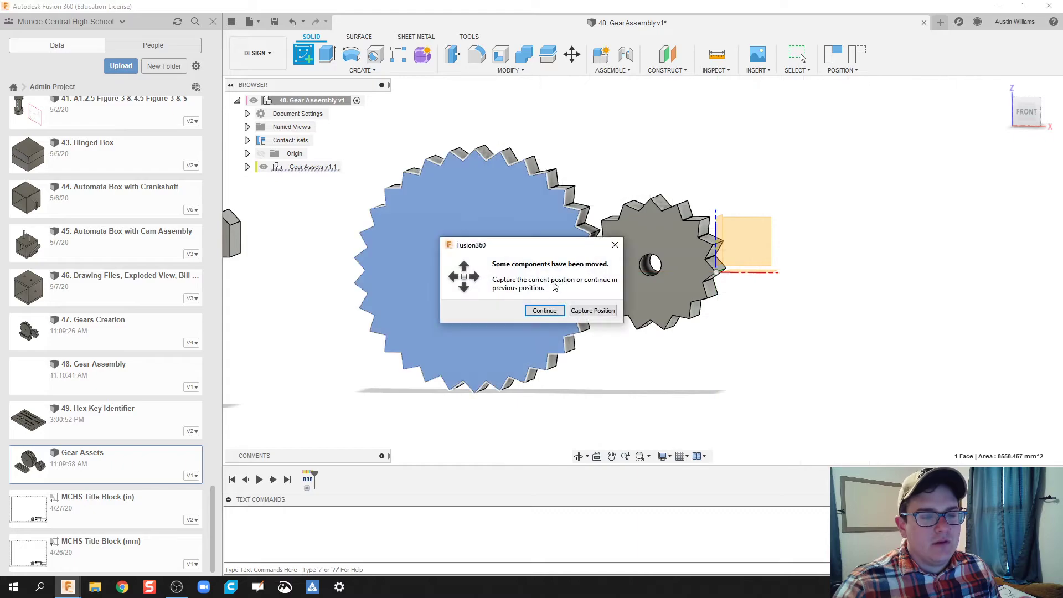
pyautogui.click(580, 313)
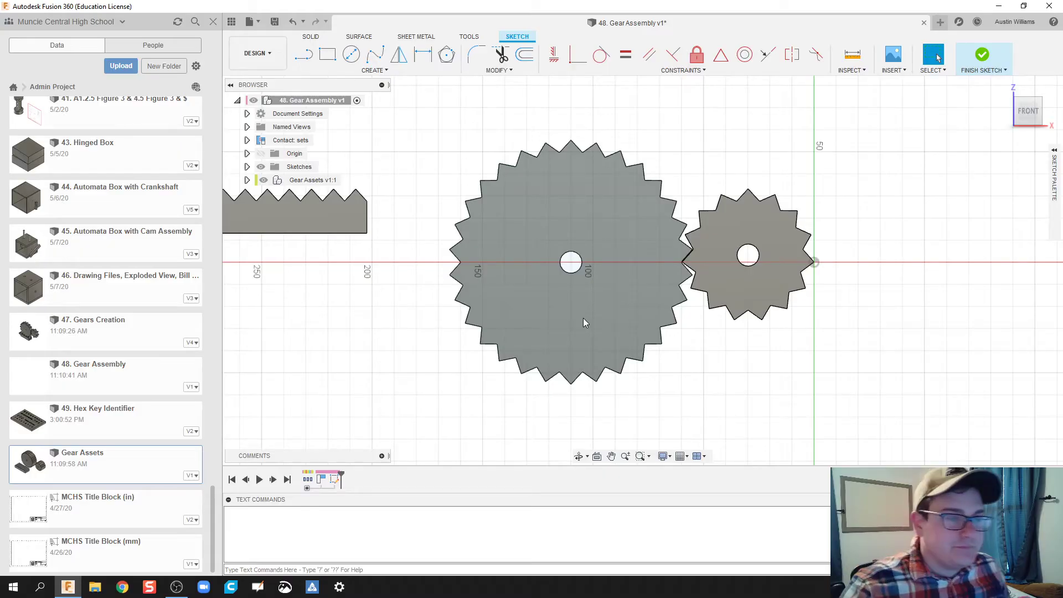
pyautogui.click(982, 54)
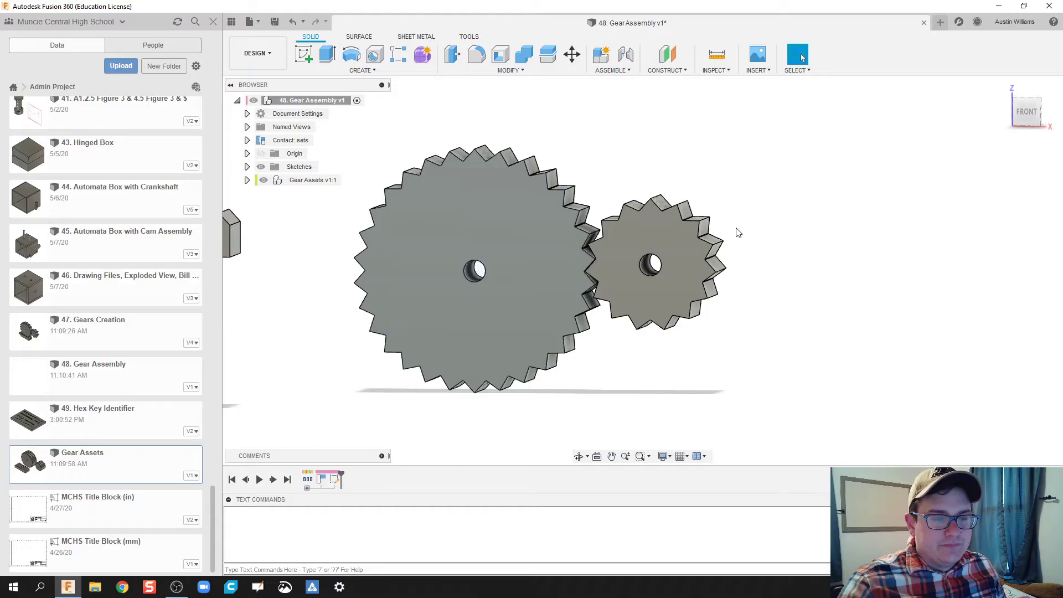
# Drag the small gear away as a test, then revert it to its meshed position.
pyautogui.moveTo(627, 248); pyautogui.dragTo(752, 215)
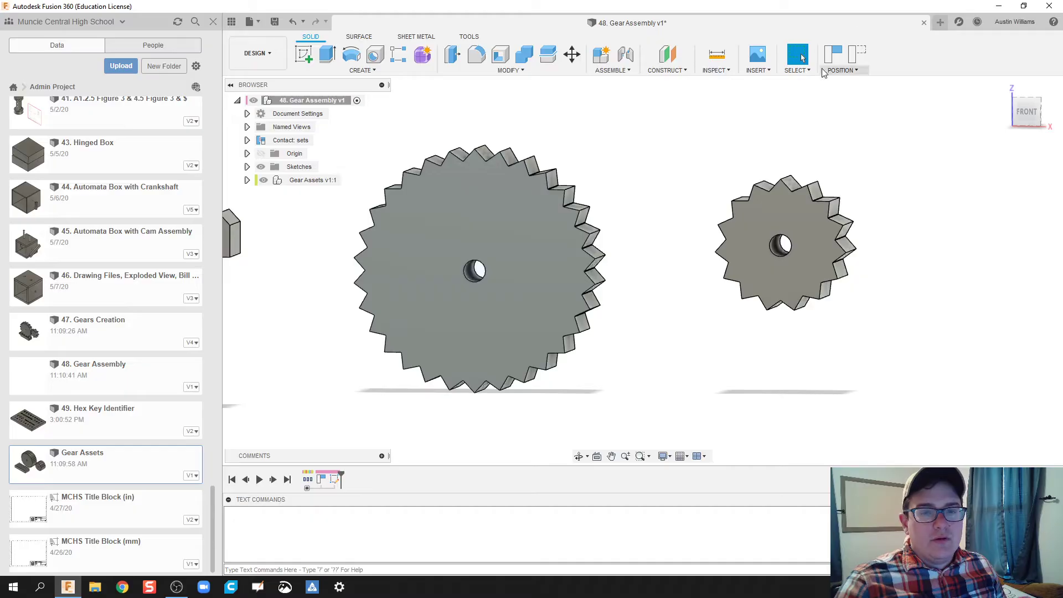
pyautogui.click(853, 57)
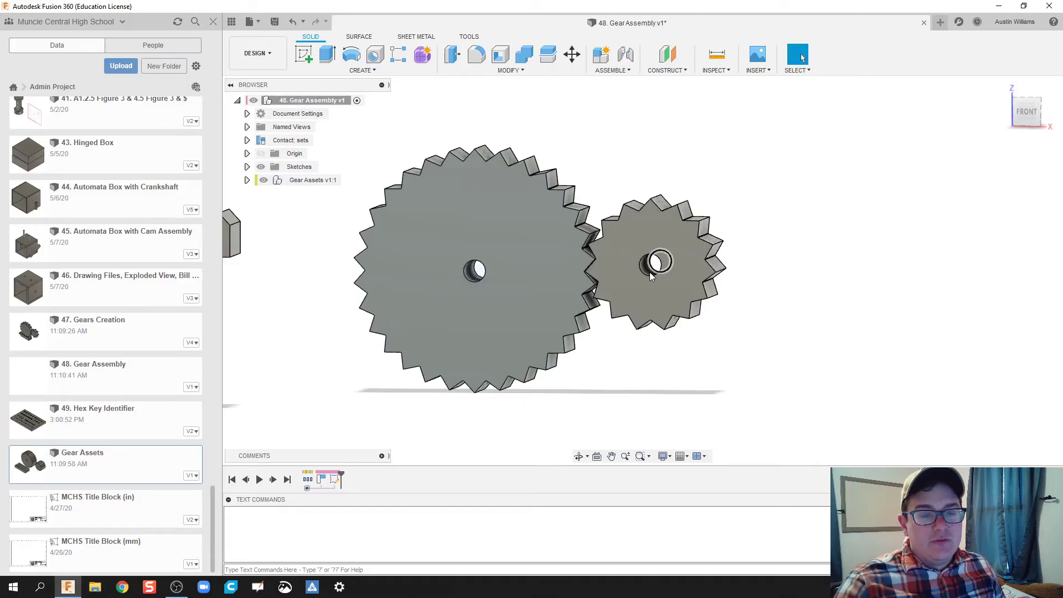
pyautogui.moveTo(649, 271); pyautogui.dragTo(922, 268)
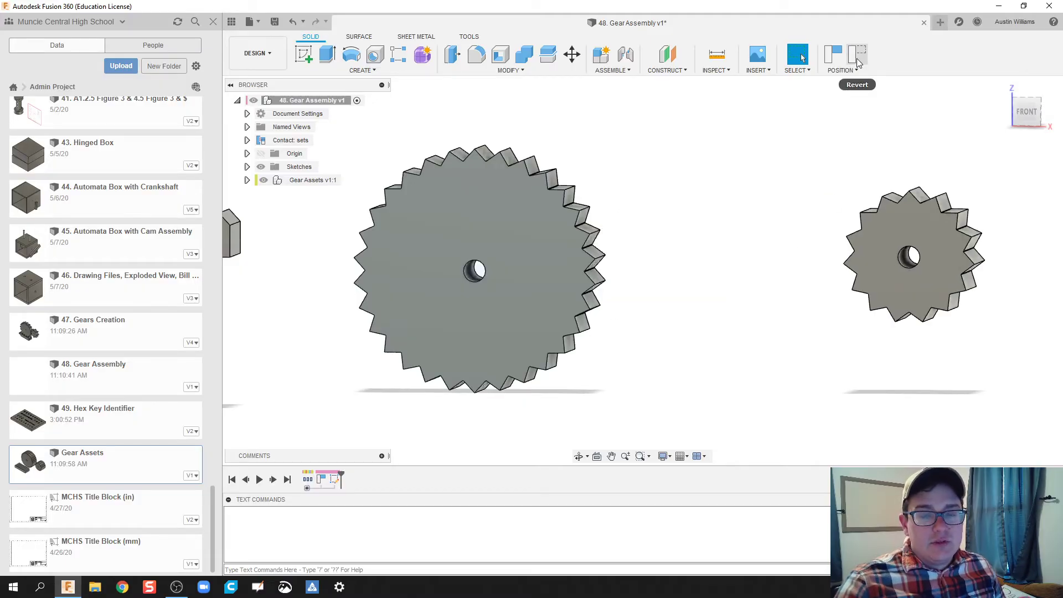
pyautogui.click(857, 58)
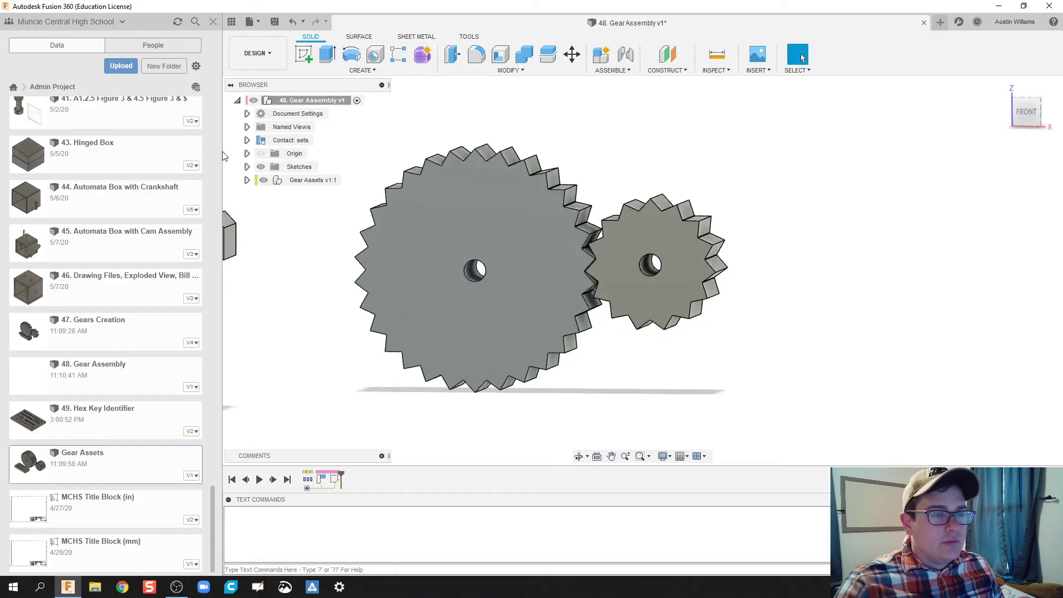
# Edit Sketch1 and draw a 10 mm circle at the large gear's centre hole.
pyautogui.click(247, 167)
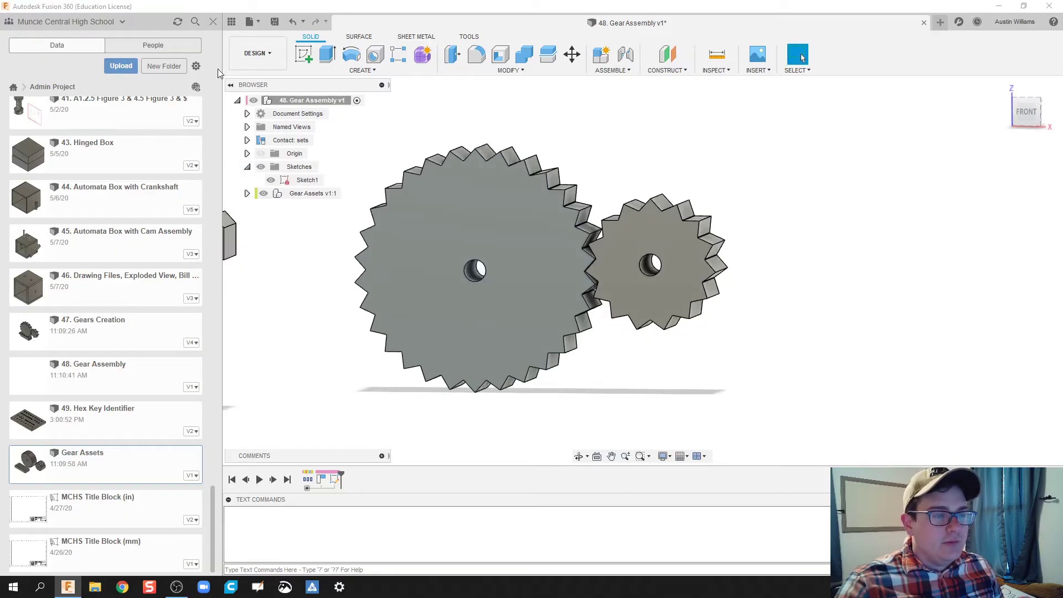
pyautogui.click(214, 21)
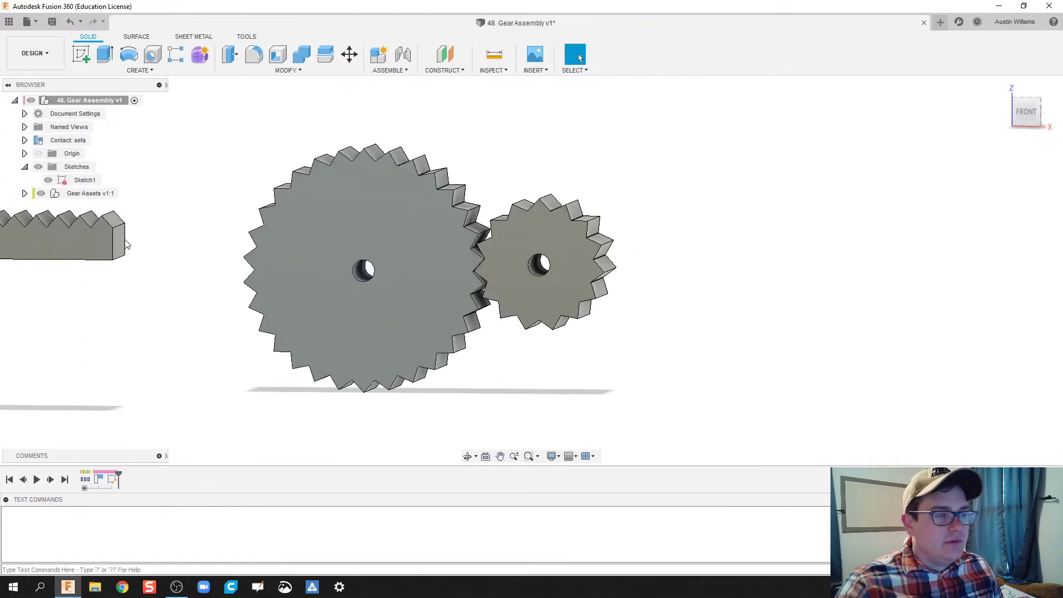
pyautogui.doubleClick(83, 180)
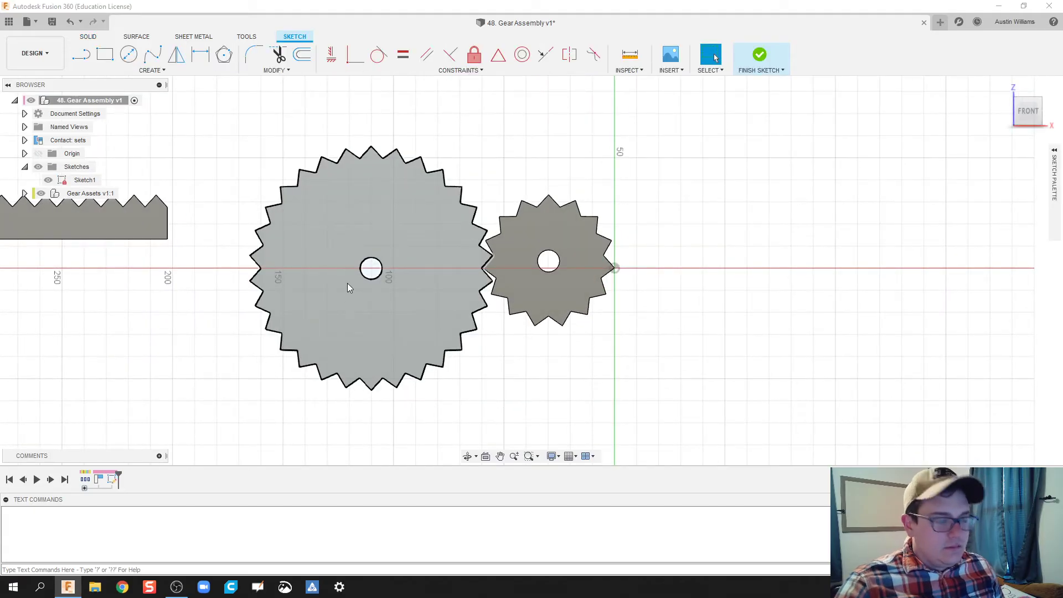
pyautogui.press('c')
pyautogui.click(371, 268)
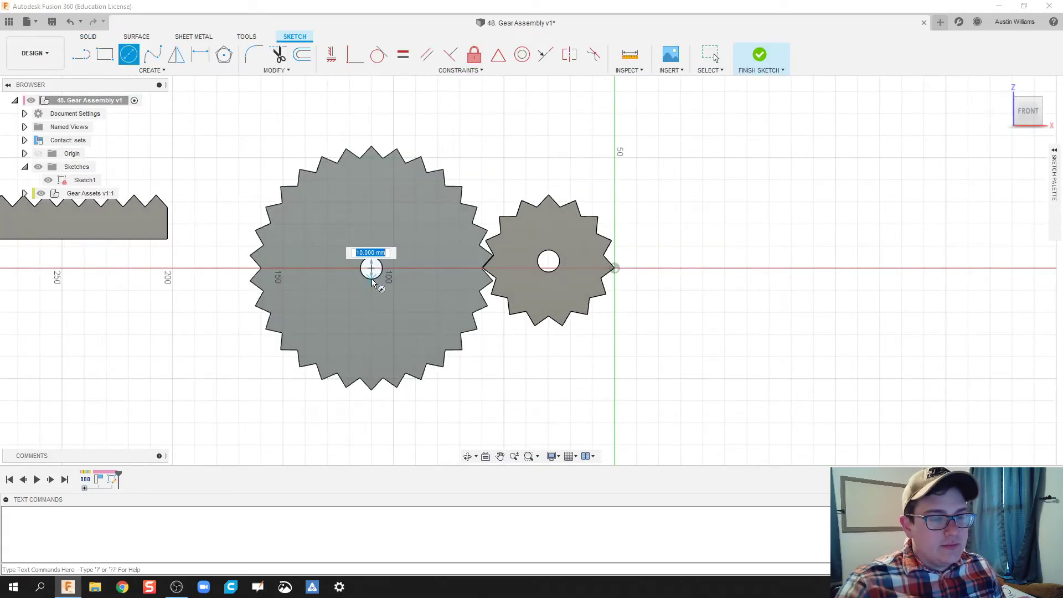
pyautogui.click(373, 283)
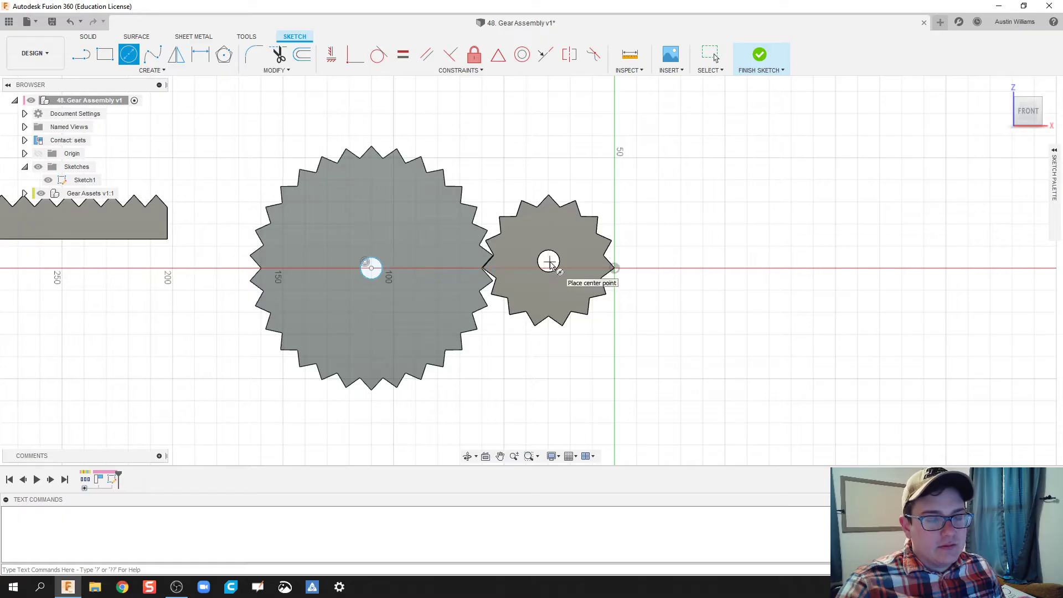
pyautogui.press('Escape')
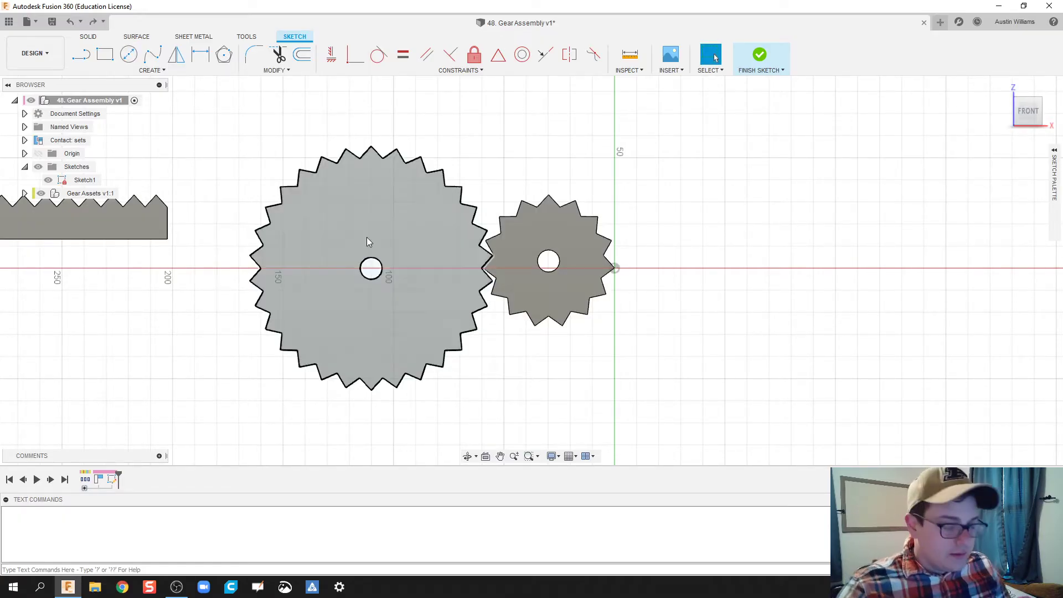
# Project both gears' centre-hole edges into the sketch.
pyautogui.press('p')
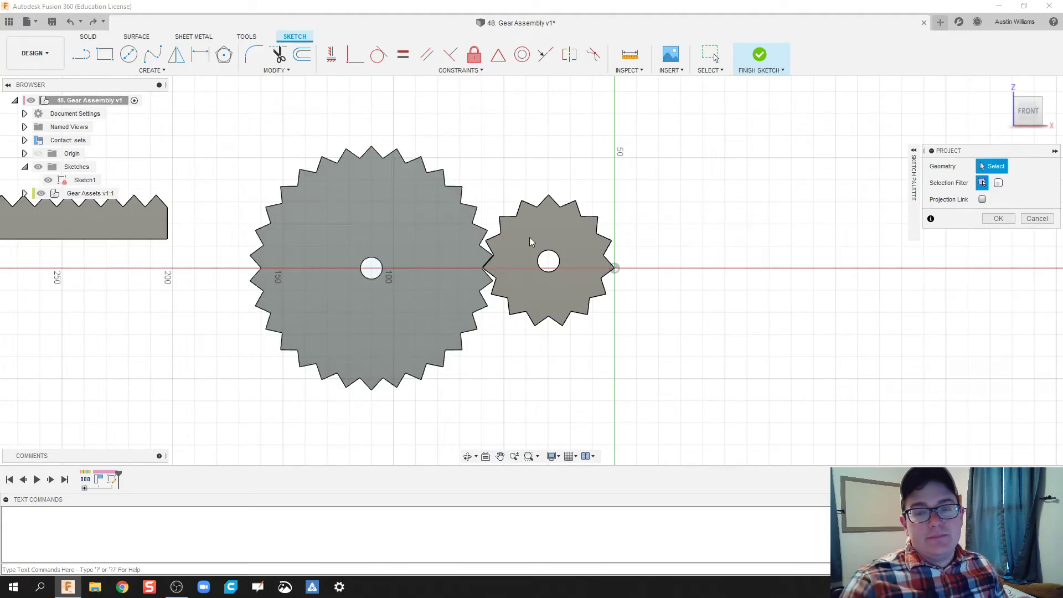
pyautogui.click(377, 278)
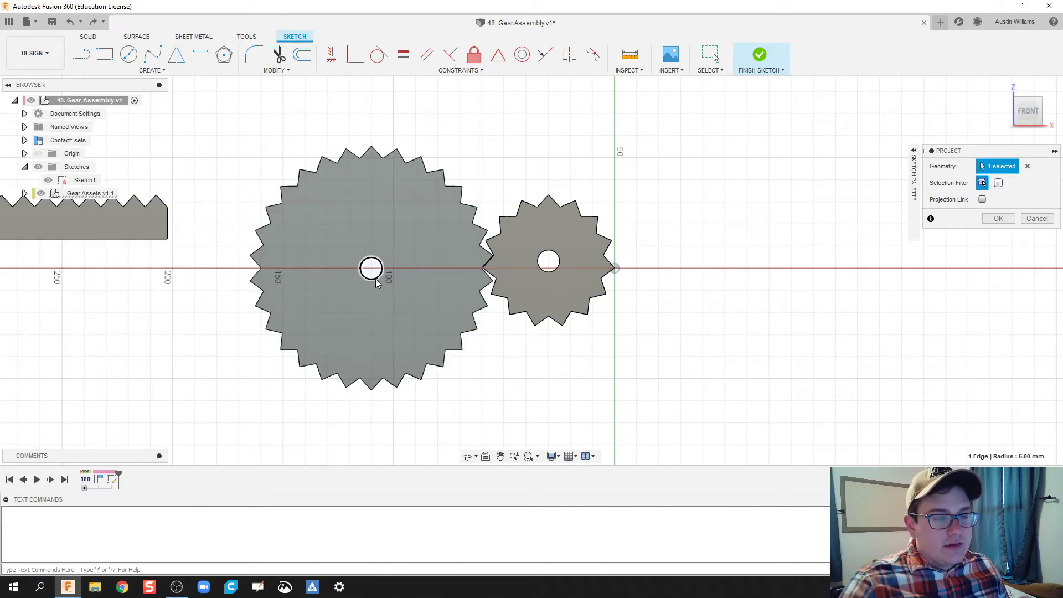
pyautogui.click(546, 274)
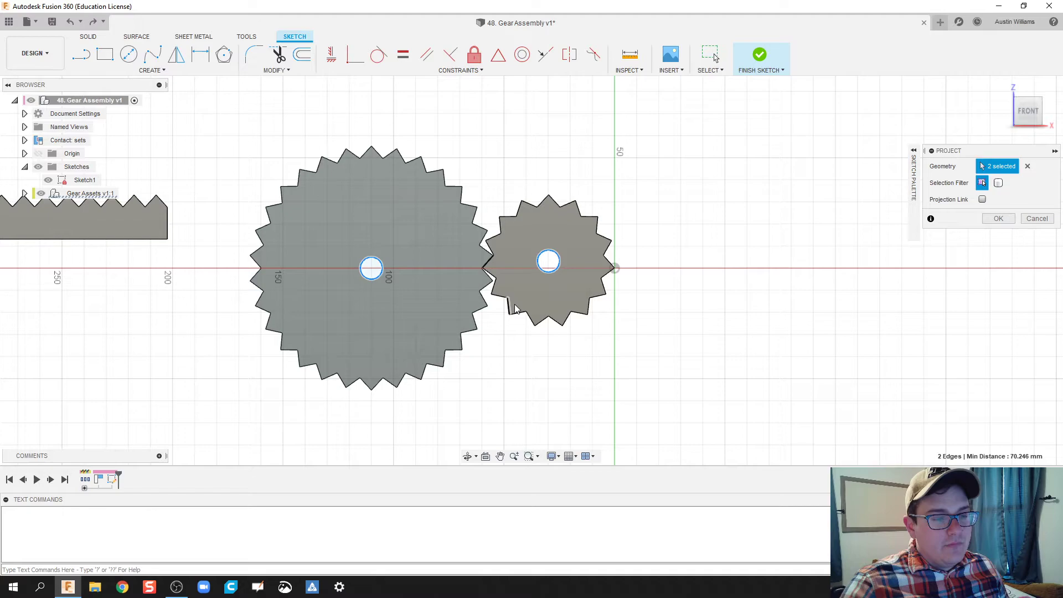
pyautogui.click(997, 219)
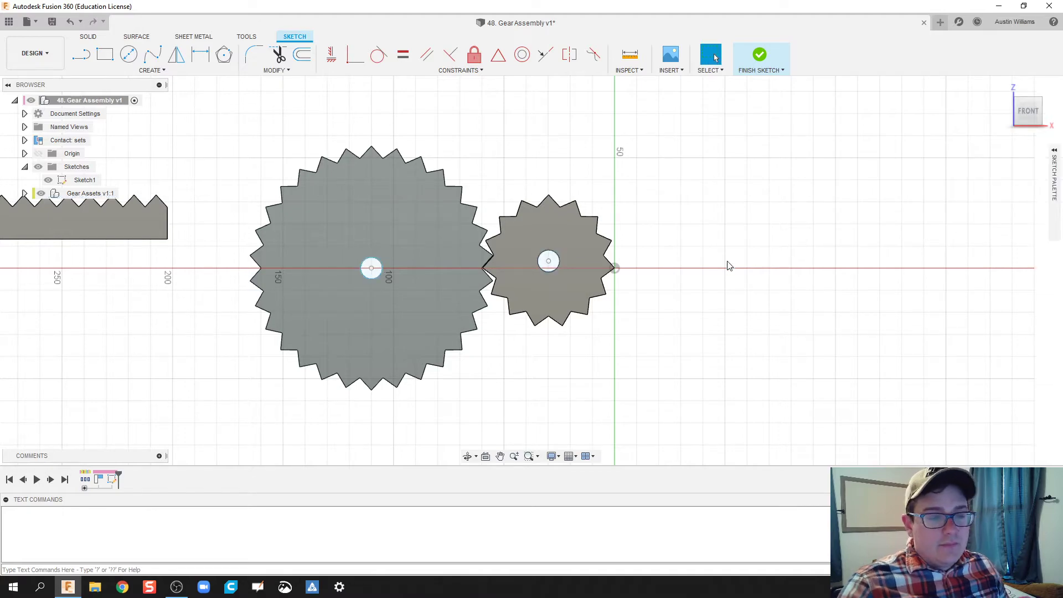
# Extrude both hole profiles 70 mm symmetrically as a new component.
pyautogui.click(758, 55)
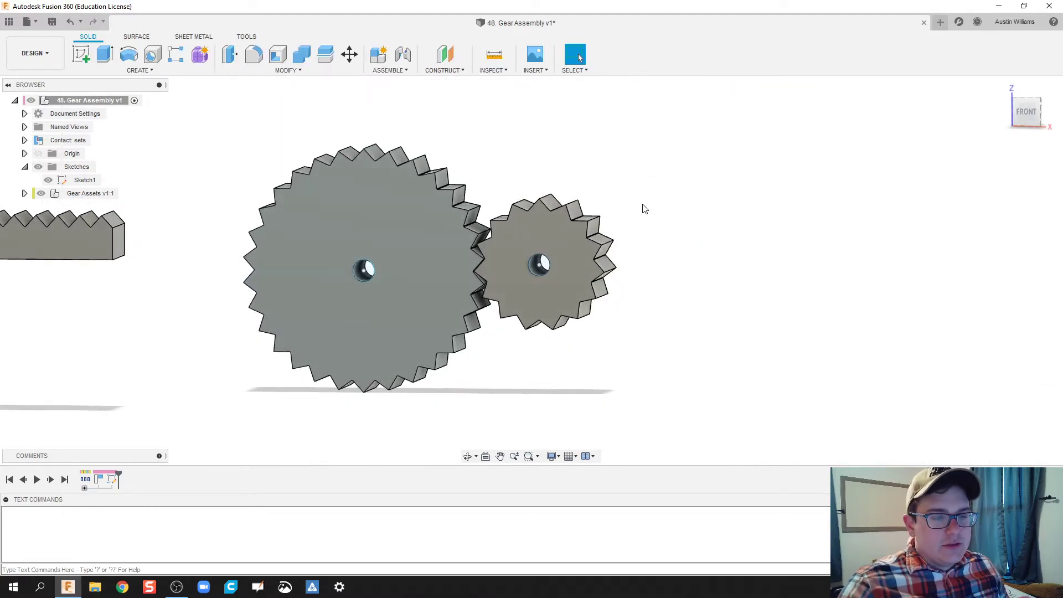
pyautogui.click(104, 54)
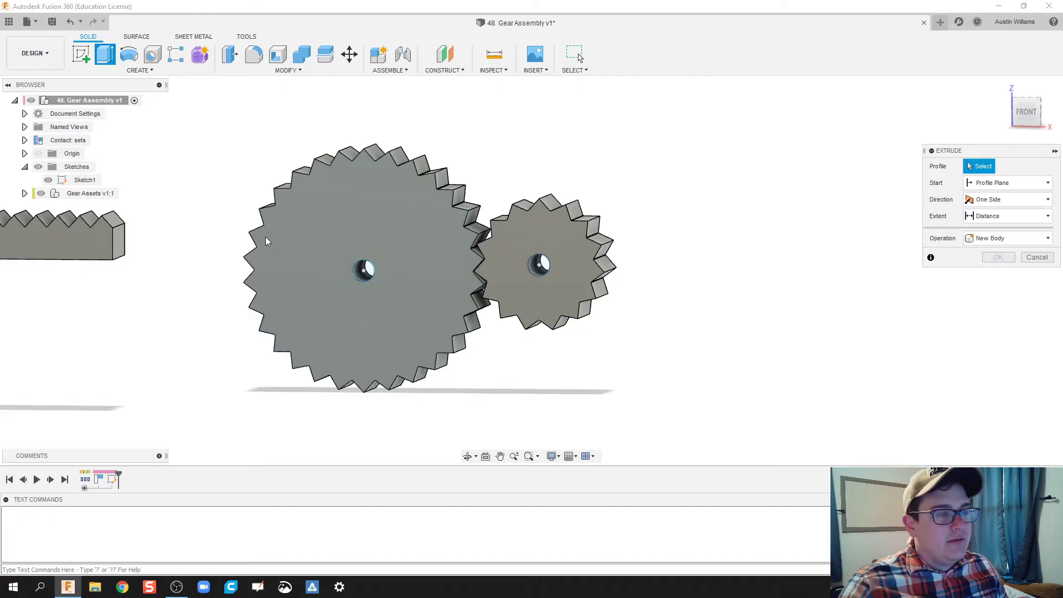
pyautogui.click(364, 272)
pyautogui.click(540, 266)
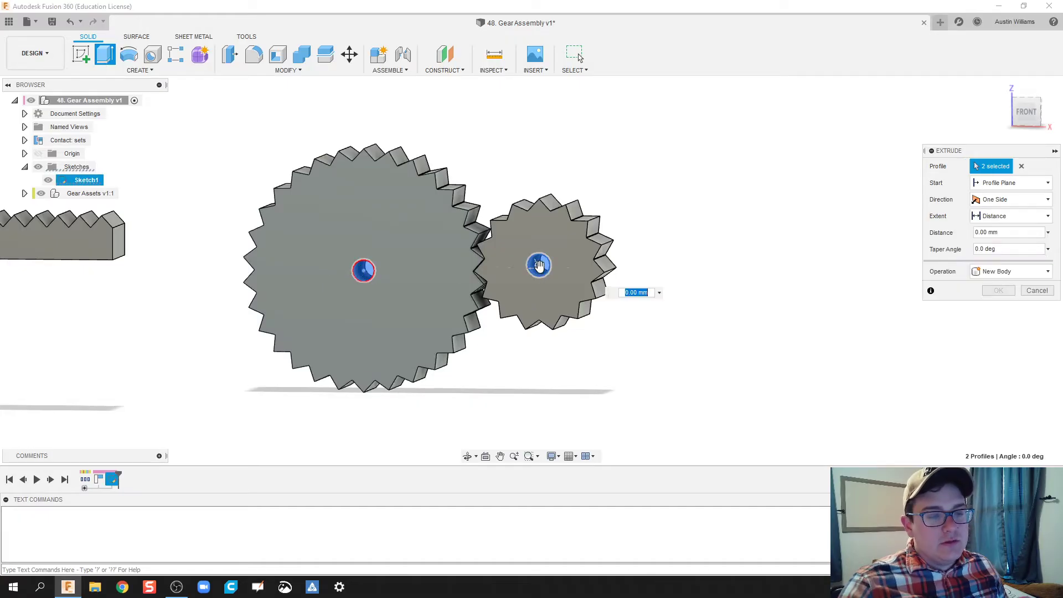
pyautogui.keyDown('shift'); pyautogui.moveTo(702, 264); pyautogui.dragTo(502, 348, button='middle'); pyautogui.keyUp('shift')
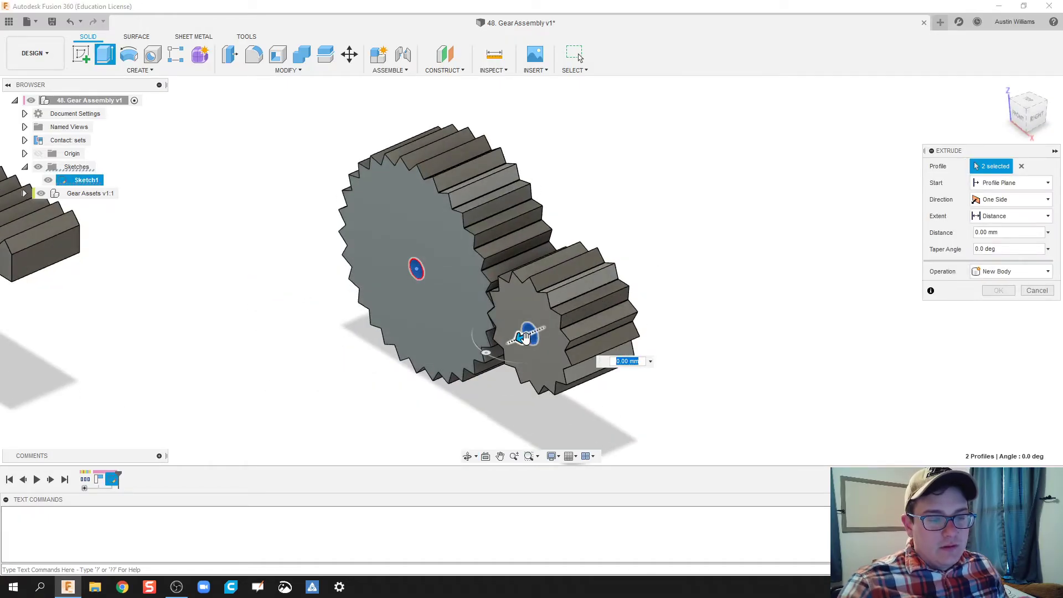
pyautogui.moveTo(525, 338); pyautogui.dragTo(404, 390)
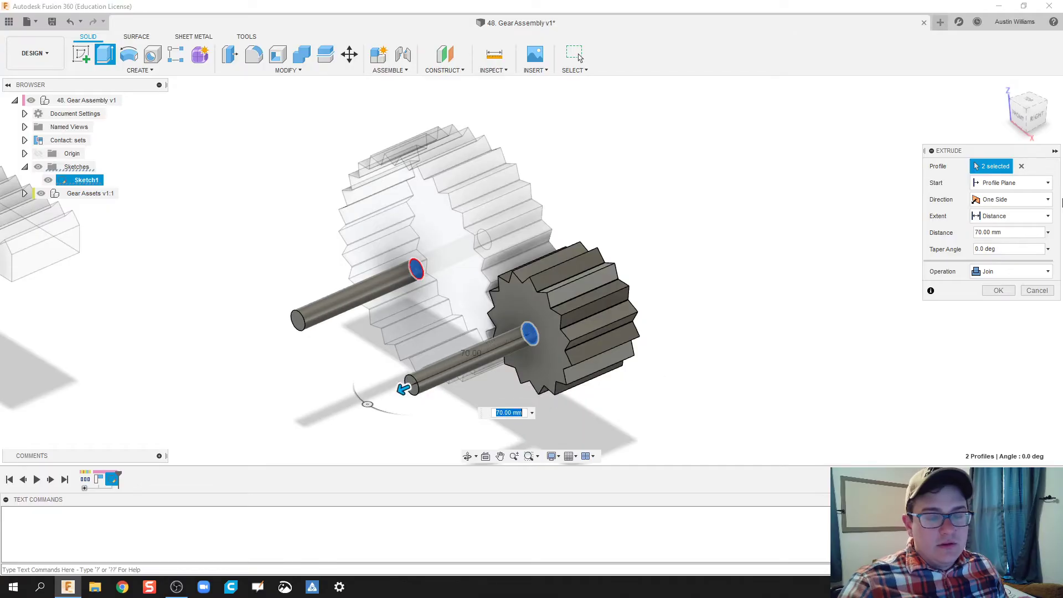
pyautogui.click(1031, 200)
pyautogui.click(994, 244)
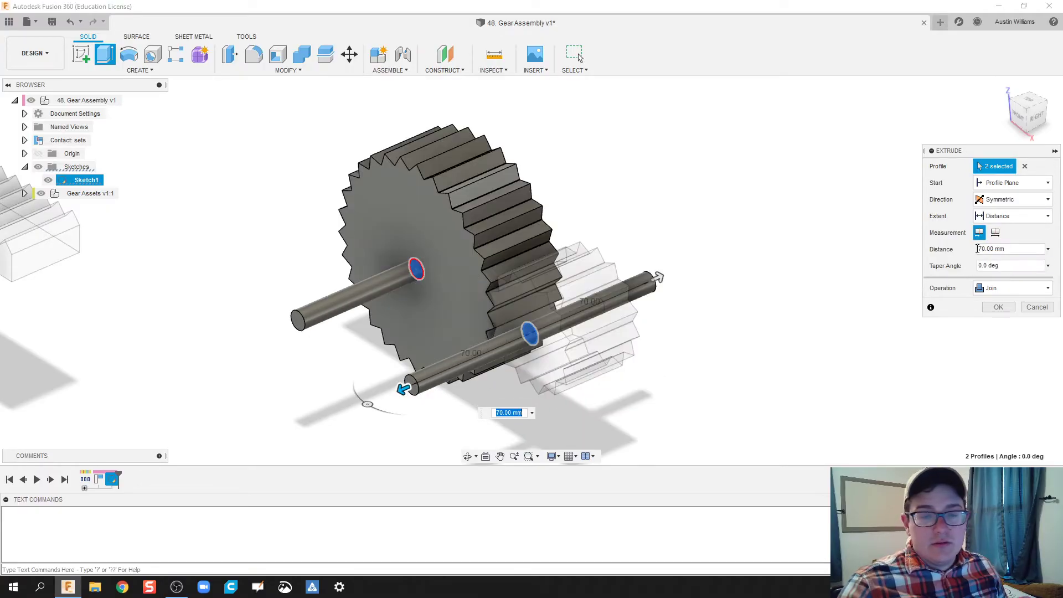
pyautogui.click(1016, 288)
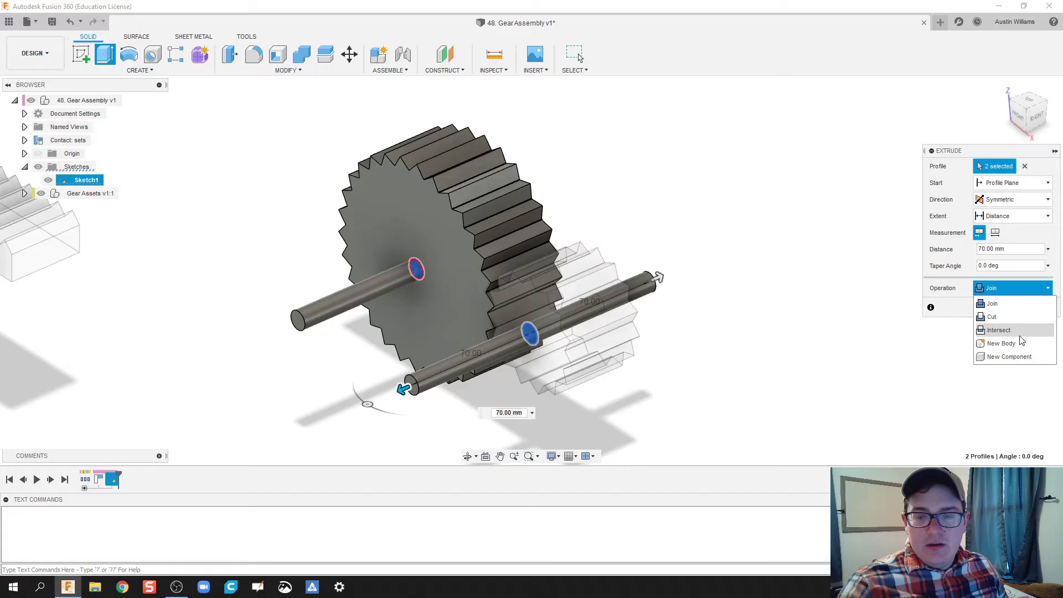
pyautogui.click(1009, 358)
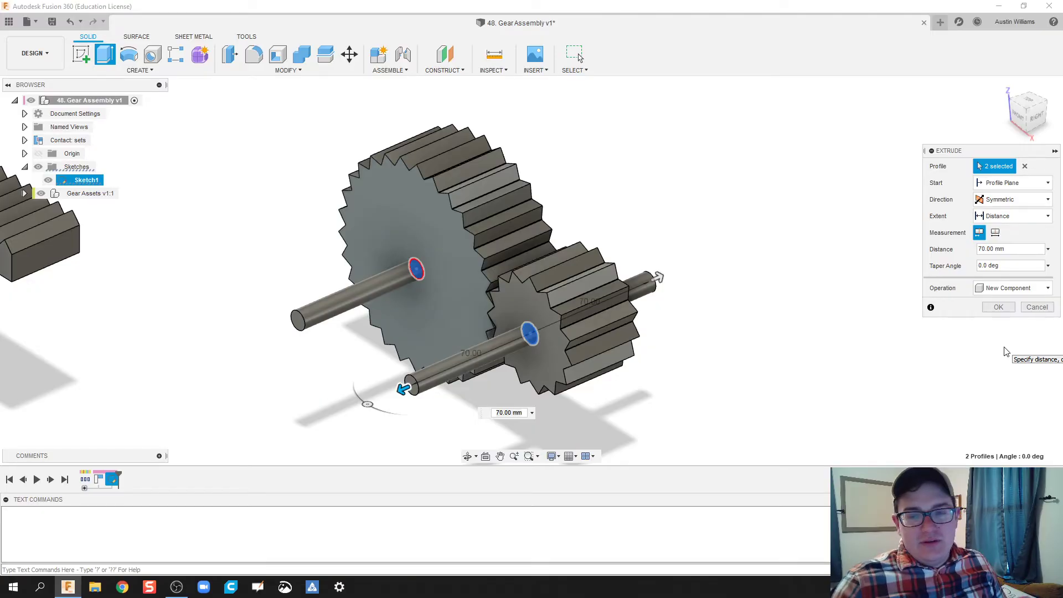
pyautogui.click(1012, 310)
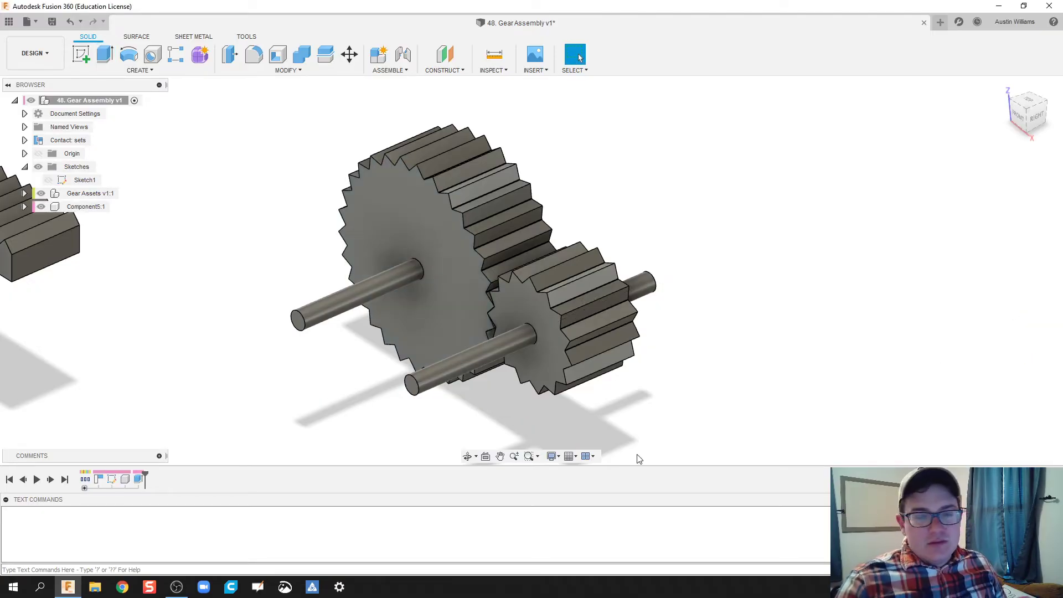
# Rename the new shaft component to Axels.
pyautogui.click(80, 211)
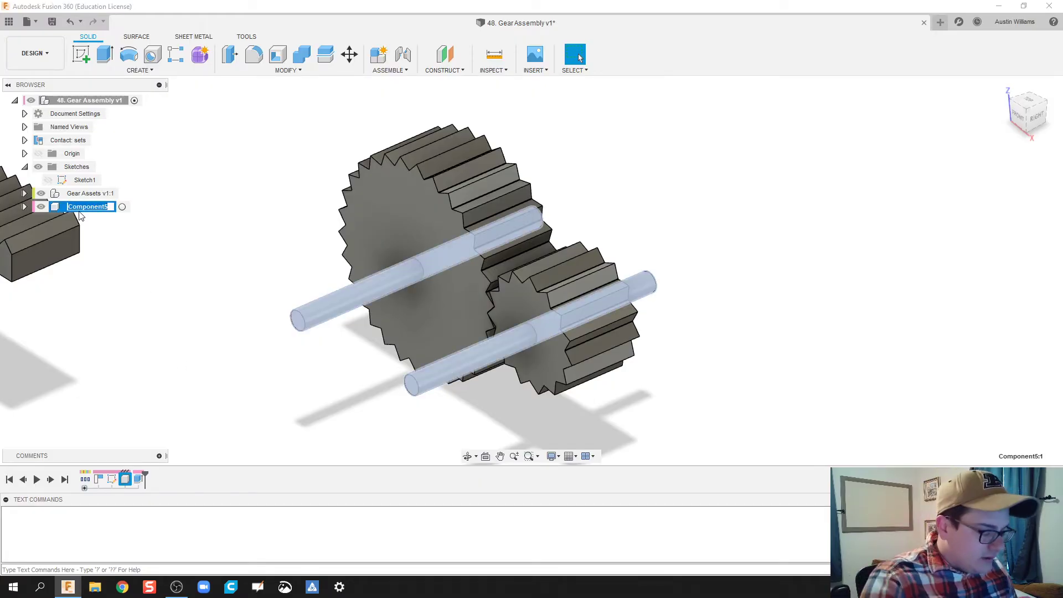
pyautogui.doubleClick(83, 206)
pyautogui.write('Axels')
pyautogui.press('Return')
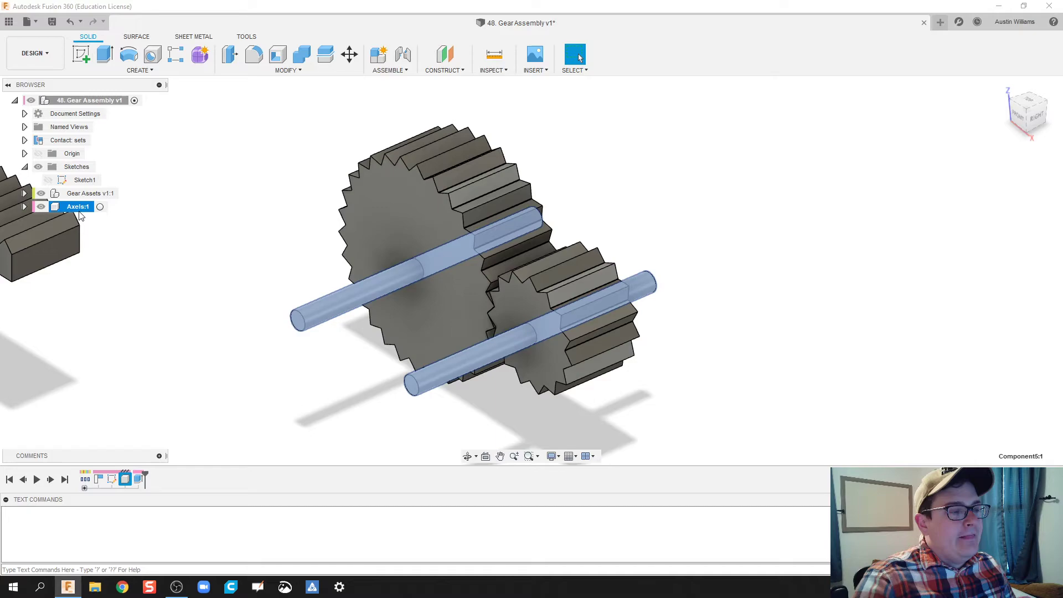
pyautogui.keyDown('shift'); pyautogui.moveTo(221, 233); pyautogui.dragTo(420, 302, button='middle'); pyautogui.keyUp('shift')
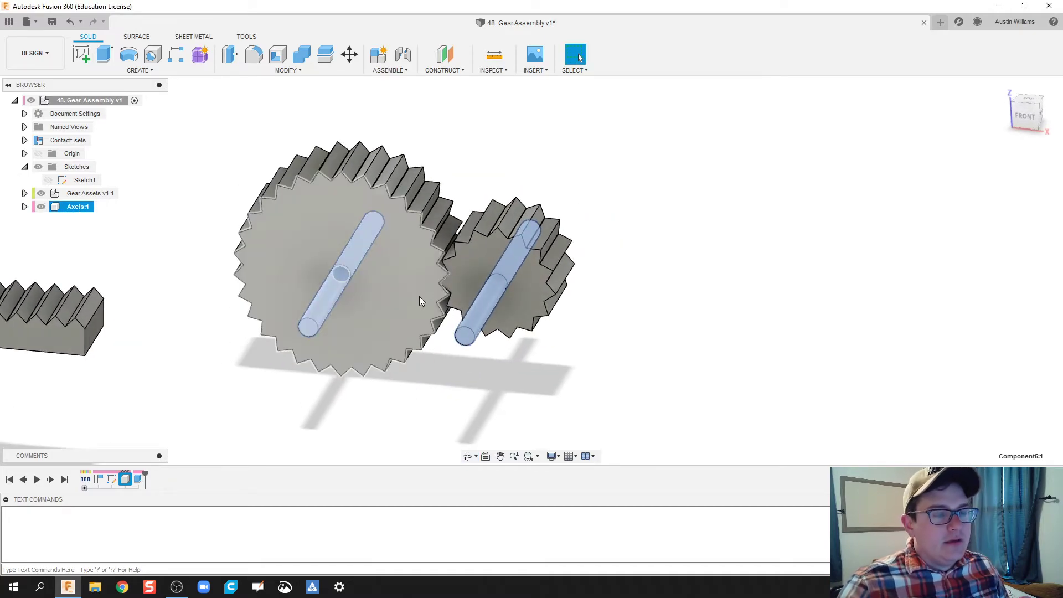
# Join the large gear to its axle with a revolute joint rotating about the Z axis.
pyautogui.click(404, 53)
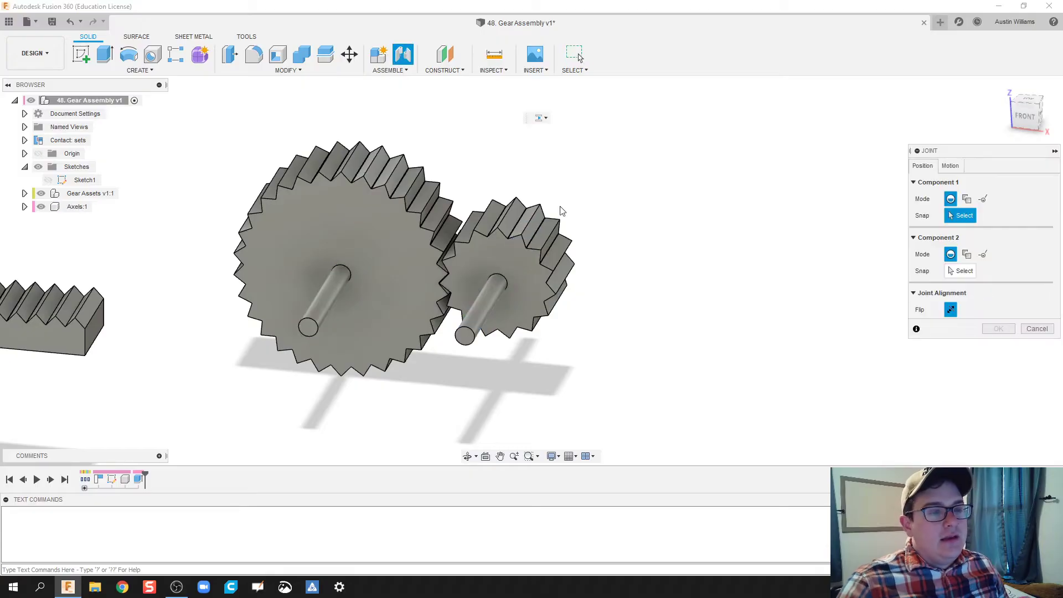
pyautogui.click(341, 271)
pyautogui.click(342, 276)
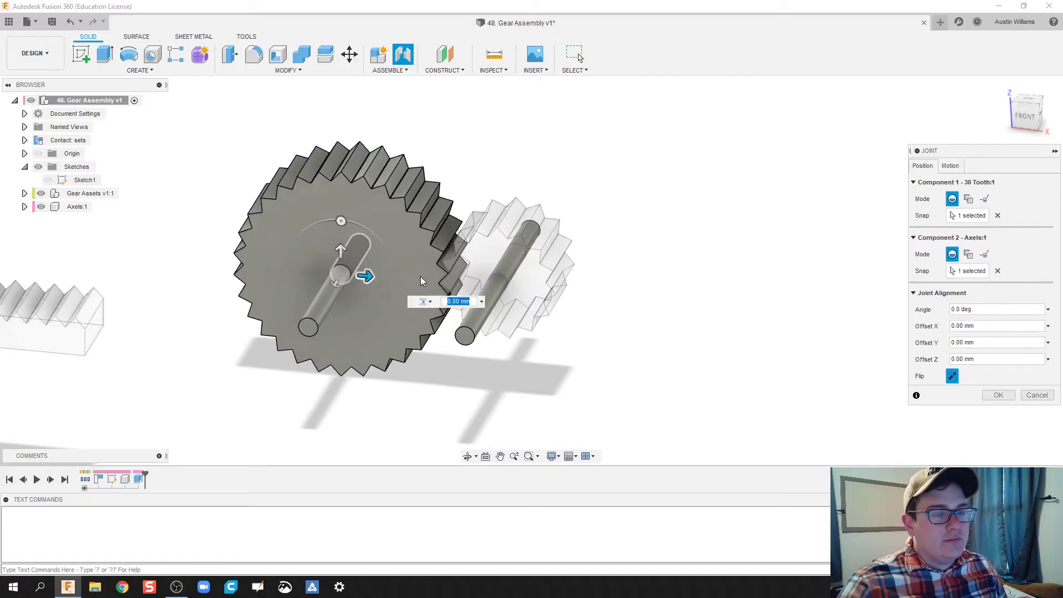
pyautogui.click(960, 167)
pyautogui.click(966, 182)
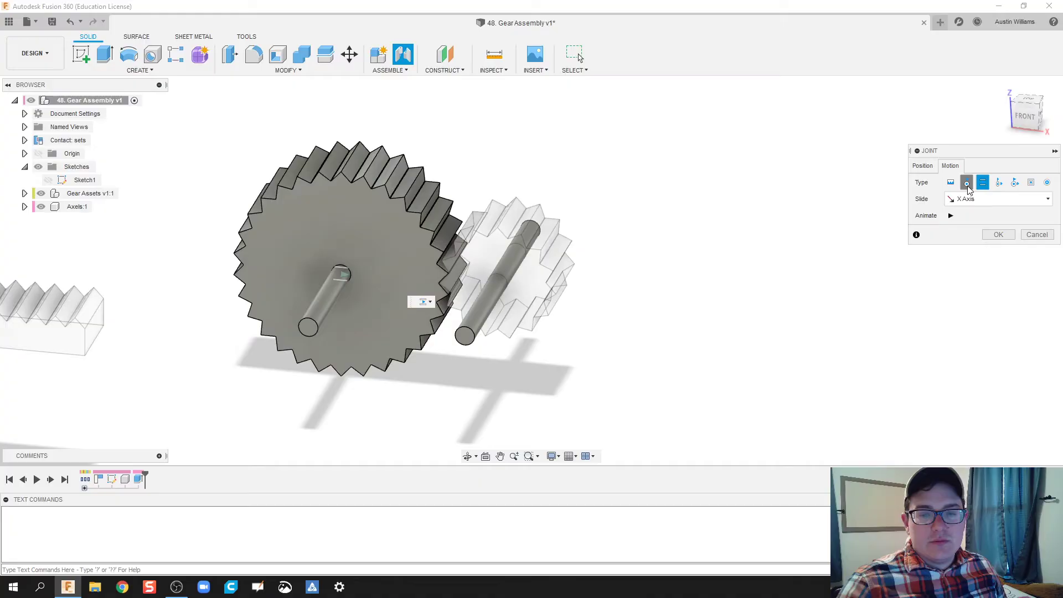
pyautogui.click(997, 199)
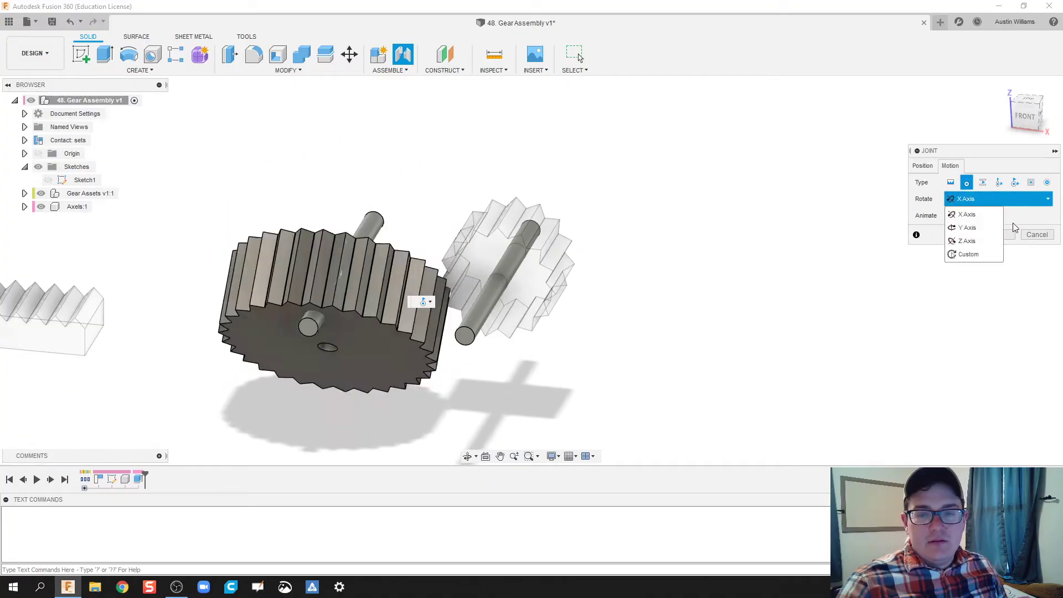
pyautogui.click(986, 241)
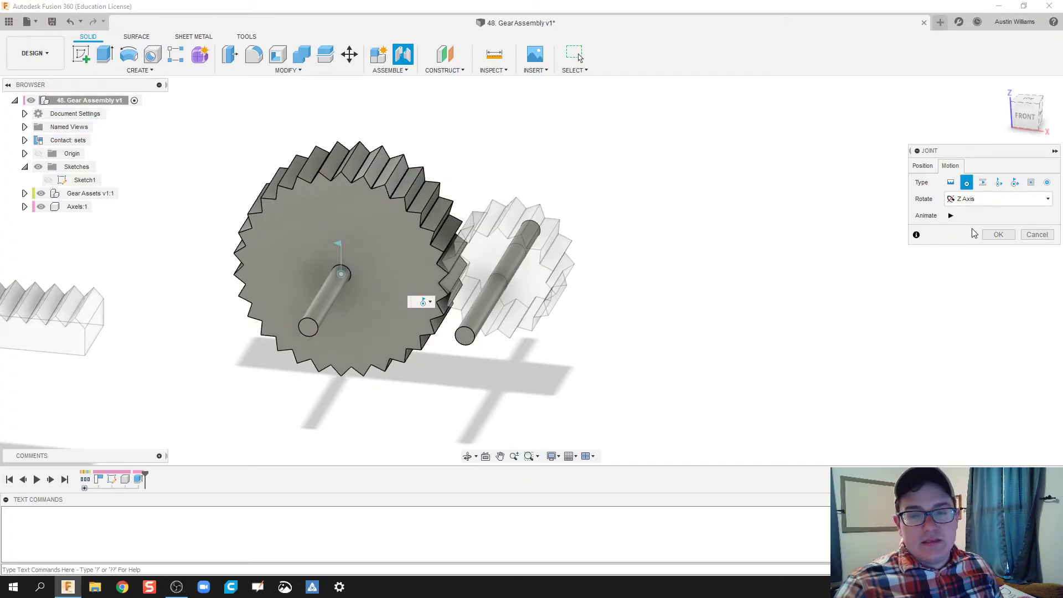
pyautogui.click(997, 235)
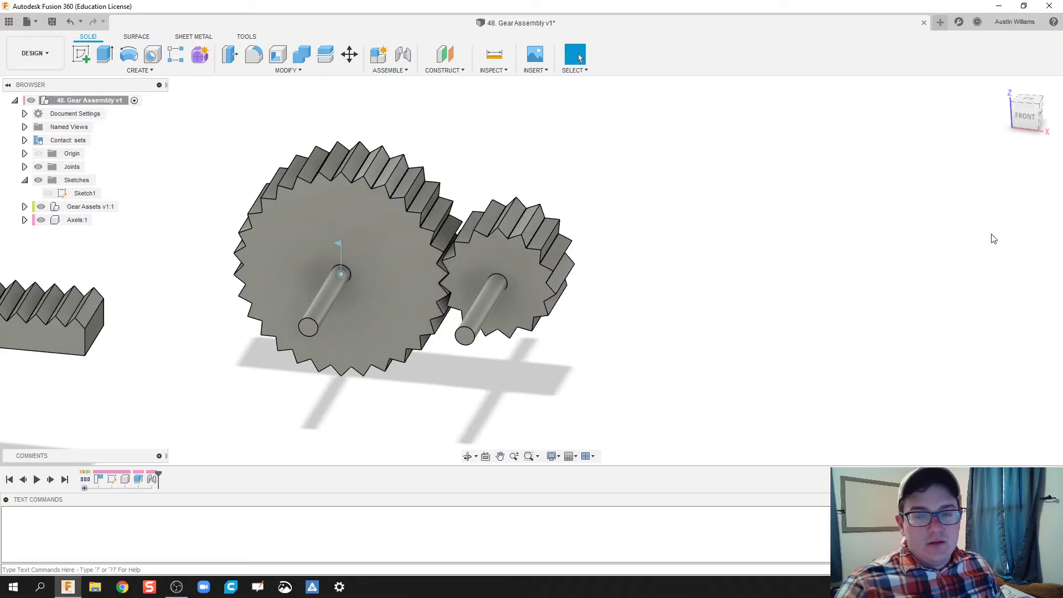
# Join the small gear's centre to the second axle.
pyautogui.click(403, 56)
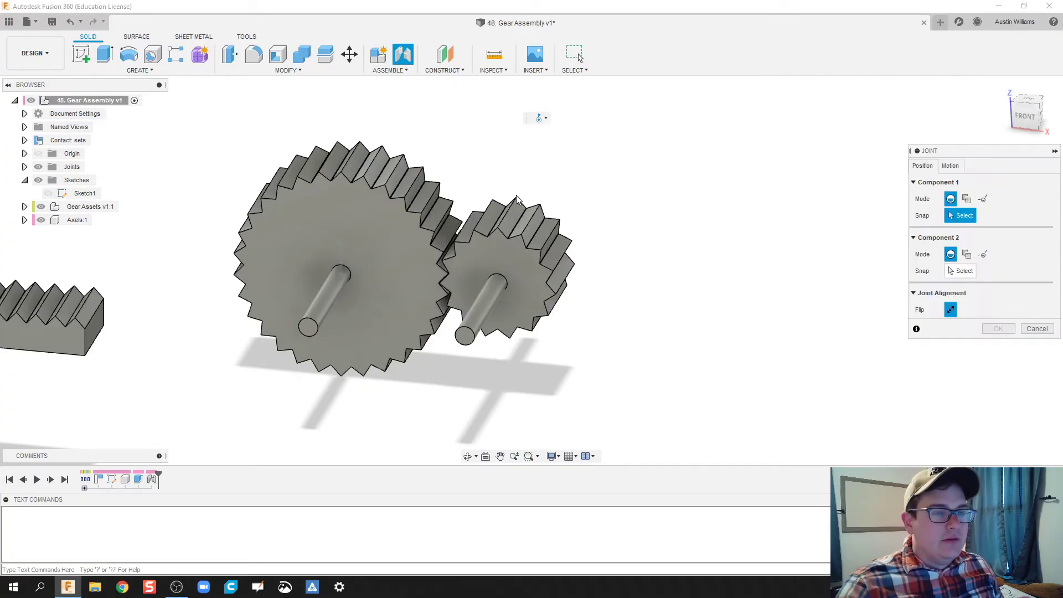
pyautogui.click(497, 281)
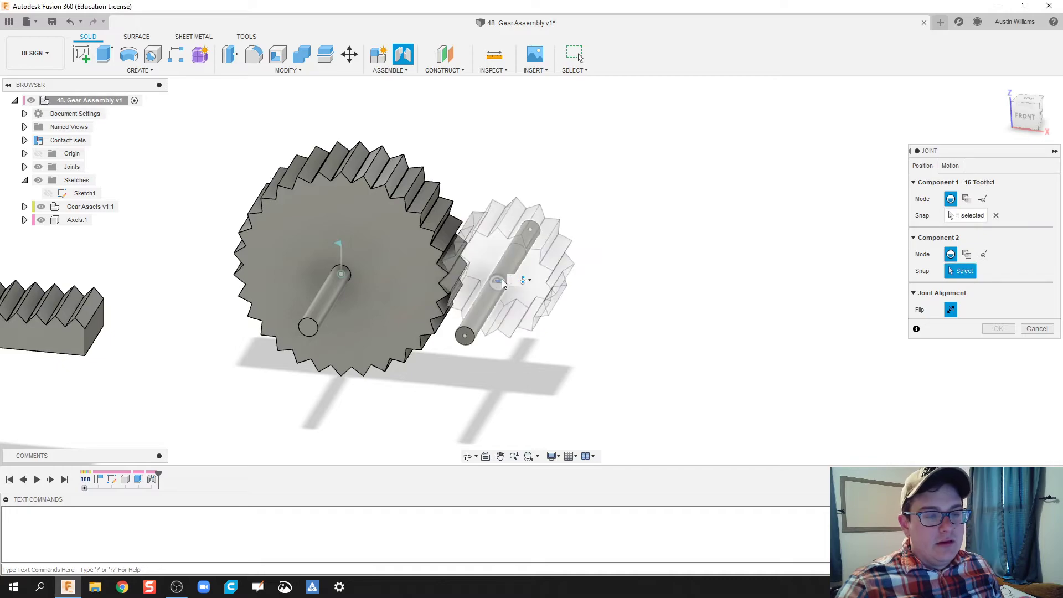
pyautogui.click(502, 283)
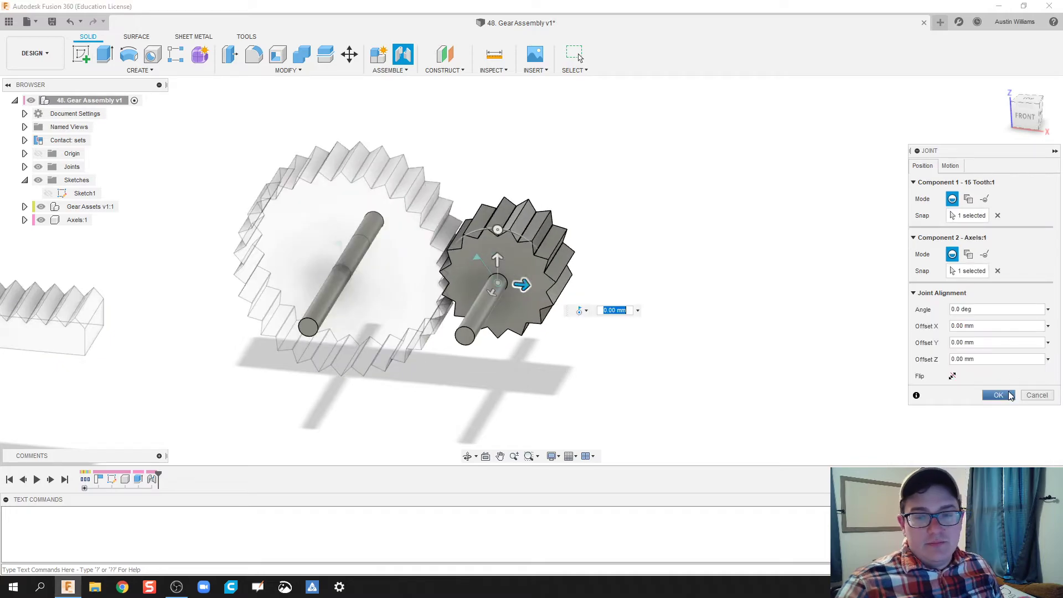
pyautogui.click(999, 396)
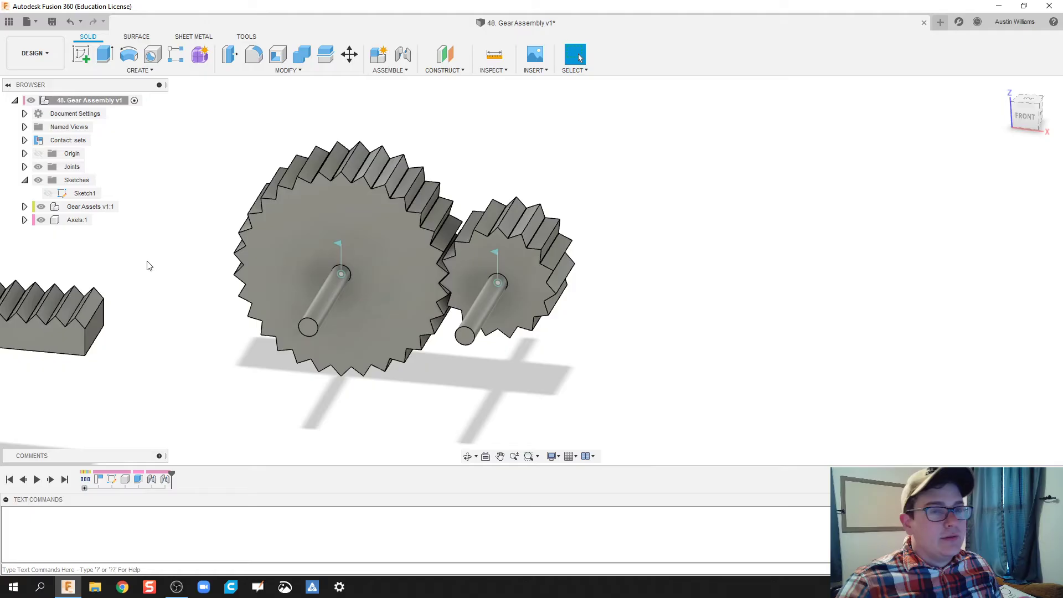
# Ground the Axels:1 component and turn the gears to test their joints.
pyautogui.rightClick(53, 221)
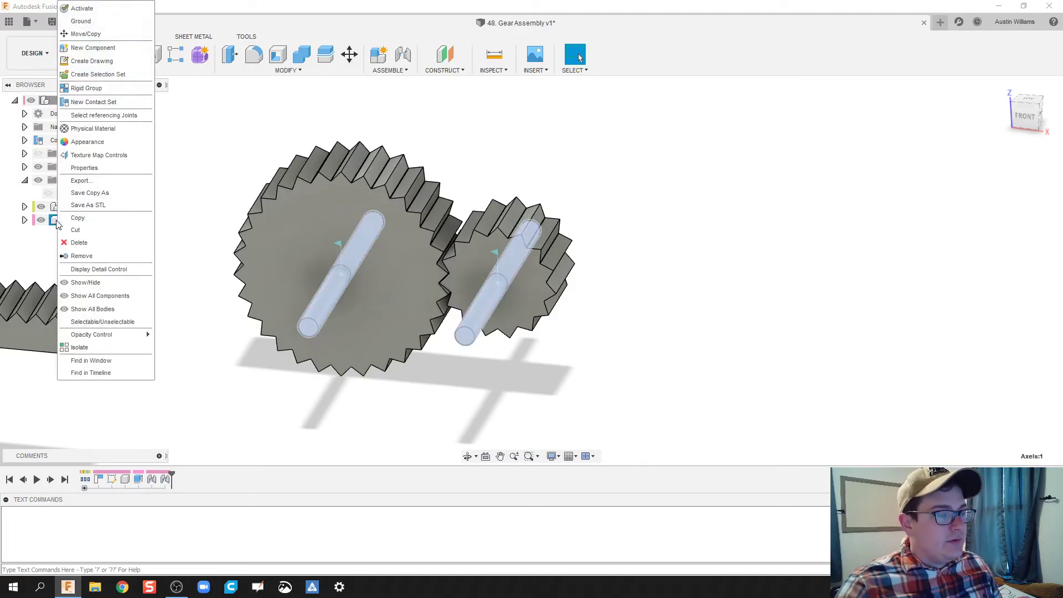
pyautogui.click(90, 21)
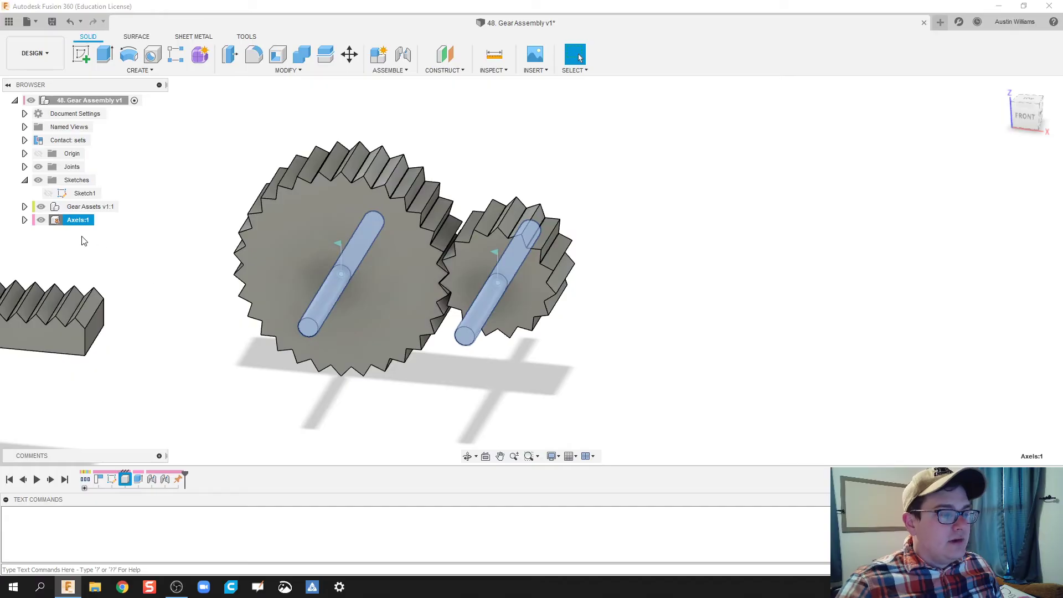
pyautogui.click(64, 237)
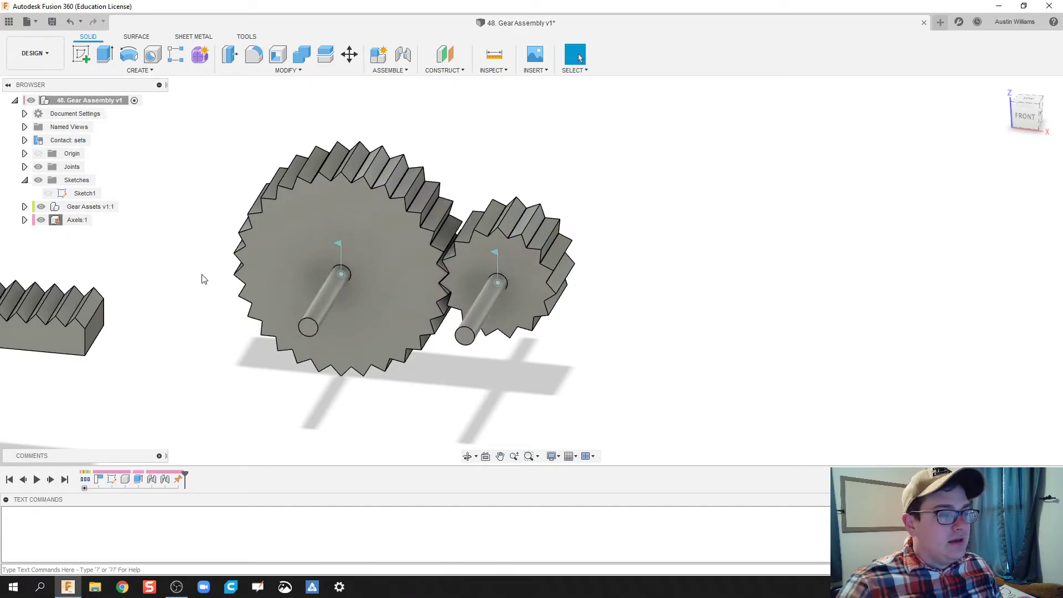
pyautogui.keyDown('shift'); pyautogui.moveTo(324, 310); pyautogui.dragTo(272, 360, button='middle'); pyautogui.keyUp('shift')
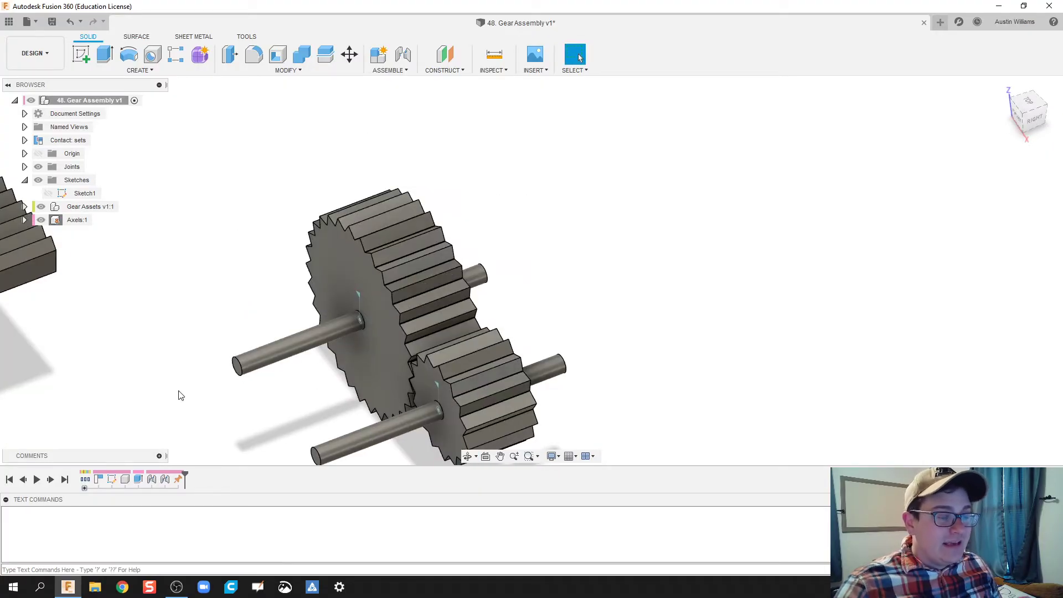
pyautogui.keyDown('shift'); pyautogui.moveTo(178, 394); pyautogui.dragTo(363, 357, button='middle'); pyautogui.keyUp('shift')
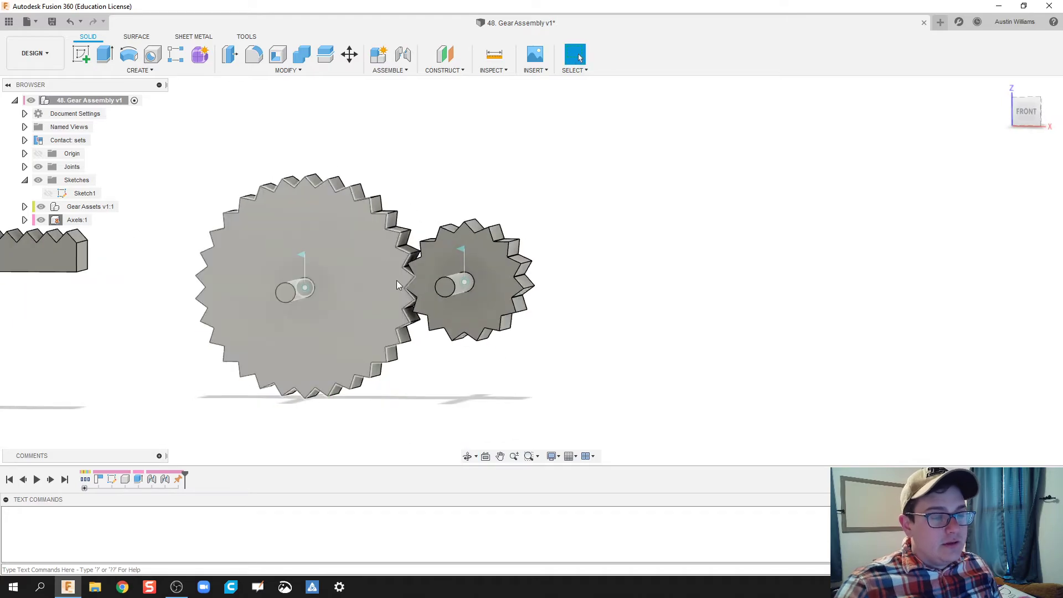
pyautogui.moveTo(396, 281); pyautogui.dragTo(244, 331)
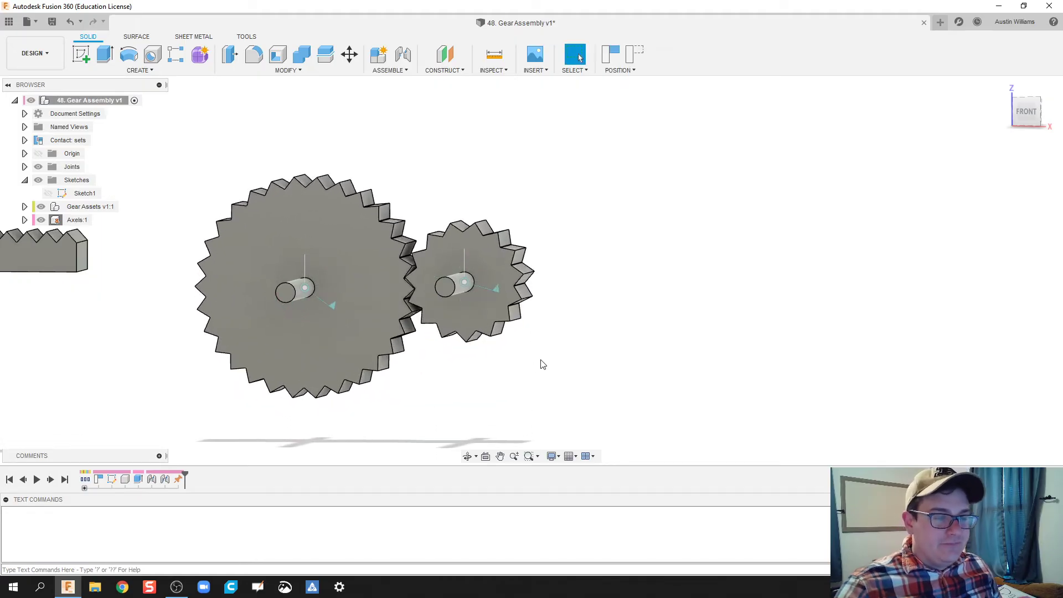
pyautogui.keyDown('shift'); pyautogui.moveTo(543, 364); pyautogui.dragTo(456, 373, button='middle'); pyautogui.keyUp('shift')
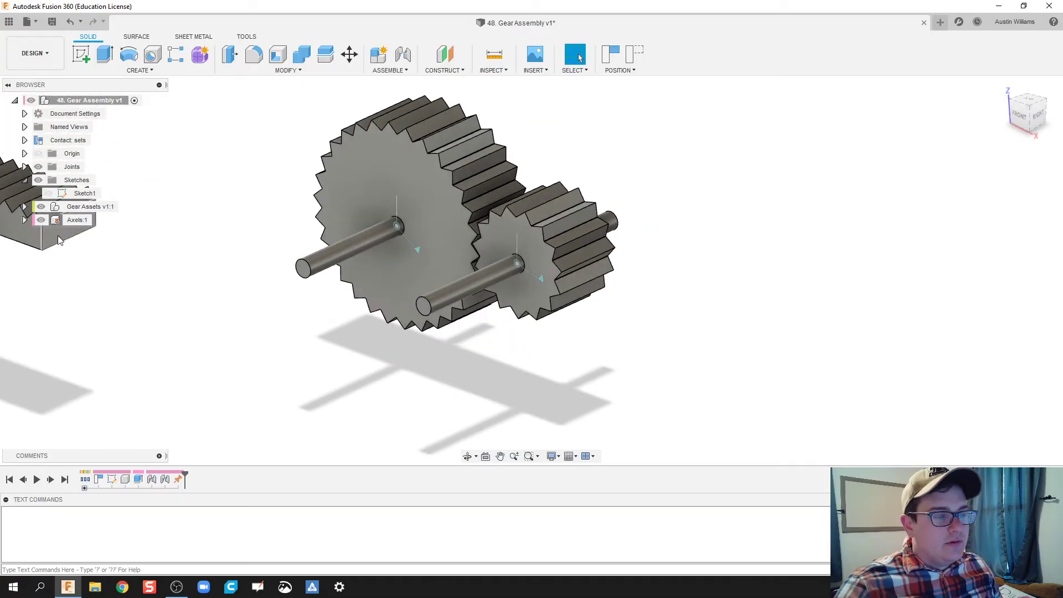
# Move the rack under the 30-tooth gear and centre it until the teeth engage.
pyautogui.moveTo(58, 235); pyautogui.dragTo(557, 415)
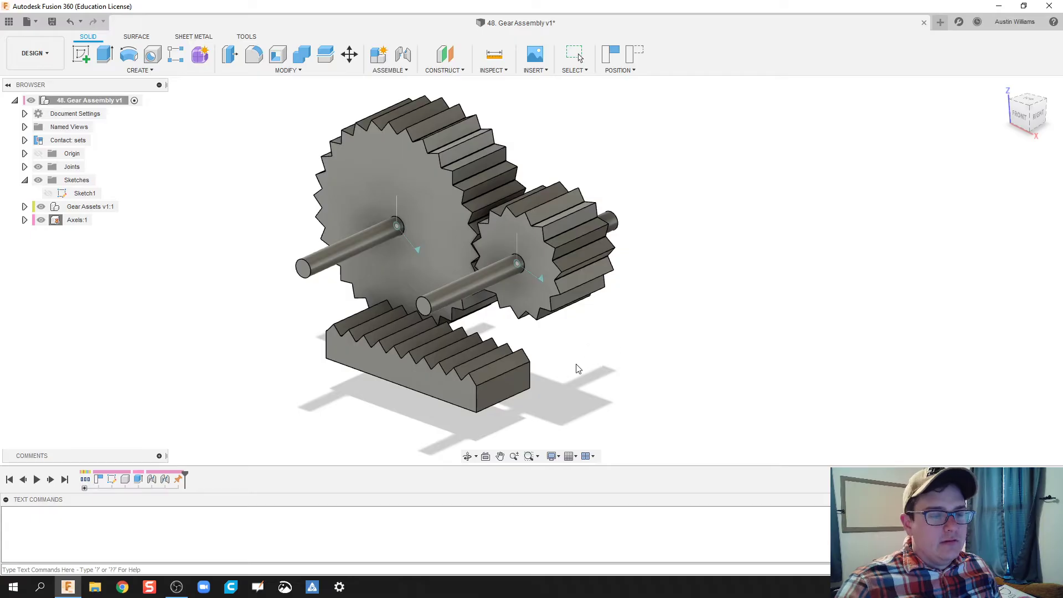
pyautogui.hotkey('ctrl', 'z')
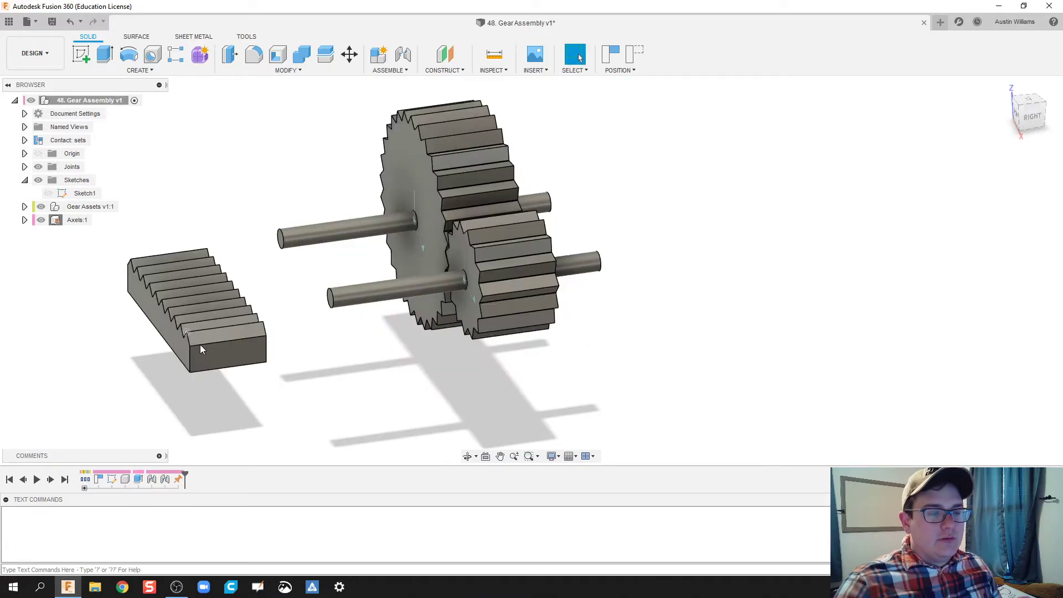
pyautogui.moveTo(213, 357); pyautogui.dragTo(500, 433)
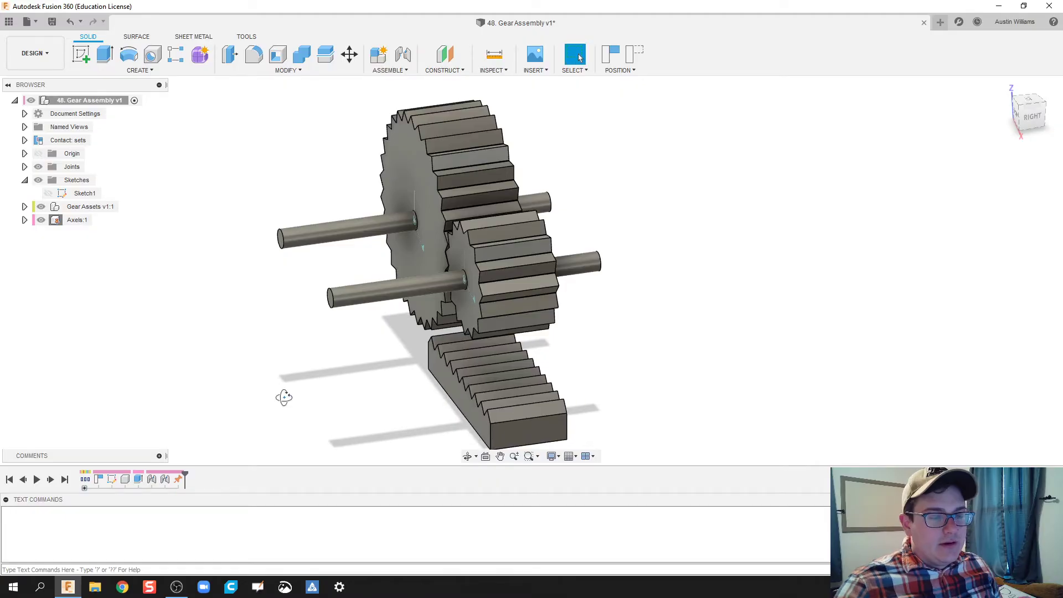
pyautogui.keyDown('shift'); pyautogui.moveTo(285, 394); pyautogui.dragTo(366, 380, button='middle'); pyautogui.keyUp('shift')
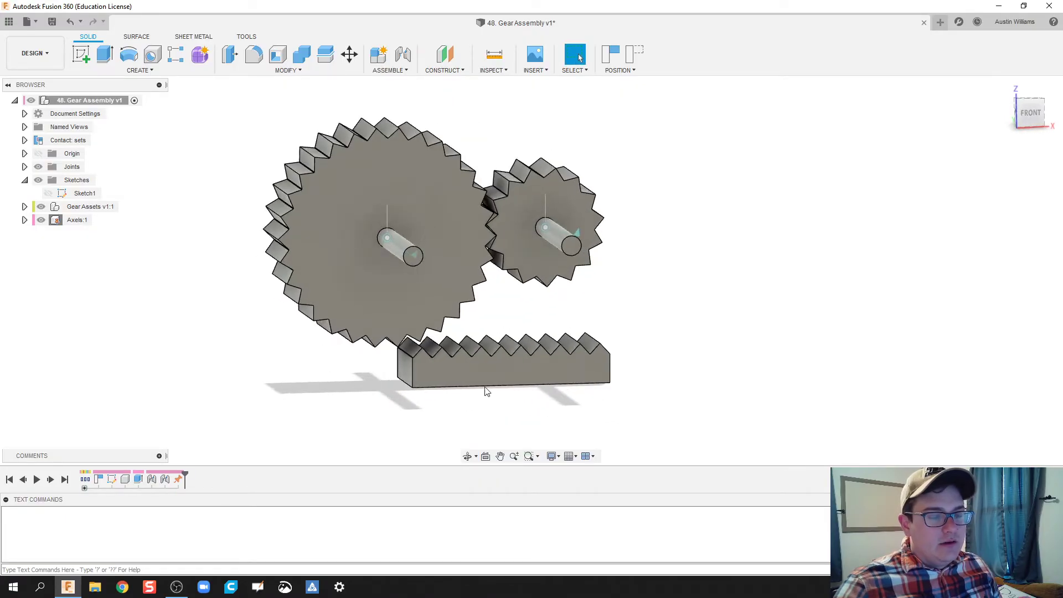
pyautogui.keyDown('shift'); pyautogui.moveTo(708, 399); pyautogui.dragTo(599, 395, button='middle'); pyautogui.keyUp('shift')
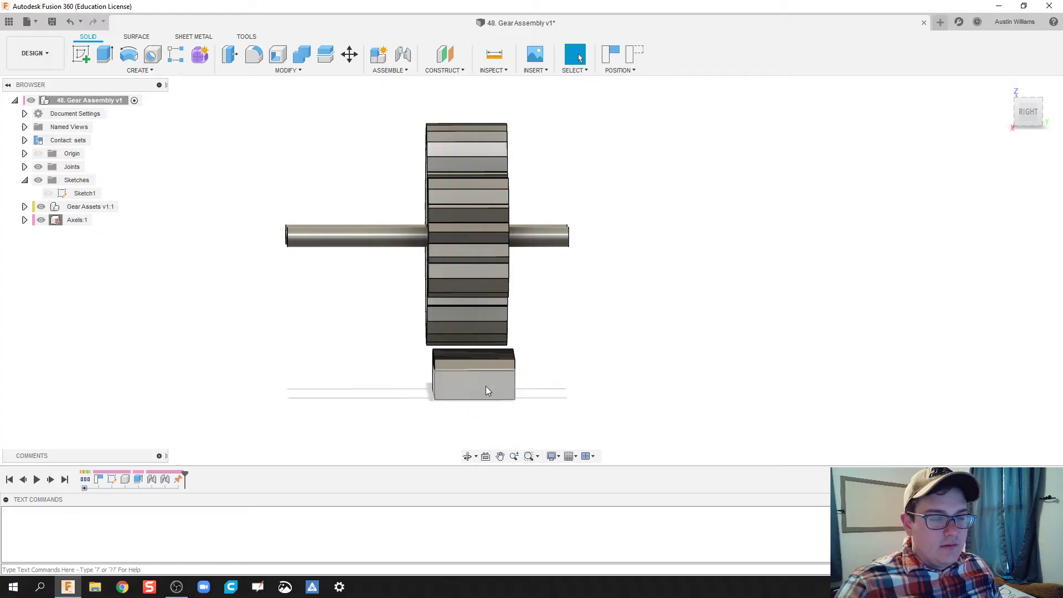
pyautogui.moveTo(487, 386); pyautogui.dragTo(480, 382)
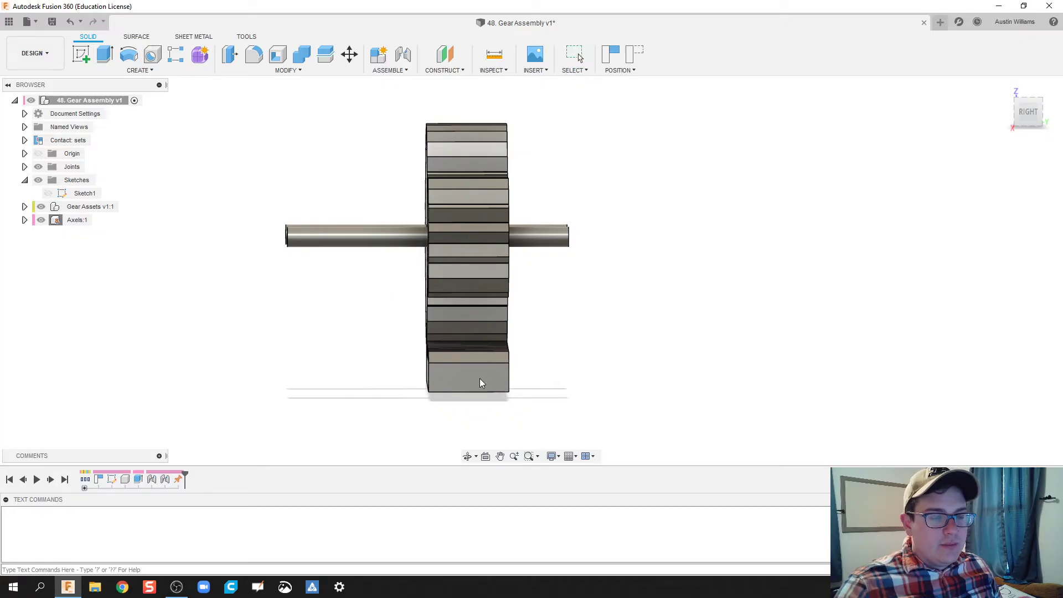
pyautogui.keyDown('shift'); pyautogui.moveTo(354, 385); pyautogui.dragTo(457, 372, button='middle'); pyautogui.keyUp('shift')
pyautogui.moveTo(459, 373); pyautogui.dragTo(381, 371)
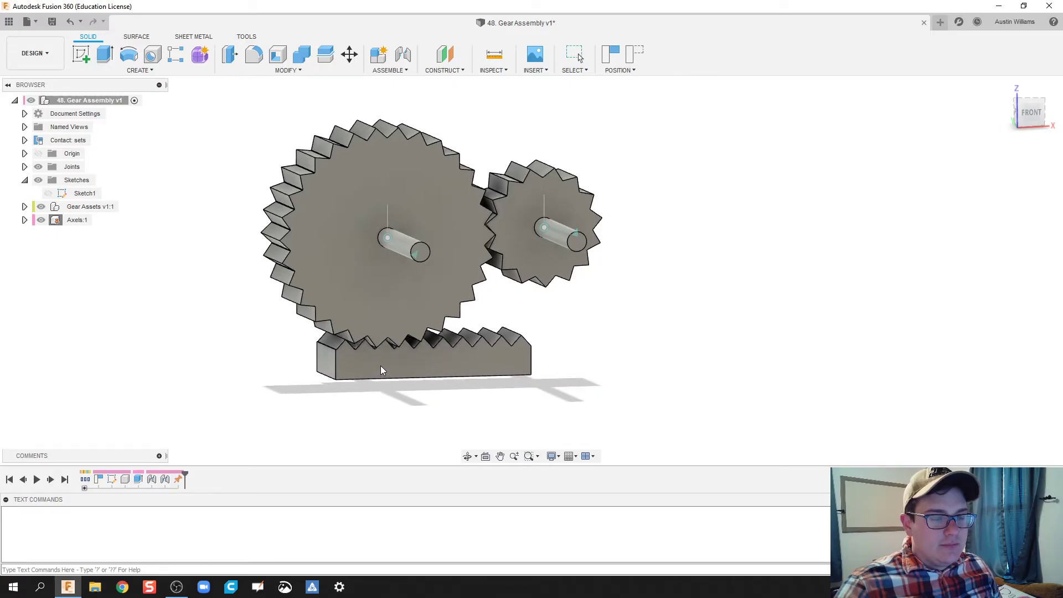
pyautogui.keyDown('shift'); pyautogui.moveTo(339, 370); pyautogui.dragTo(371, 384, button='middle'); pyautogui.keyUp('shift')
pyautogui.moveTo(370, 381); pyautogui.dragTo(389, 377)
pyautogui.keyDown('shift'); pyautogui.moveTo(518, 383); pyautogui.dragTo(598, 412, button='middle'); pyautogui.keyUp('shift')
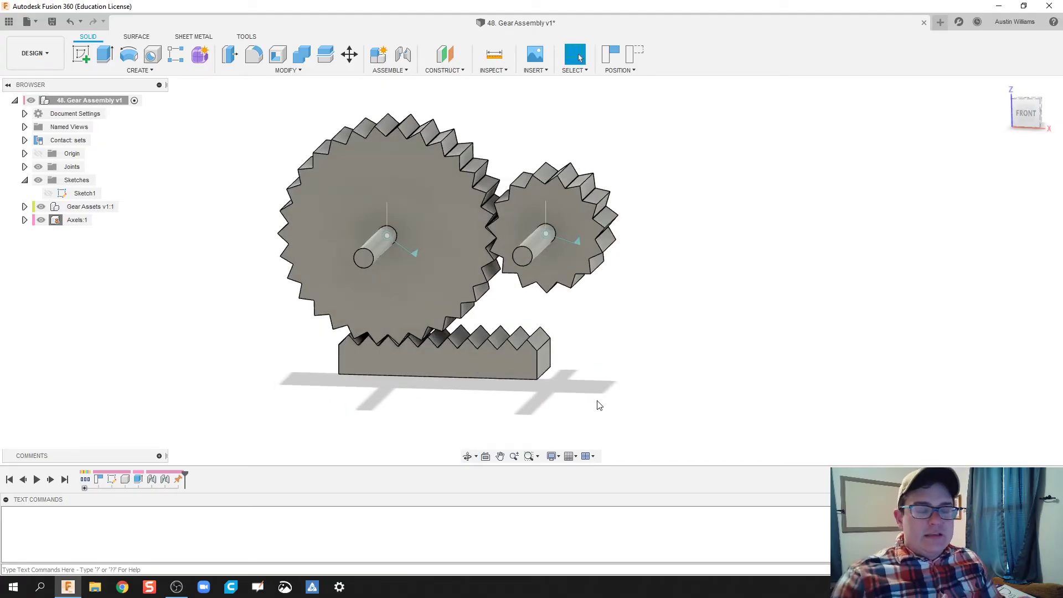
pyautogui.moveTo(616, 413)
pyautogui.keyDown('shift'); pyautogui.mouseDown(button='middle')
pyautogui.moveTo(624, 404)
pyautogui.moveTo(609, 410)
pyautogui.moveTo(615, 399)
pyautogui.moveTo(534, 408)
pyautogui.mouseUp(button='middle'); pyautogui.keyUp('shift')
# Sketch a thin rectangle on the rack's bottom face, directly beneath the rack, and finish Sketch2.
pyautogui.click(79, 57)
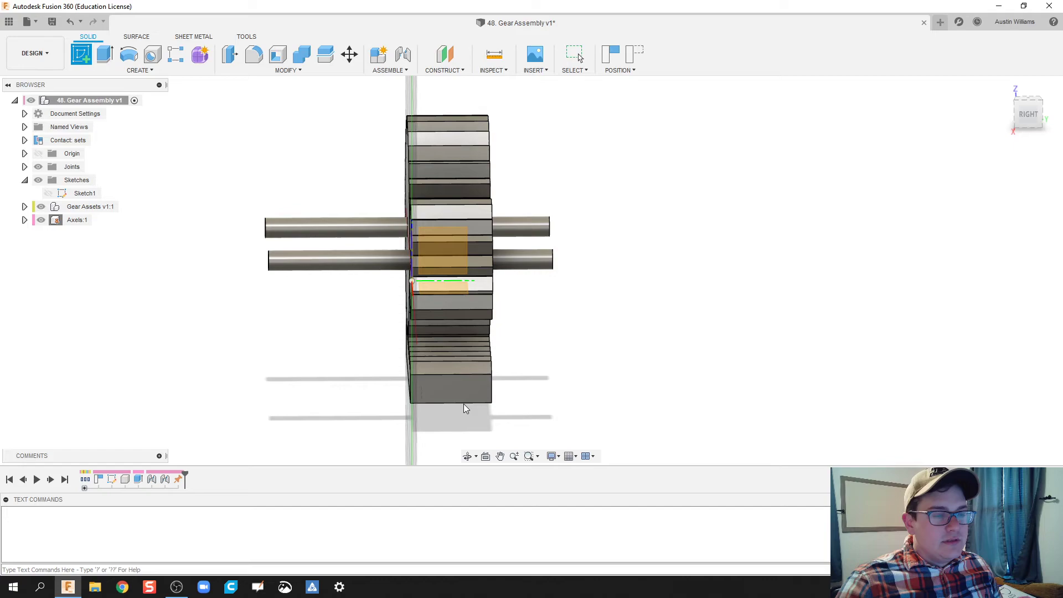
pyautogui.click(461, 388)
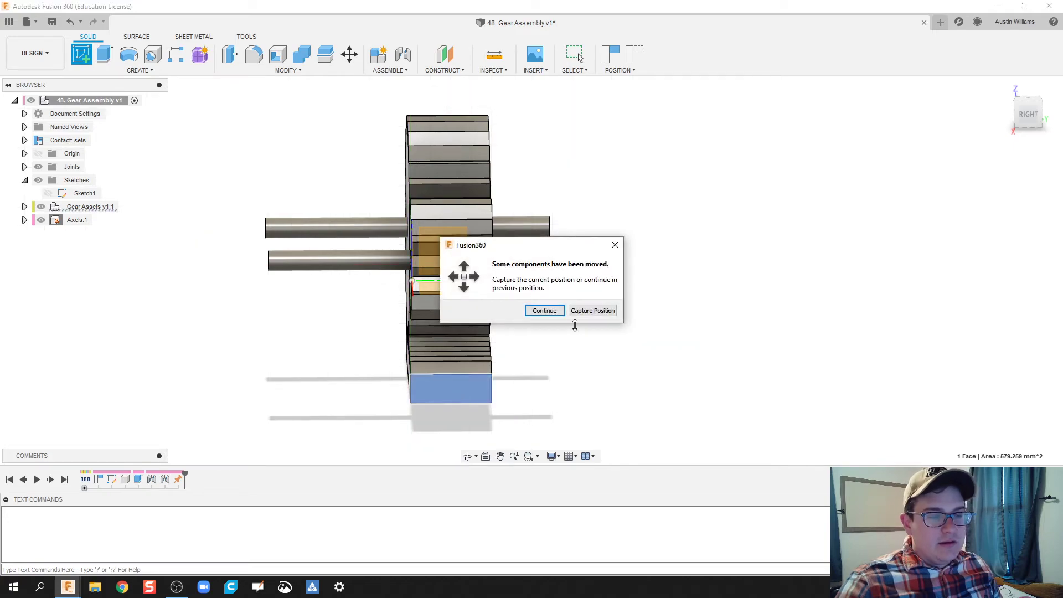
pyautogui.click(593, 312)
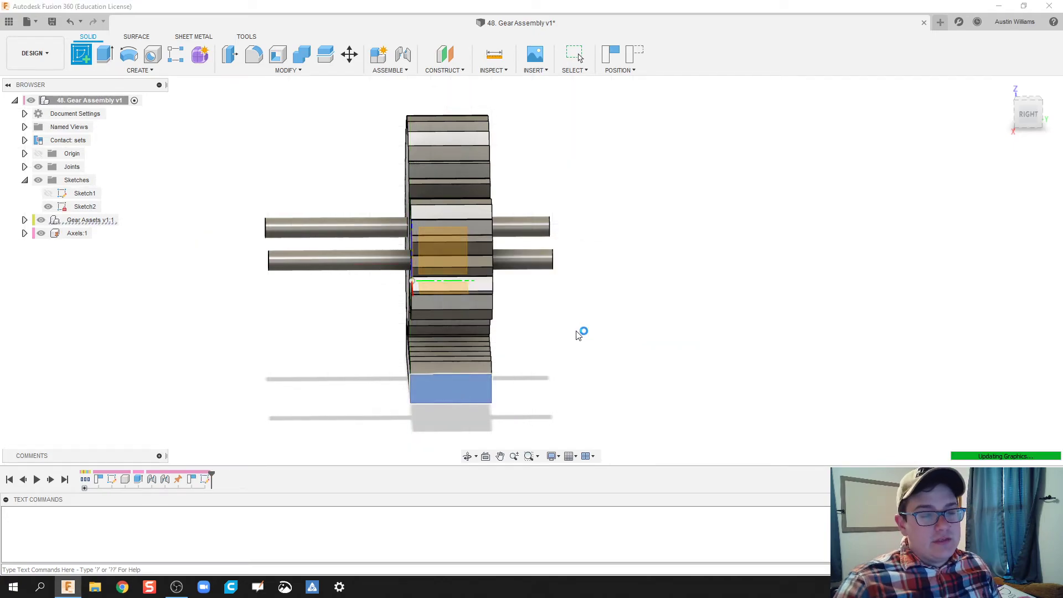
pyautogui.keyDown('shift'); pyautogui.moveTo(657, 355); pyautogui.dragTo(608, 347, button='middle'); pyautogui.keyUp('shift')
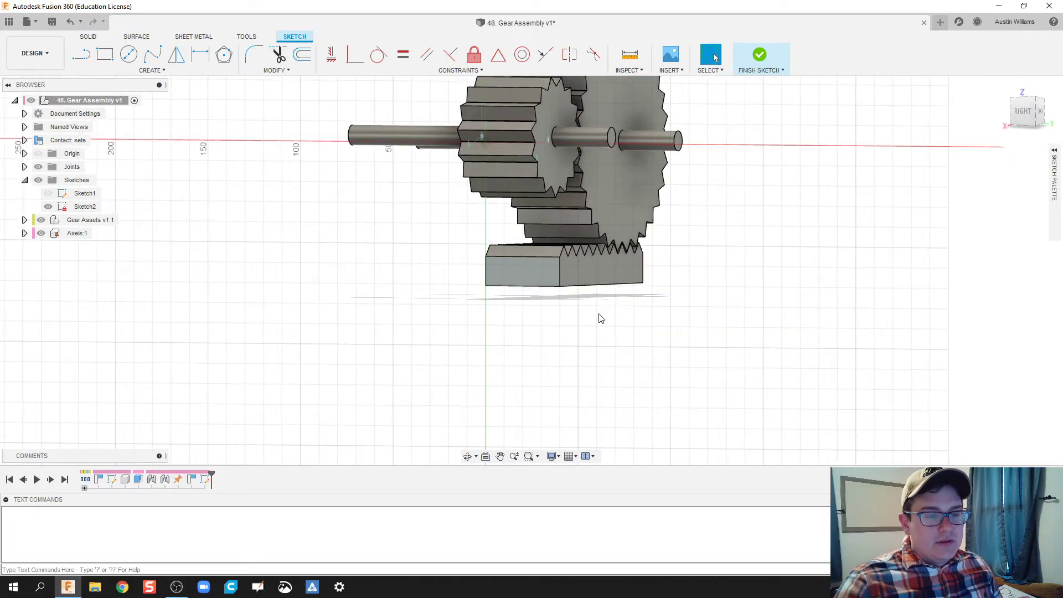
pyautogui.click(105, 54)
pyautogui.moveTo(444, 354)
pyautogui.keyDown('shift'); pyautogui.mouseDown(button='middle')
pyautogui.moveTo(469, 353)
pyautogui.moveTo(480, 301)
pyautogui.moveTo(501, 309)
pyautogui.moveTo(489, 292)
pyautogui.moveTo(473, 305)
pyautogui.moveTo(485, 300)
pyautogui.mouseUp(button='middle'); pyautogui.keyUp('shift')
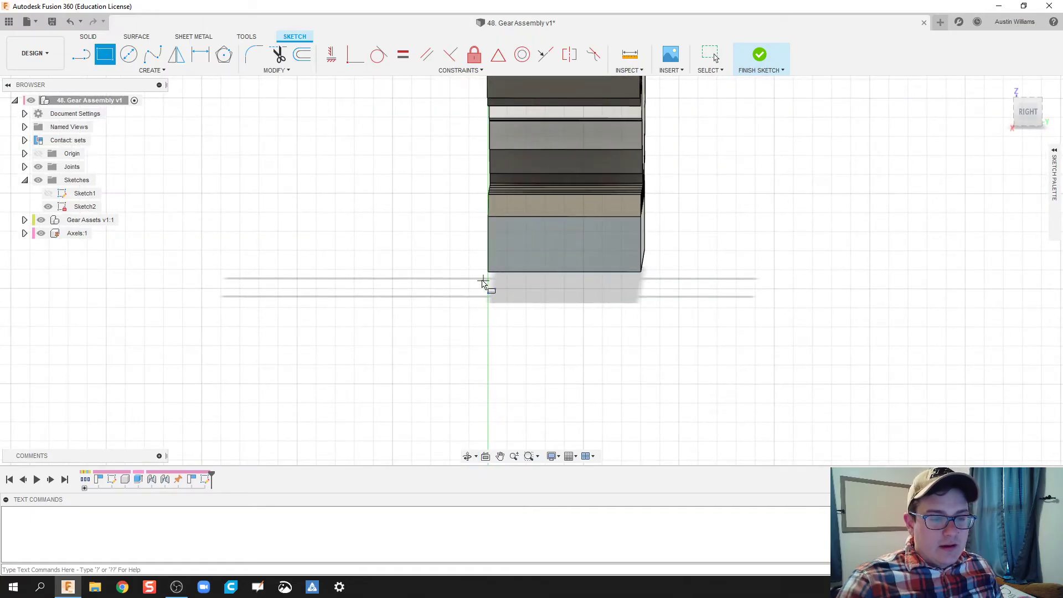
pyautogui.click(470, 281)
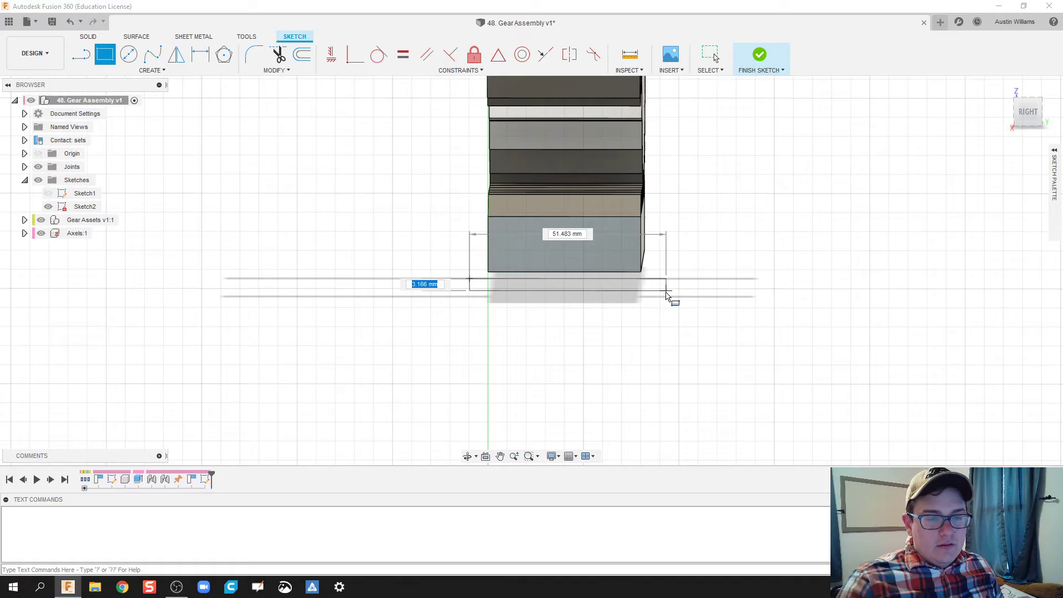
pyautogui.click(661, 314)
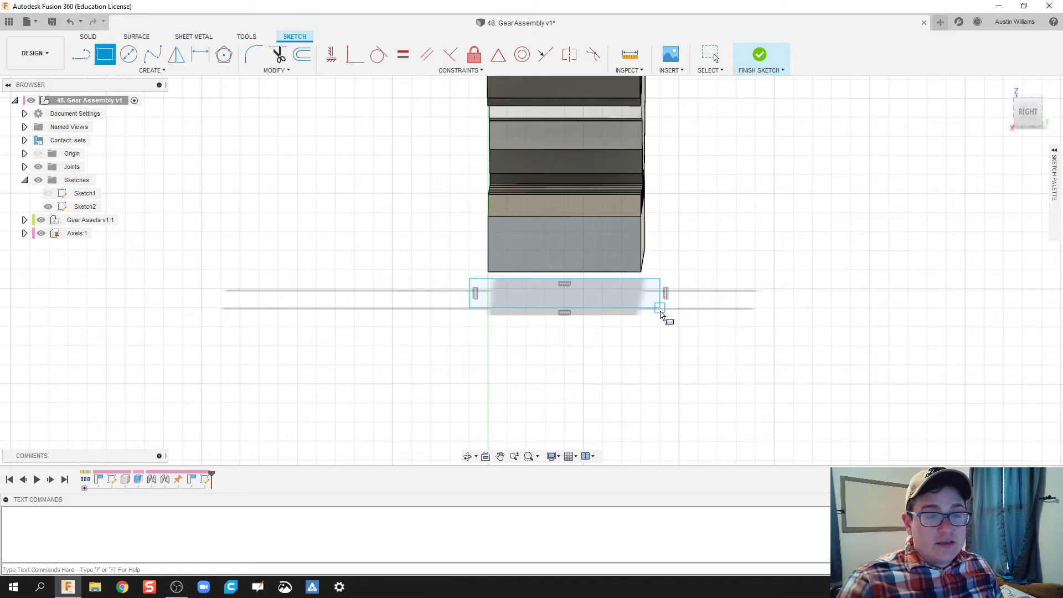
pyautogui.click(764, 63)
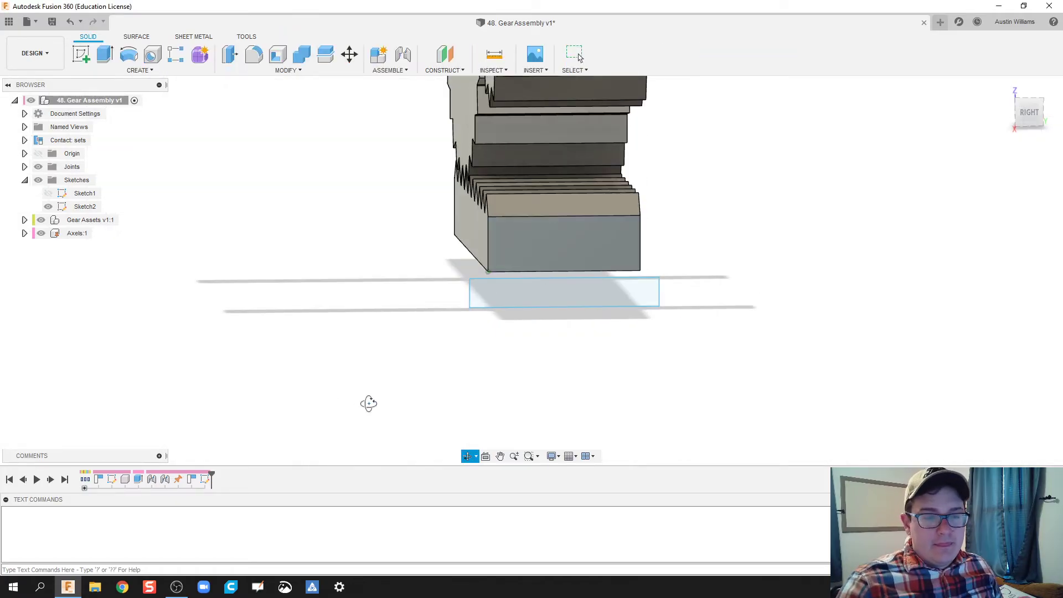
# Extrude the rectangle -135 mm along the rack as a New Component base.
pyautogui.click(105, 53)
pyautogui.click(480, 307)
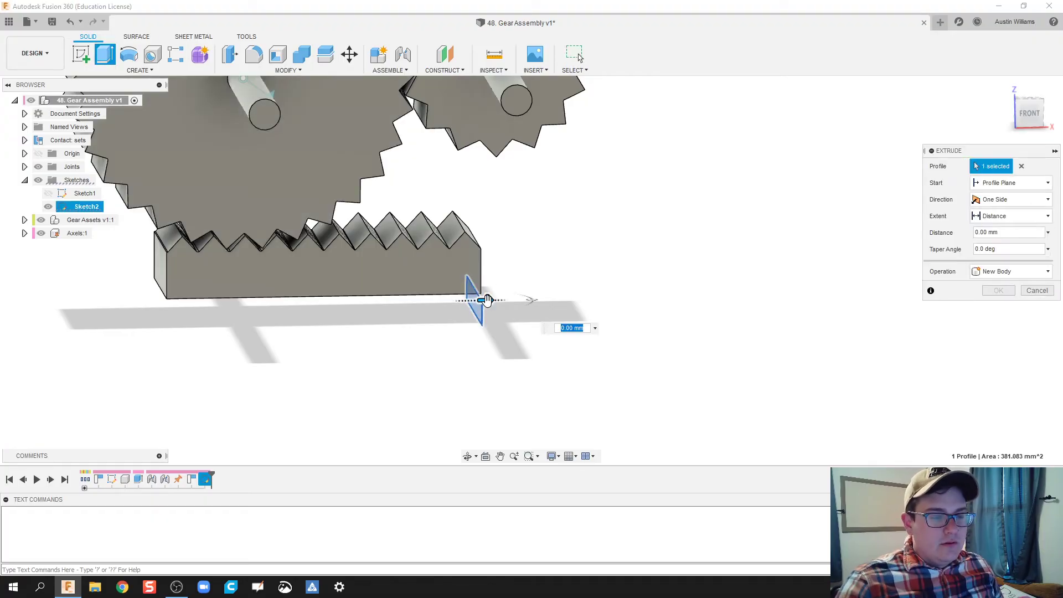
pyautogui.moveTo(485, 300); pyautogui.dragTo(57, 326)
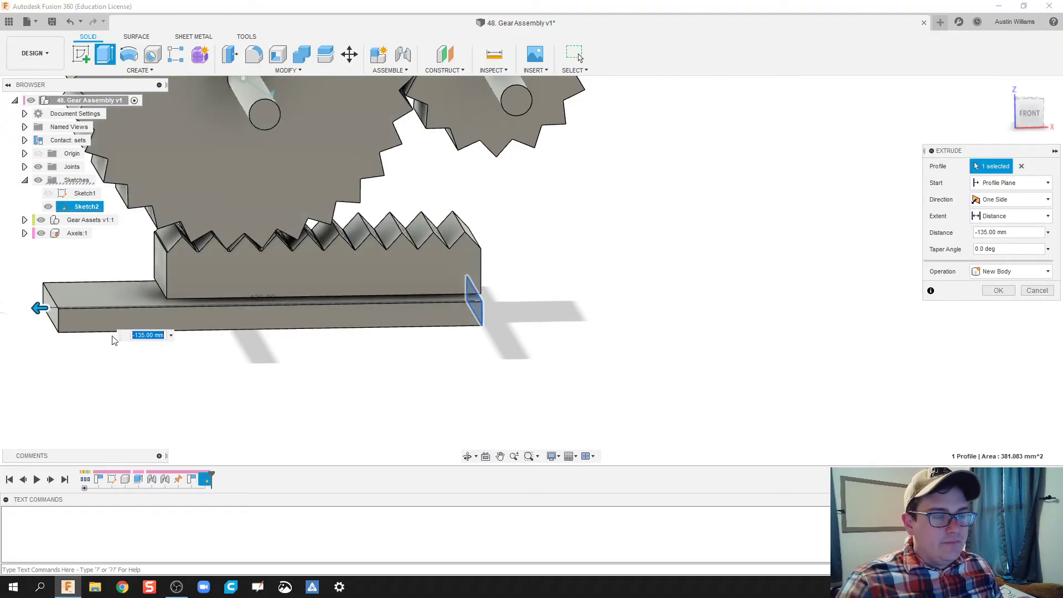
pyautogui.click(1017, 271)
pyautogui.click(1000, 344)
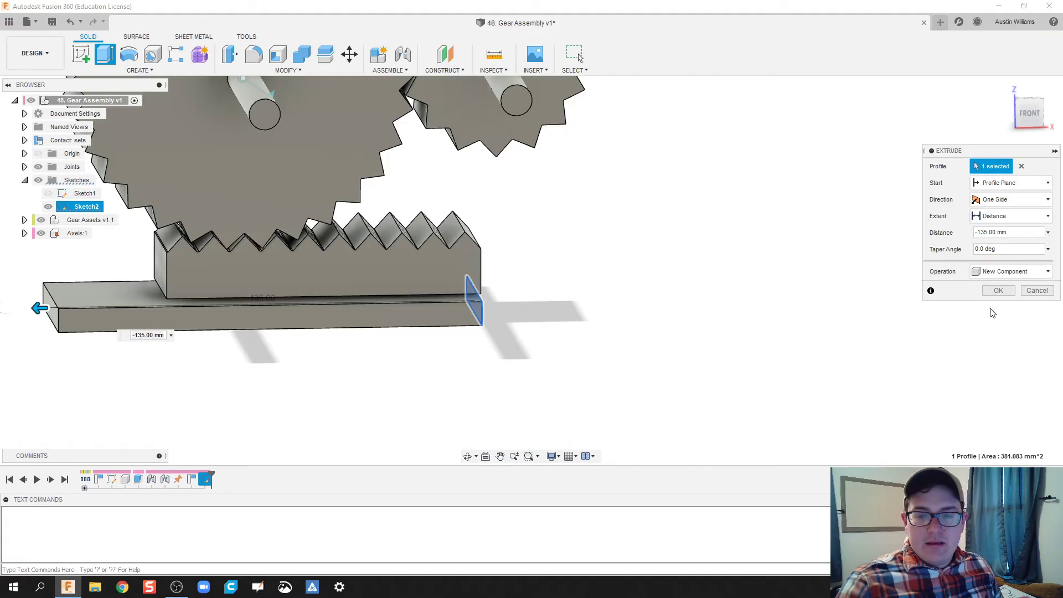
pyautogui.click(997, 291)
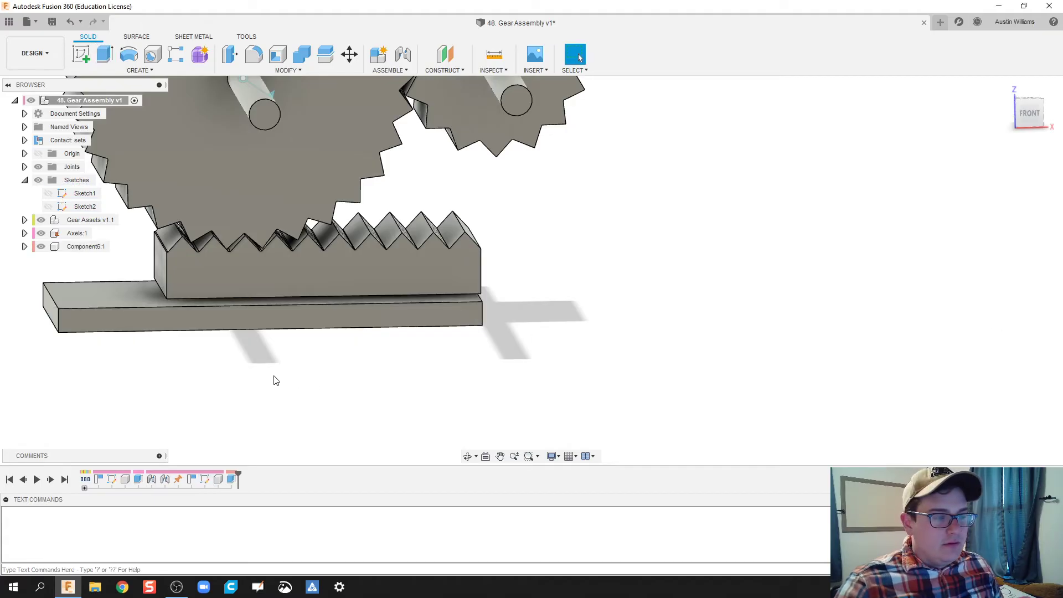
# Move the base body 1 mm in Y to clear the rack.
pyautogui.keyDown('shift'); pyautogui.moveTo(475, 369); pyautogui.dragTo(257, 76, button='middle'); pyautogui.keyUp('shift')
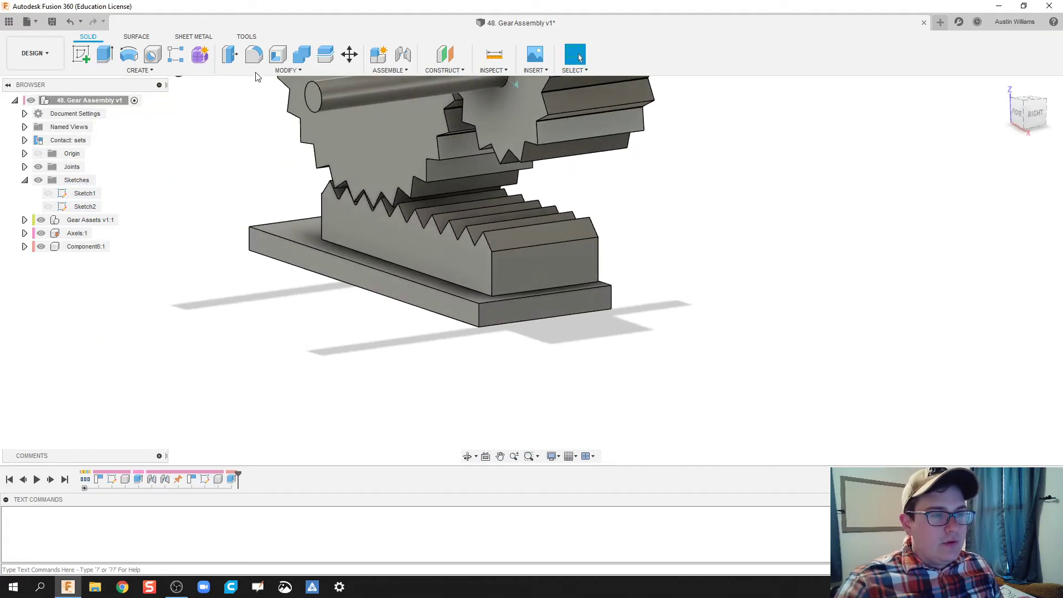
pyautogui.click(349, 55)
pyautogui.click(443, 298)
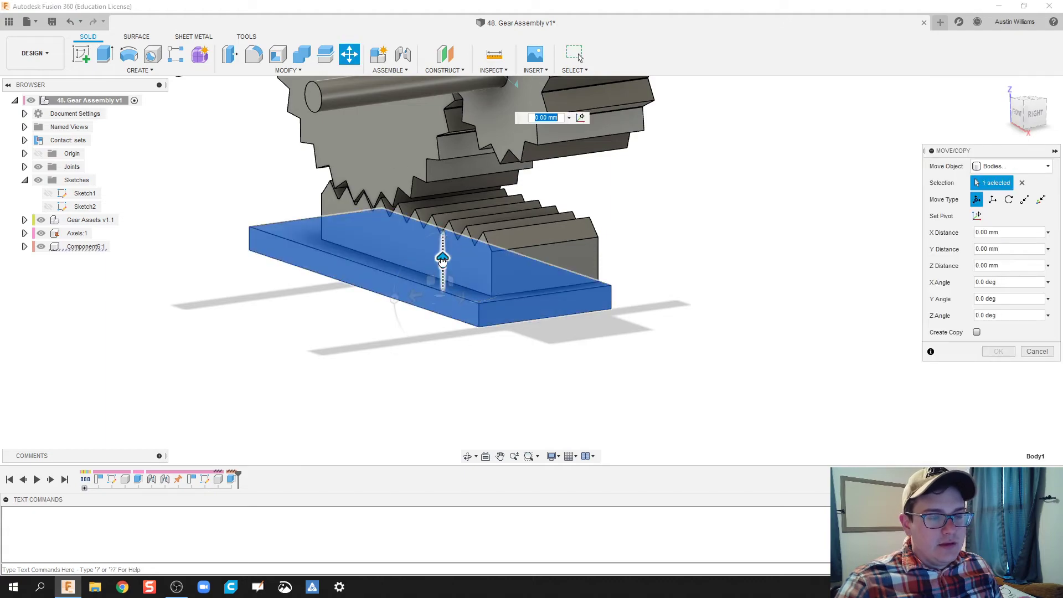
pyautogui.keyDown('shift'); pyautogui.moveTo(755, 351); pyautogui.dragTo(715, 331, button='middle'); pyautogui.keyUp('shift')
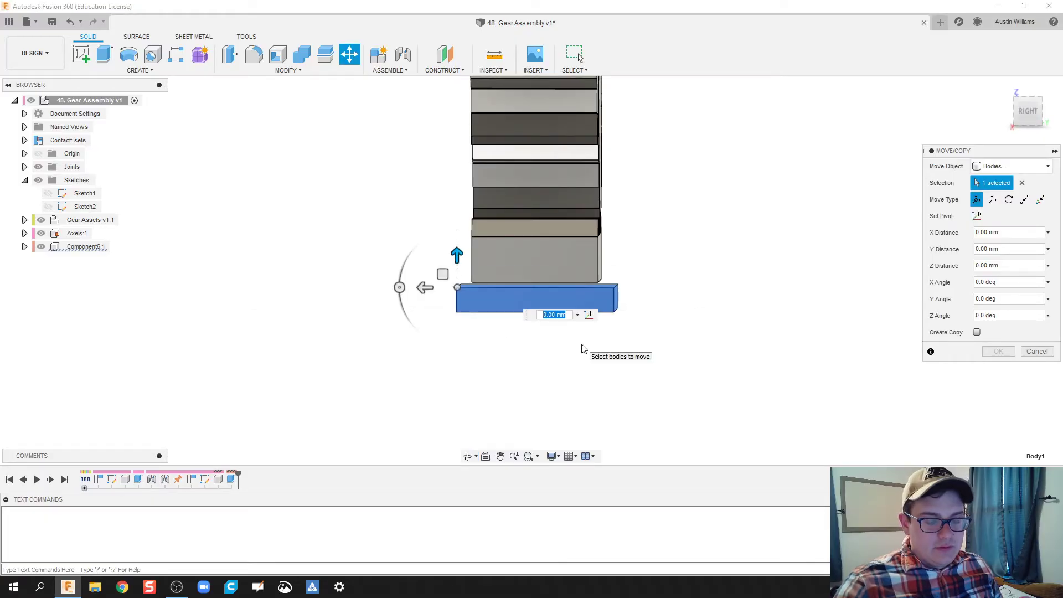
pyautogui.moveTo(710, 332)
pyautogui.keyDown('shift'); pyautogui.mouseDown(button='middle')
pyautogui.moveTo(688, 280)
pyautogui.moveTo(709, 313)
pyautogui.mouseUp(button='middle'); pyautogui.keyUp('shift')
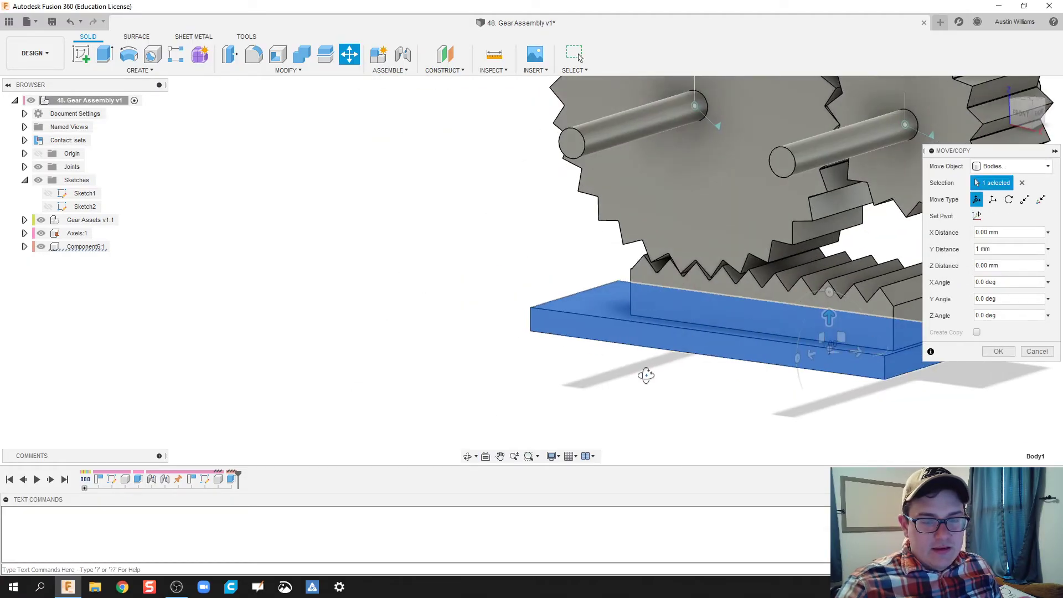
pyautogui.keyDown('shift'); pyautogui.moveTo(646, 373); pyautogui.dragTo(690, 367, button='middle'); pyautogui.keyUp('shift')
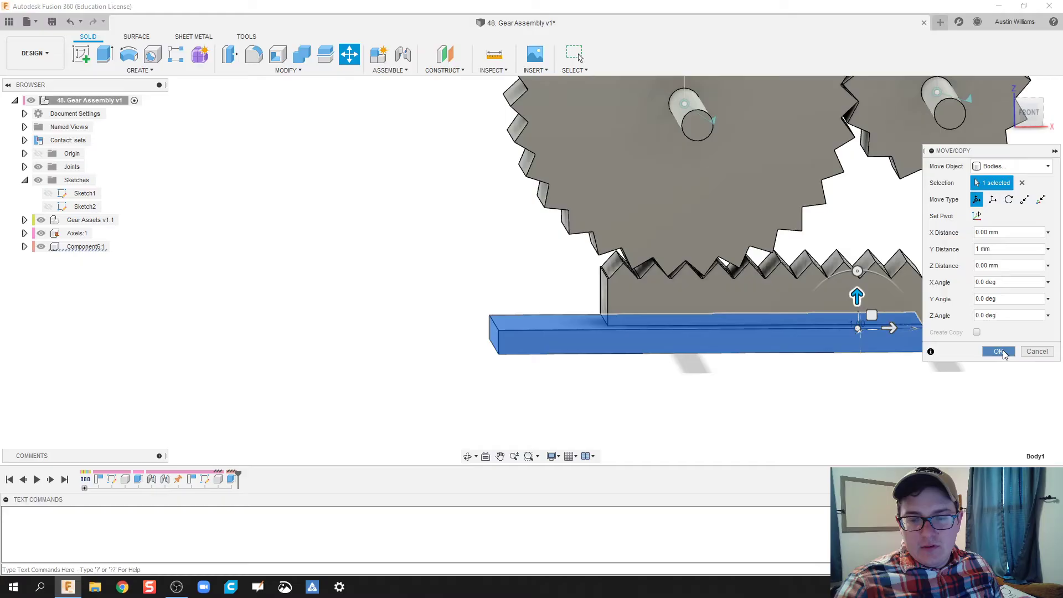
pyautogui.click(999, 352)
pyautogui.keyDown('shift'); pyautogui.moveTo(807, 425); pyautogui.dragTo(765, 410, button='middle'); pyautogui.keyUp('shift')
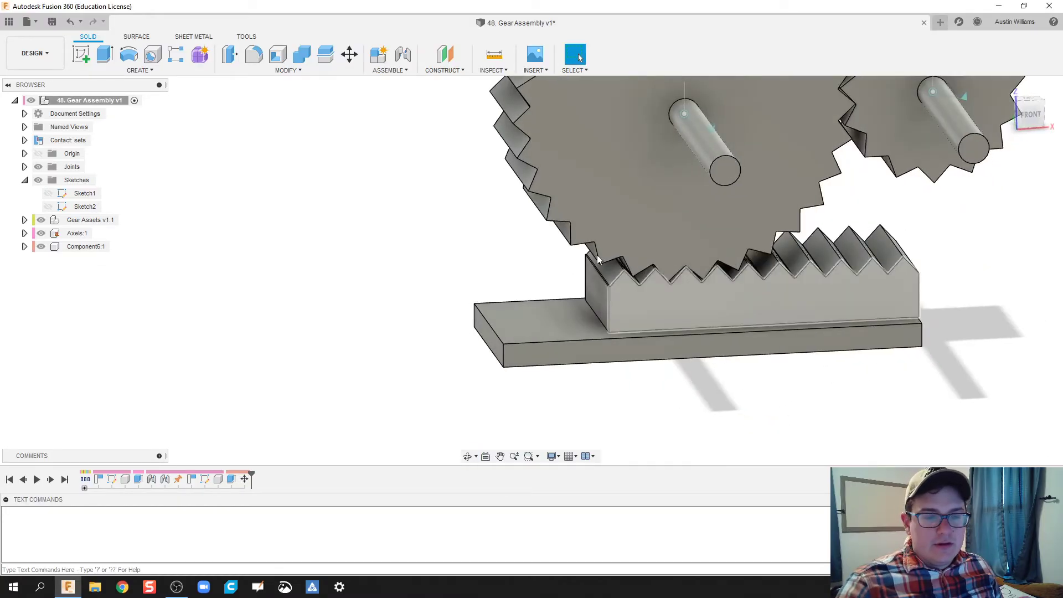
# Create a new contact set containing the rack and the base.
pyautogui.scroll(-3, 387, 238)
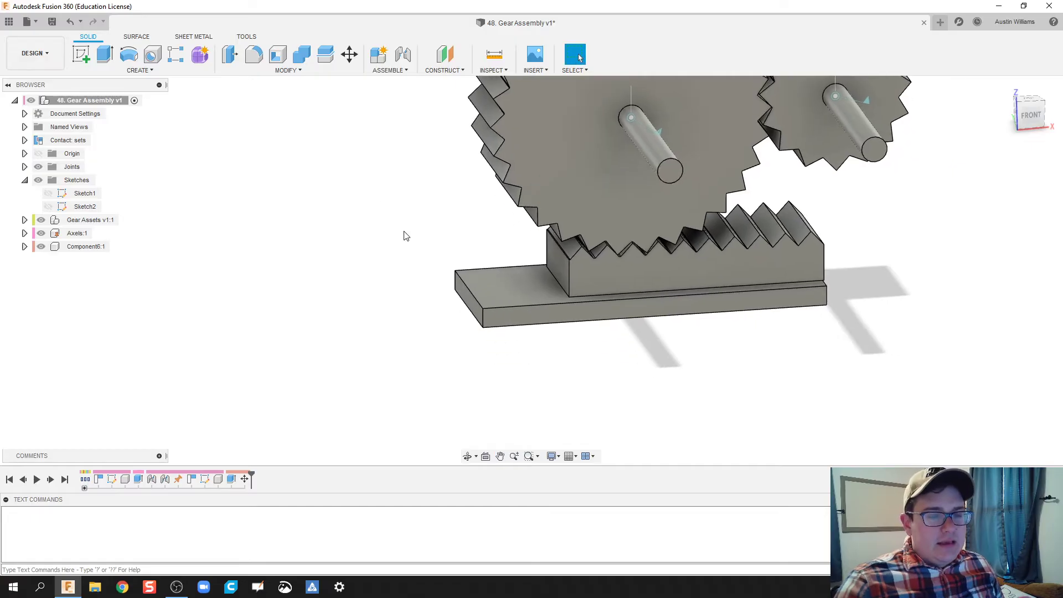
pyautogui.keyDown('shift'); pyautogui.moveTo(404, 236); pyautogui.dragTo(396, 219, button='middle'); pyautogui.keyUp('shift')
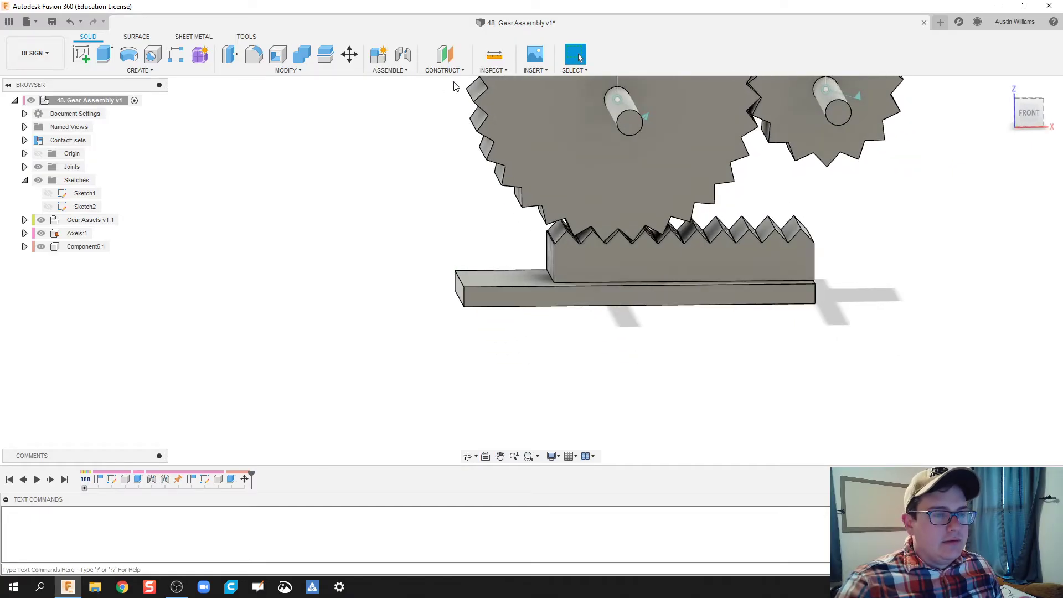
pyautogui.rightClick(72, 143)
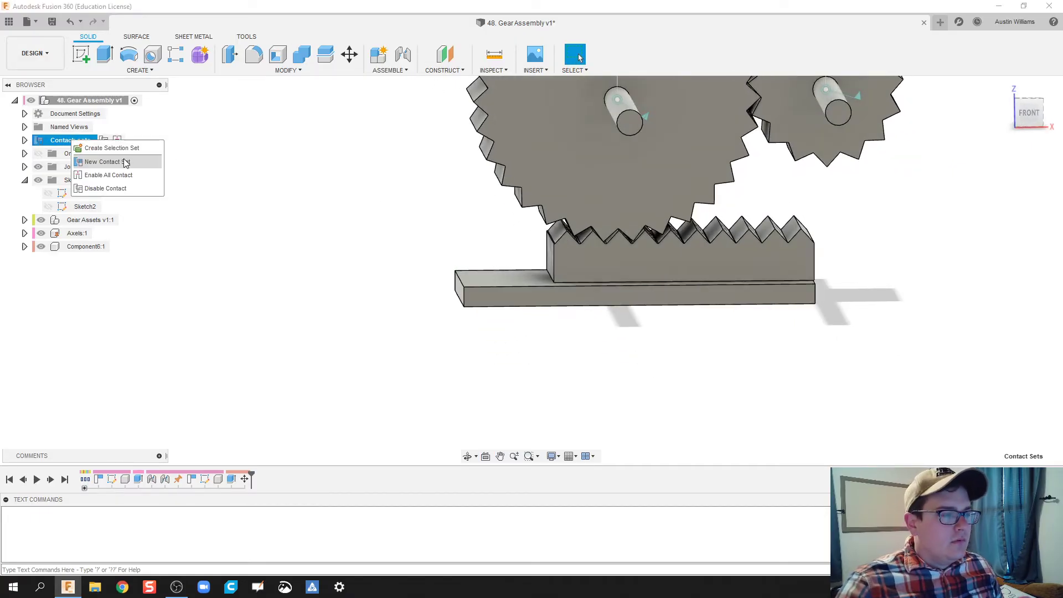
pyautogui.click(124, 162)
pyautogui.click(647, 272)
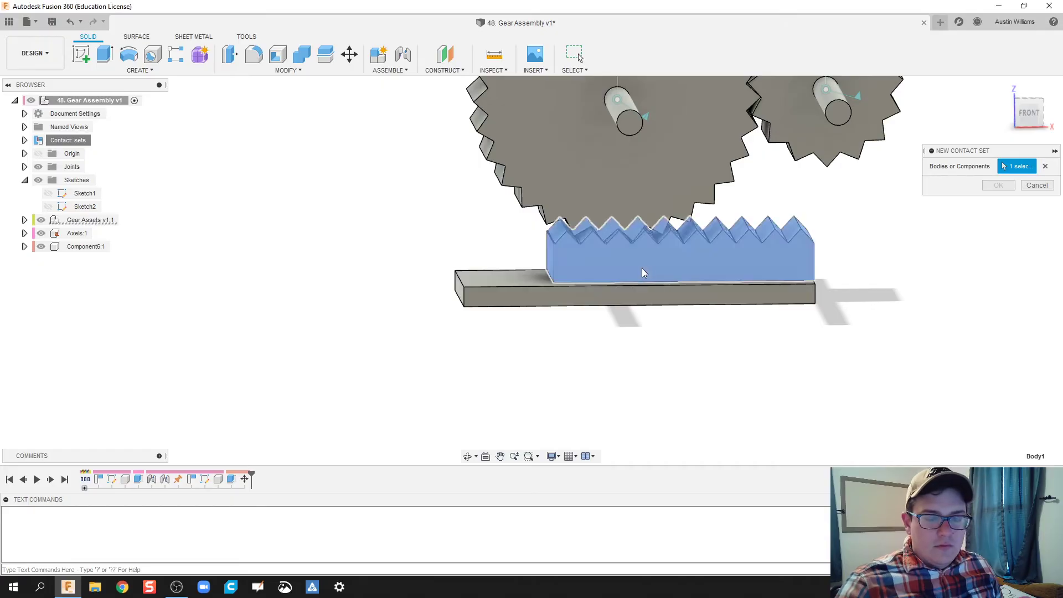
pyautogui.click(596, 295)
pyautogui.click(998, 186)
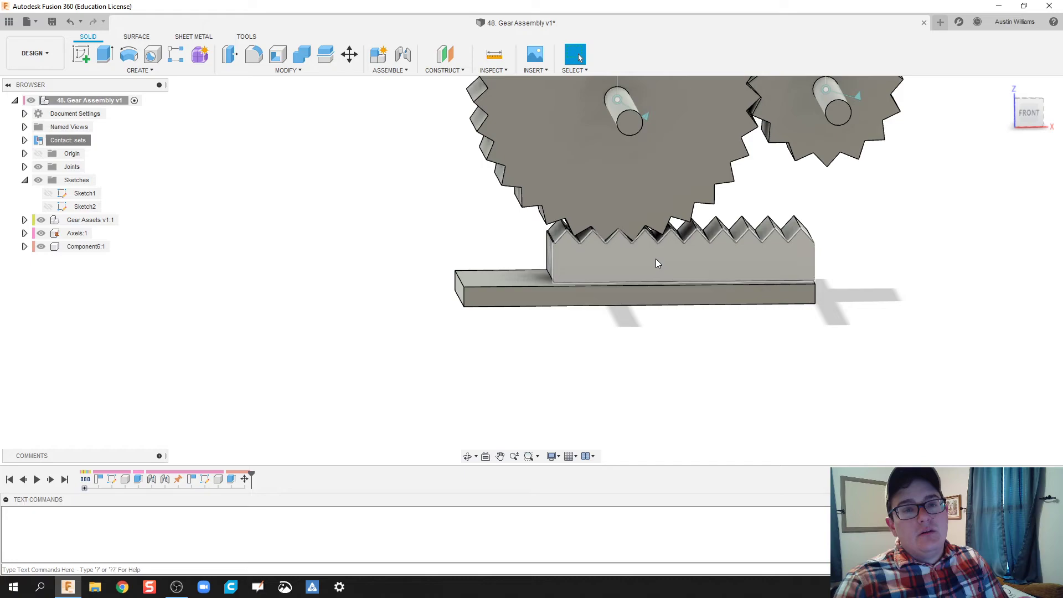
# Rename the base component Component6:1 to 'Slide' in the browser.
pyautogui.click(83, 246)
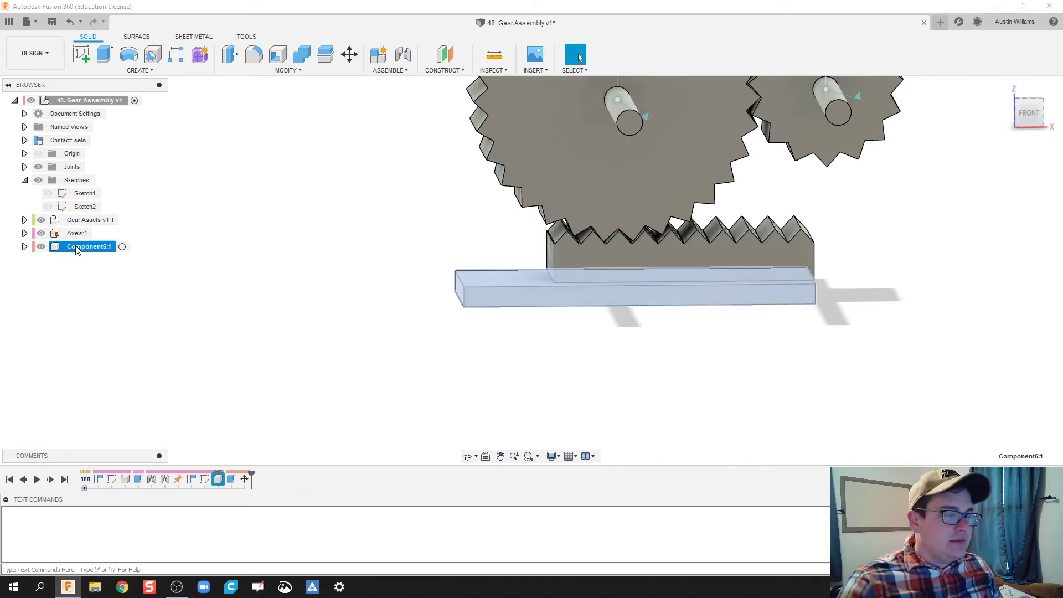
pyautogui.click(72, 250)
pyautogui.write('St')
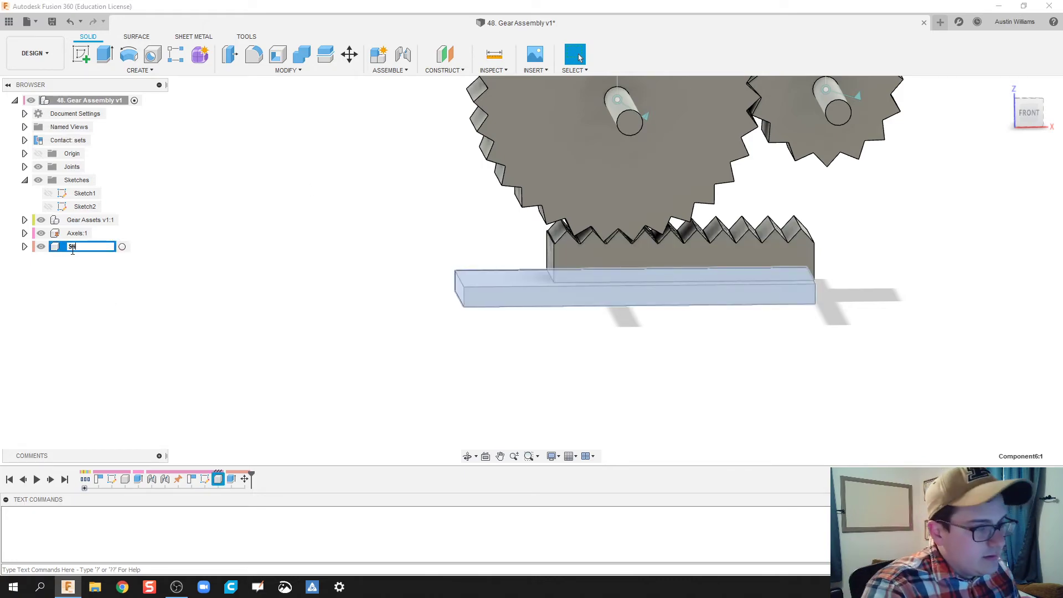
pyautogui.write('ide')
pyautogui.press('Return')
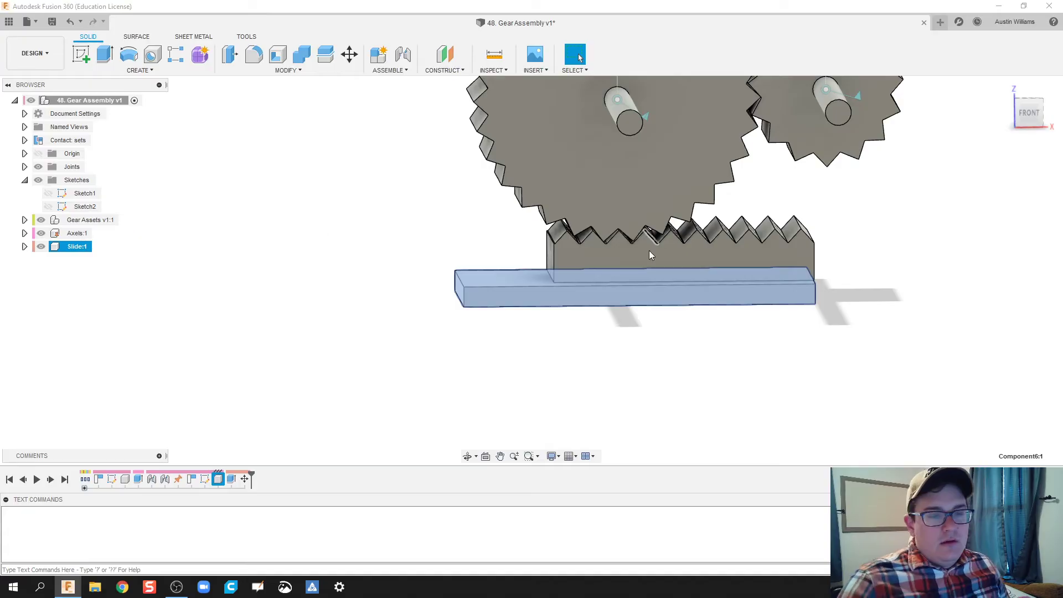
pyautogui.keyDown('shift'); pyautogui.moveTo(409, 235); pyautogui.dragTo(412, 323, button='middle'); pyautogui.keyUp('shift')
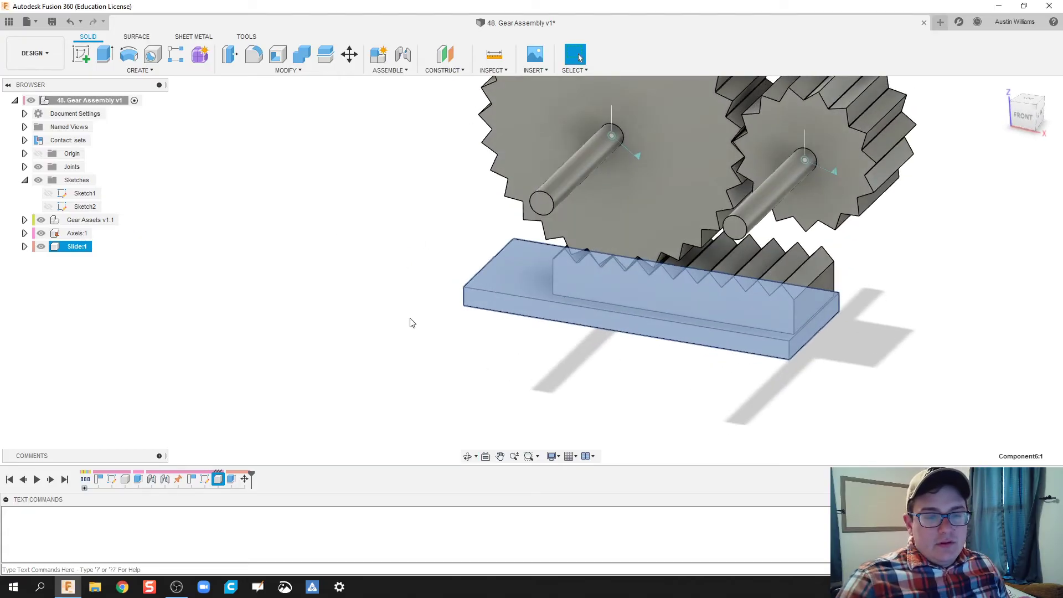
# Create a first joint between snap points on the slide and the rack.
pyautogui.click(413, 322)
pyautogui.keyDown('shift'); pyautogui.moveTo(530, 387); pyautogui.dragTo(581, 287, button='middle'); pyautogui.keyUp('shift')
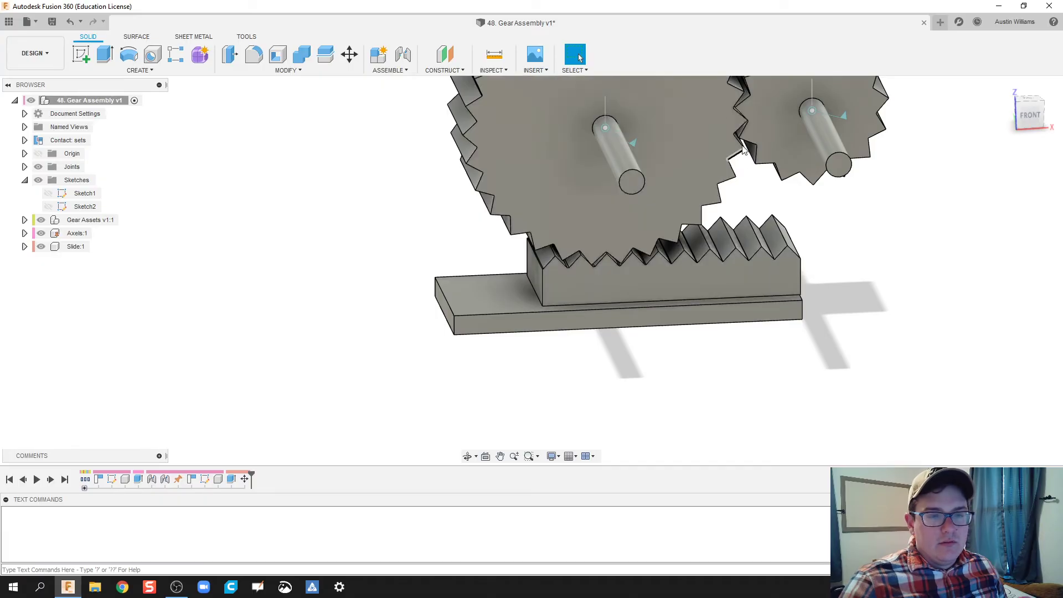
pyautogui.moveTo(673, 160); pyautogui.dragTo(608, 166, button='middle')
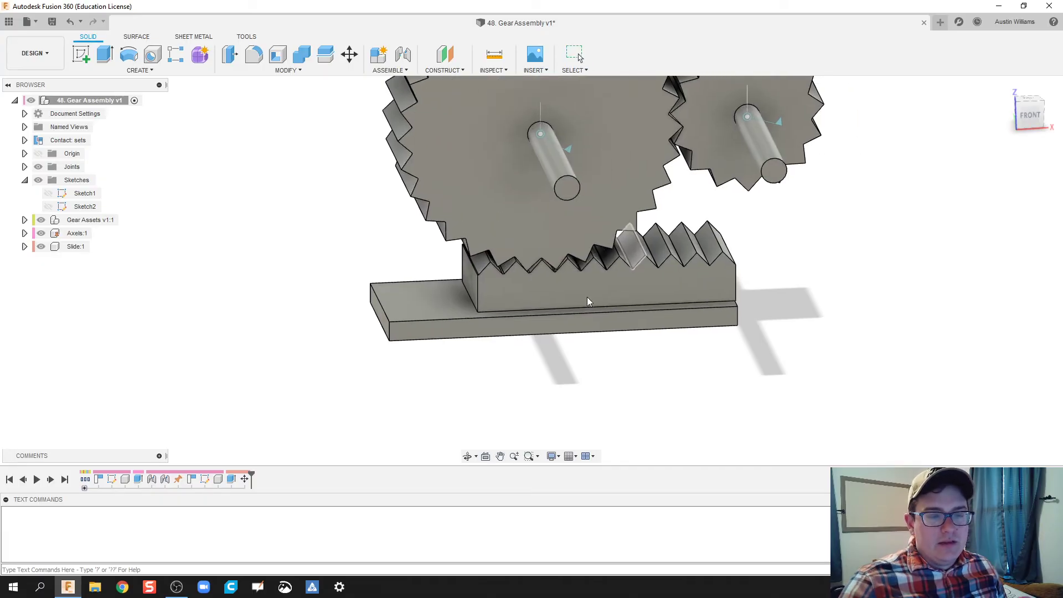
pyautogui.click(409, 55)
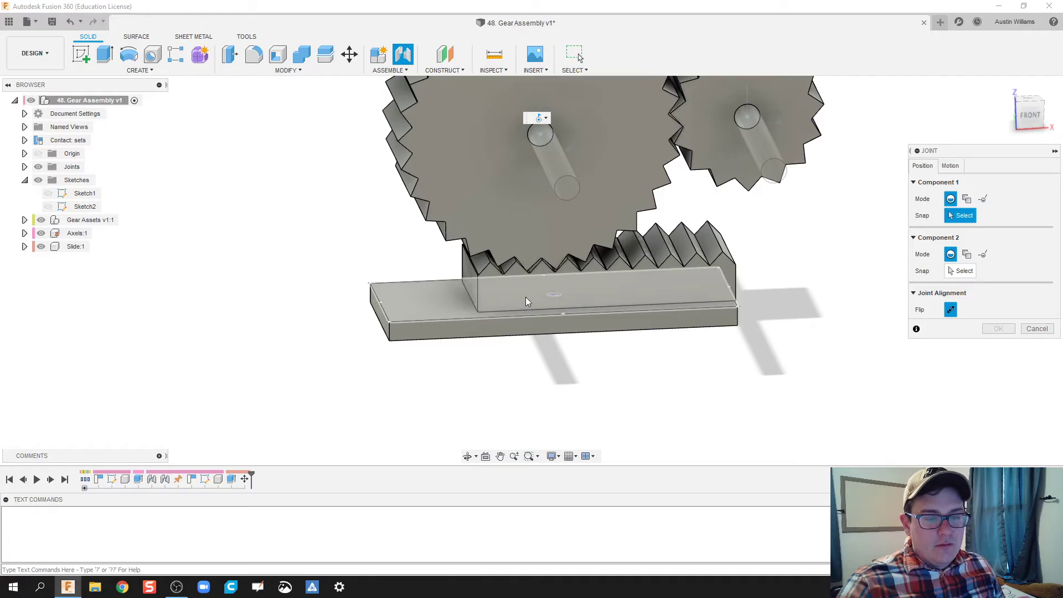
pyautogui.click(556, 300)
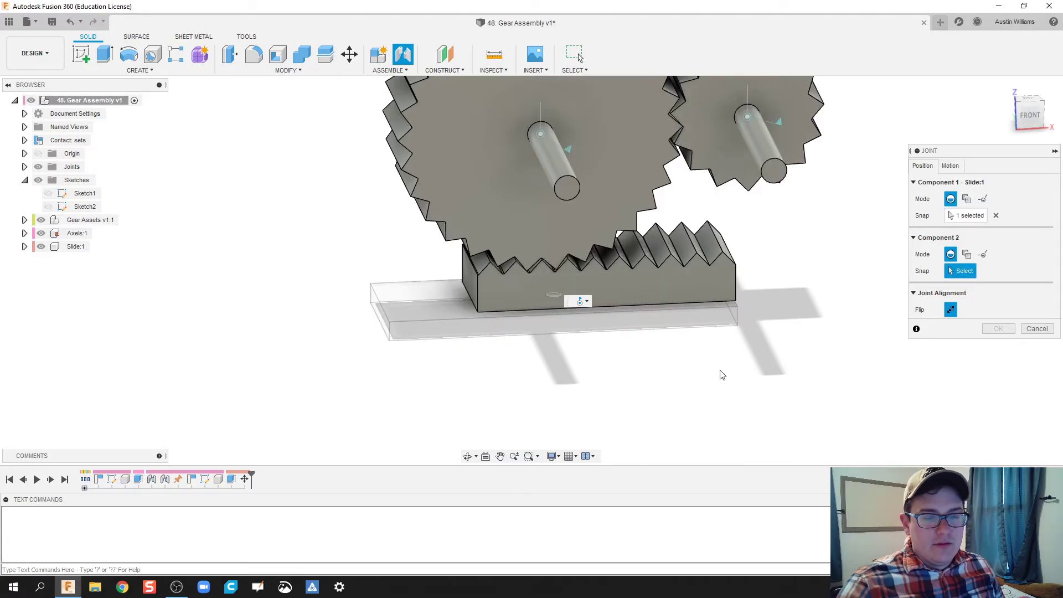
pyautogui.keyDown('shift'); pyautogui.moveTo(723, 376); pyautogui.dragTo(635, 361, button='middle'); pyautogui.keyUp('shift')
pyautogui.click(609, 348)
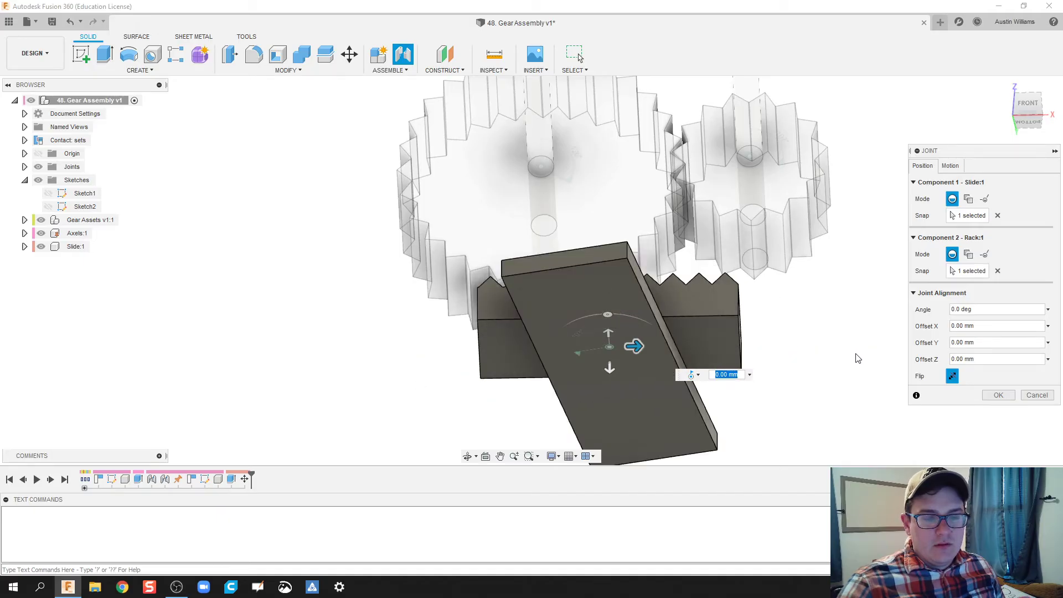
pyautogui.click(999, 395)
# Start a new joint, snapping the rack's face and then the Slide:1 plate, hiding the base meanwhile.
pyautogui.moveTo(746, 372)
pyautogui.keyDown('shift'); pyautogui.mouseDown(button='middle')
pyautogui.moveTo(748, 408)
pyautogui.moveTo(742, 387)
pyautogui.mouseUp(button='middle'); pyautogui.keyUp('shift')
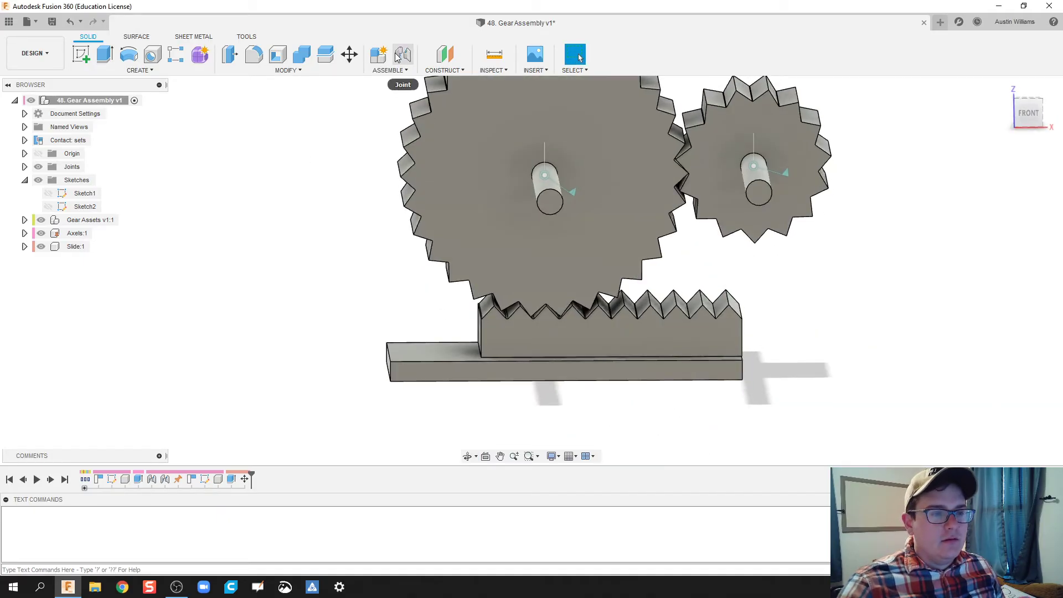
pyautogui.click(397, 57)
pyautogui.keyDown('shift'); pyautogui.moveTo(606, 350); pyautogui.dragTo(607, 320, button='middle'); pyautogui.keyUp('shift')
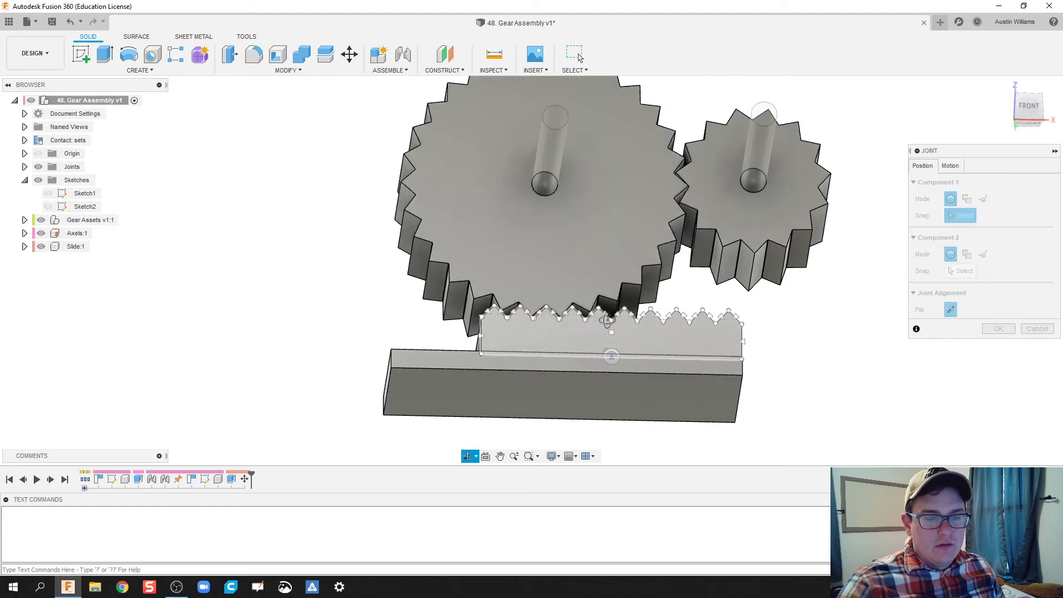
pyautogui.keyDown('shift'); pyautogui.moveTo(488, 355); pyautogui.dragTo(396, 365, button='middle'); pyautogui.keyUp('shift')
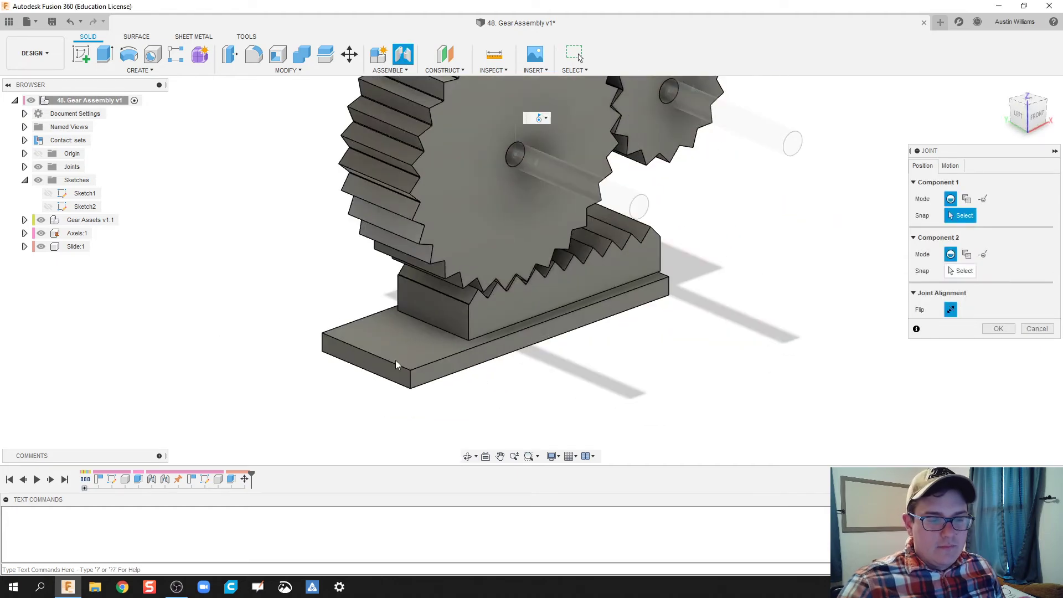
pyautogui.click(42, 250)
pyautogui.keyDown('shift'); pyautogui.moveTo(209, 318); pyautogui.dragTo(359, 403, button='middle'); pyautogui.keyUp('shift')
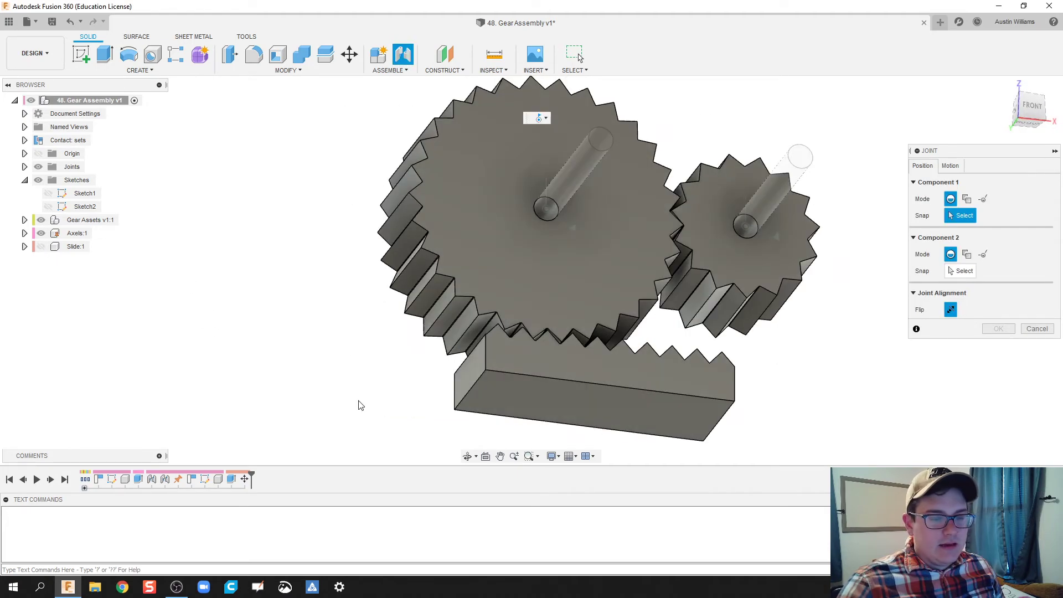
pyautogui.click(595, 408)
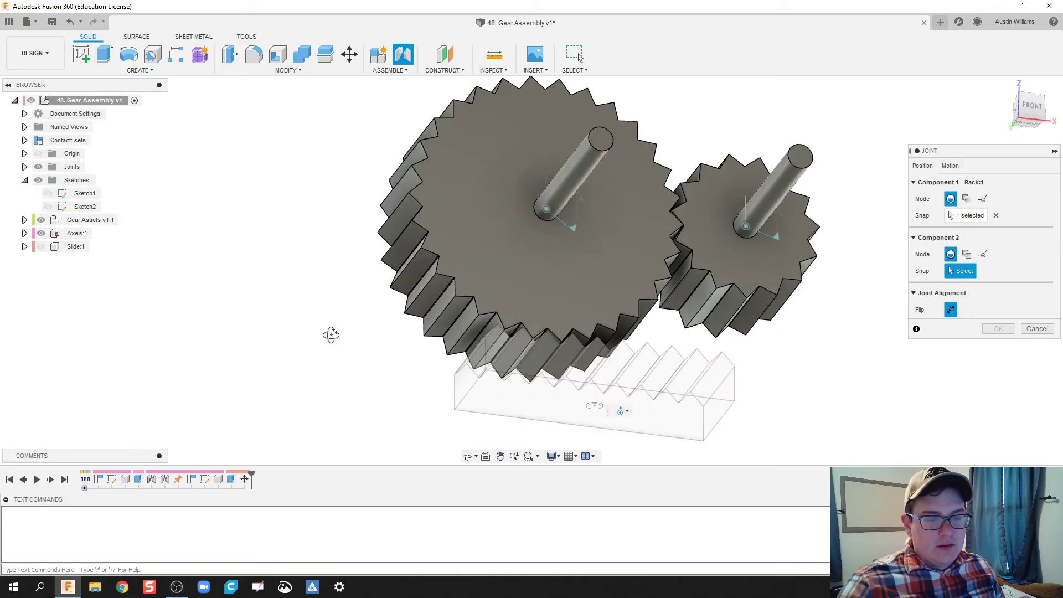
pyautogui.keyDown('shift'); pyautogui.moveTo(331, 334); pyautogui.dragTo(324, 260, button='middle'); pyautogui.keyUp('shift')
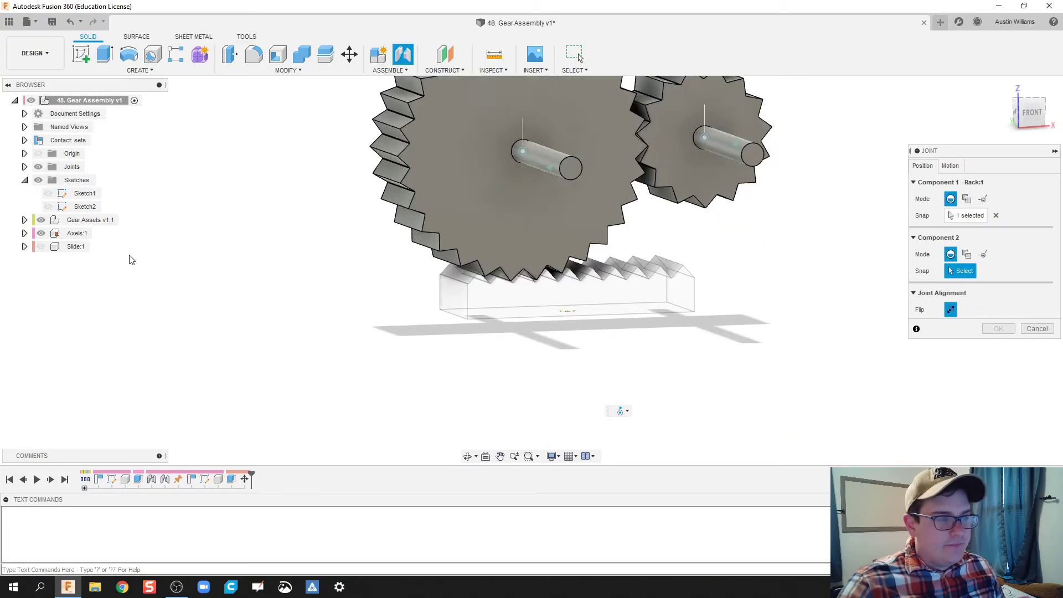
pyautogui.click(41, 246)
pyautogui.keyDown('shift'); pyautogui.moveTo(422, 299); pyautogui.dragTo(473, 301, button='middle'); pyautogui.keyUp('shift')
pyautogui.click(536, 296)
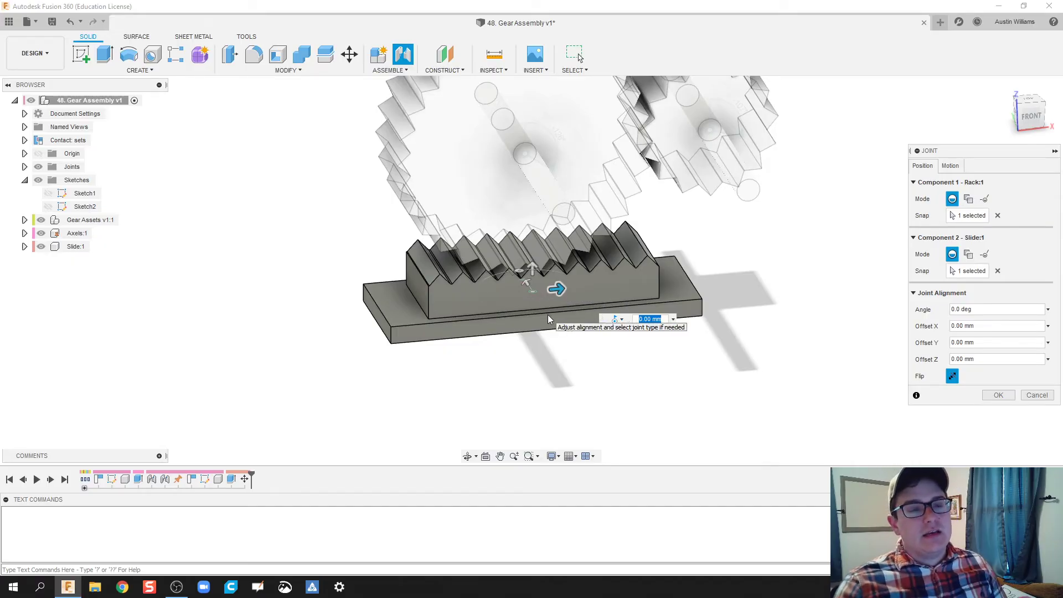
# Set the joint's motion type to Slider along the X axis and create it.
pyautogui.click(950, 166)
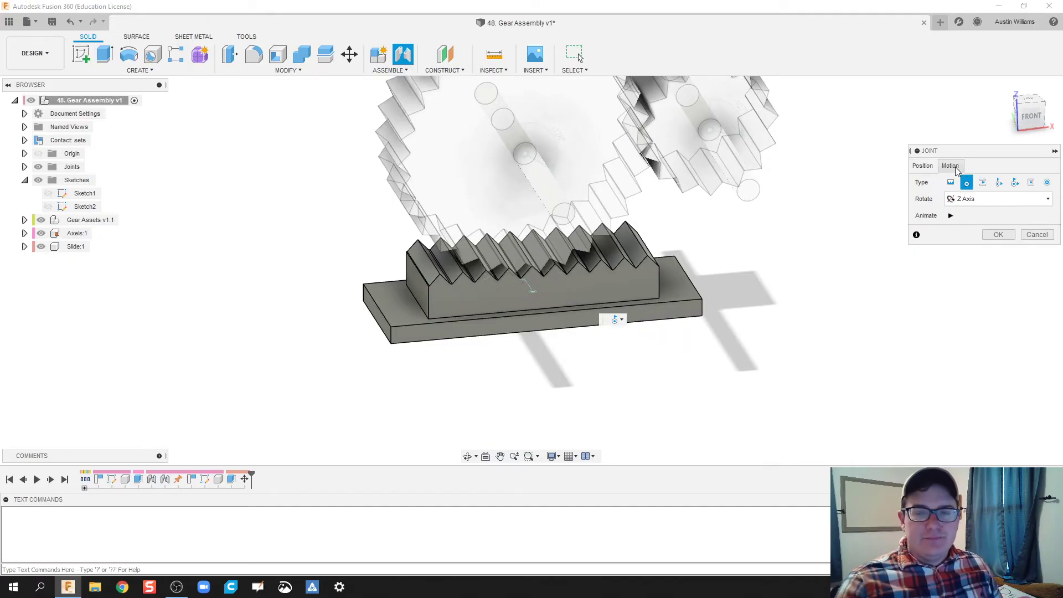
pyautogui.click(984, 184)
pyautogui.click(976, 200)
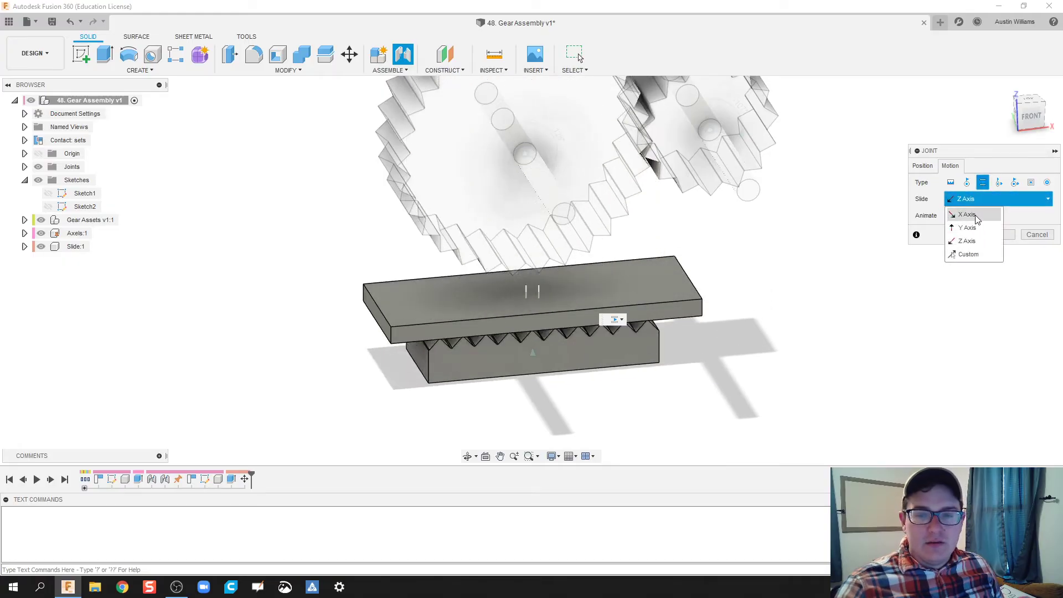
pyautogui.click(976, 216)
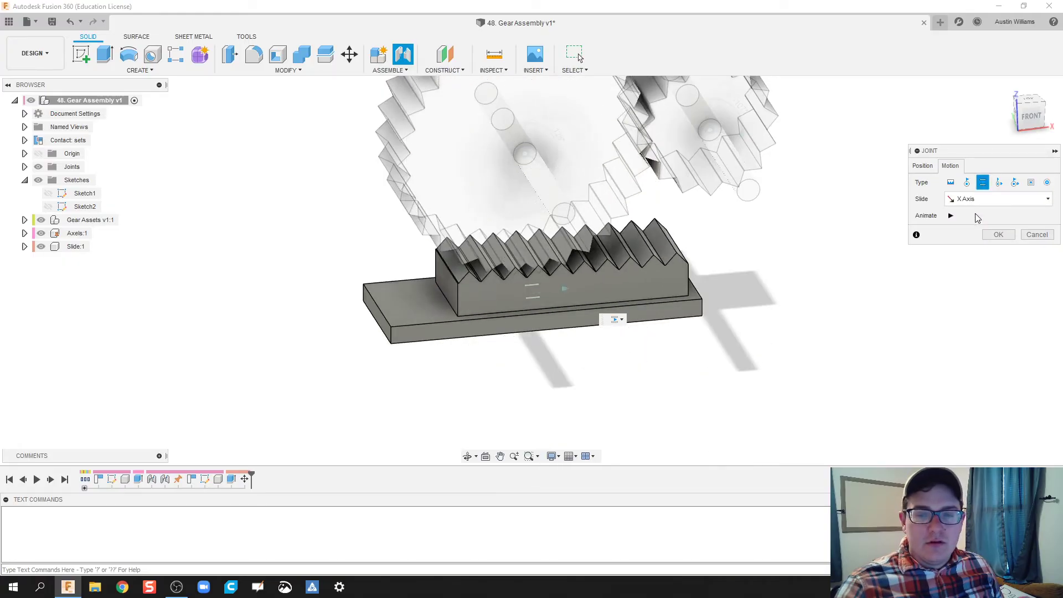
pyautogui.click(1003, 235)
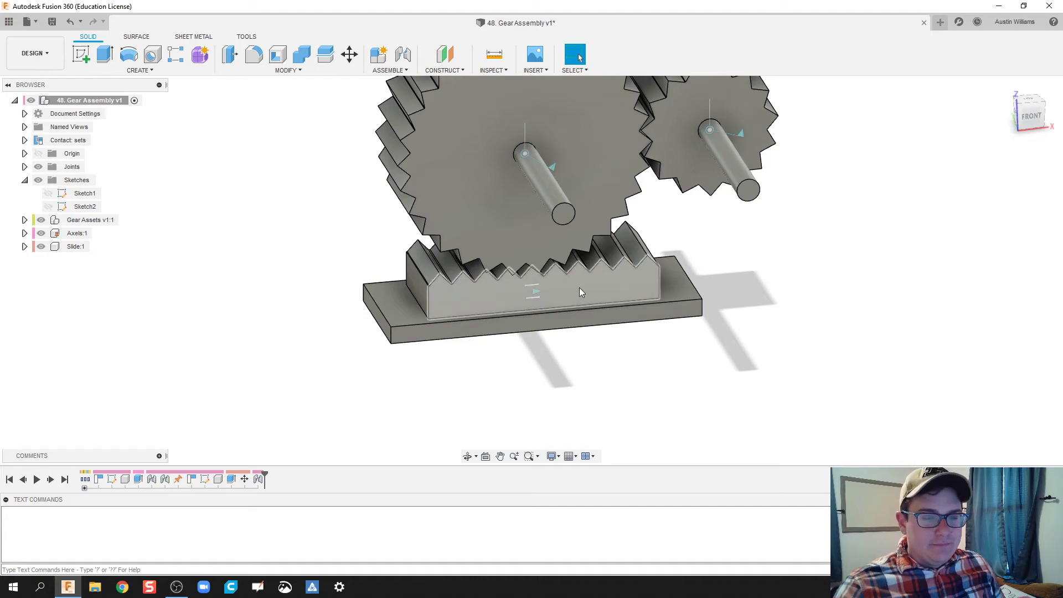
# Drag the rack along its slider joint, then start and cancel a move of the base plate.
pyautogui.moveTo(576, 292); pyautogui.dragTo(723, 282)
pyautogui.keyDown('shift'); pyautogui.moveTo(723, 282); pyautogui.dragTo(692, 269, button='middle'); pyautogui.keyUp('shift')
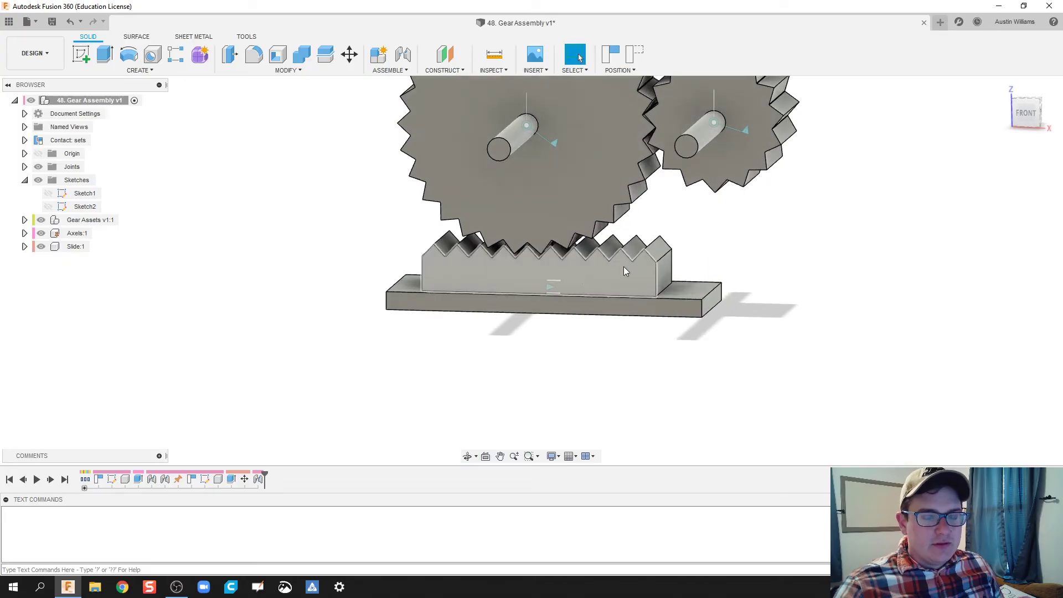
pyautogui.press('m')
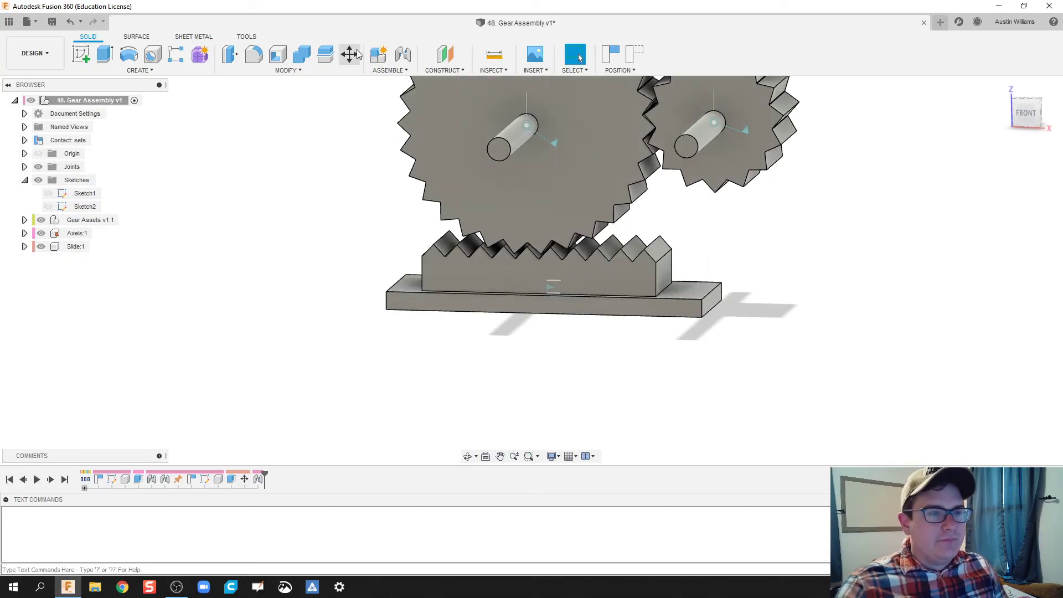
pyautogui.click(693, 301)
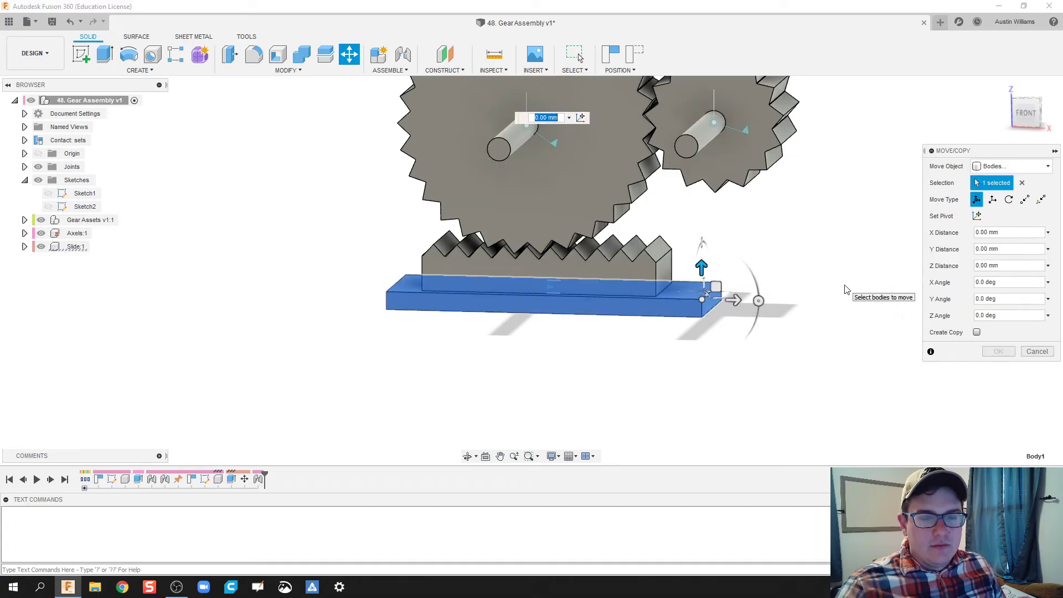
pyautogui.keyDown('shift'); pyautogui.moveTo(847, 289); pyautogui.dragTo(823, 330, button='middle'); pyautogui.keyUp('shift')
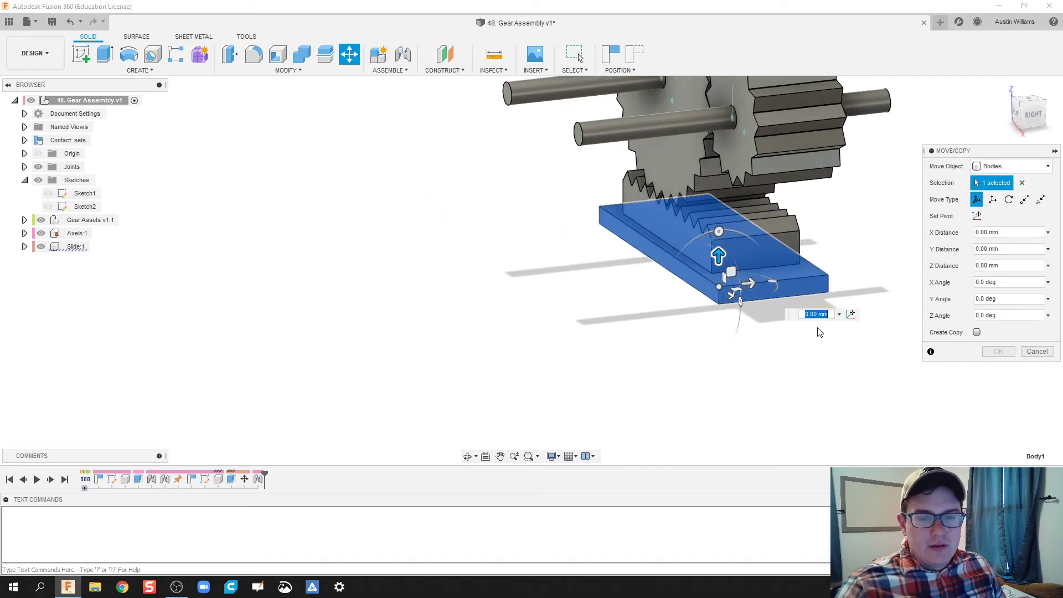
pyautogui.press('Escape')
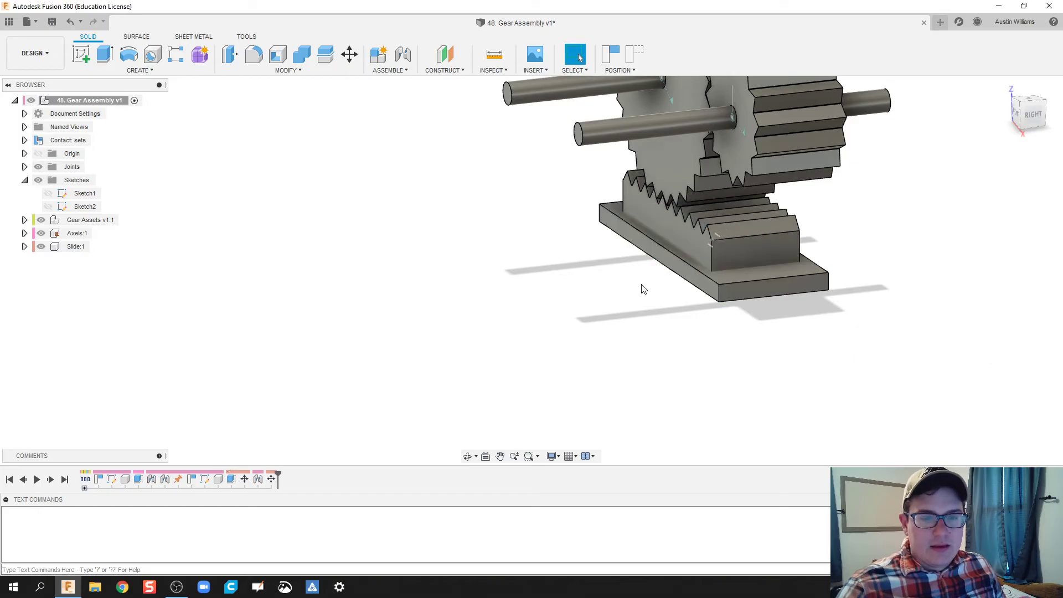
pyautogui.keyDown('shift'); pyautogui.moveTo(644, 289); pyautogui.dragTo(576, 241, button='middle'); pyautogui.keyUp('shift')
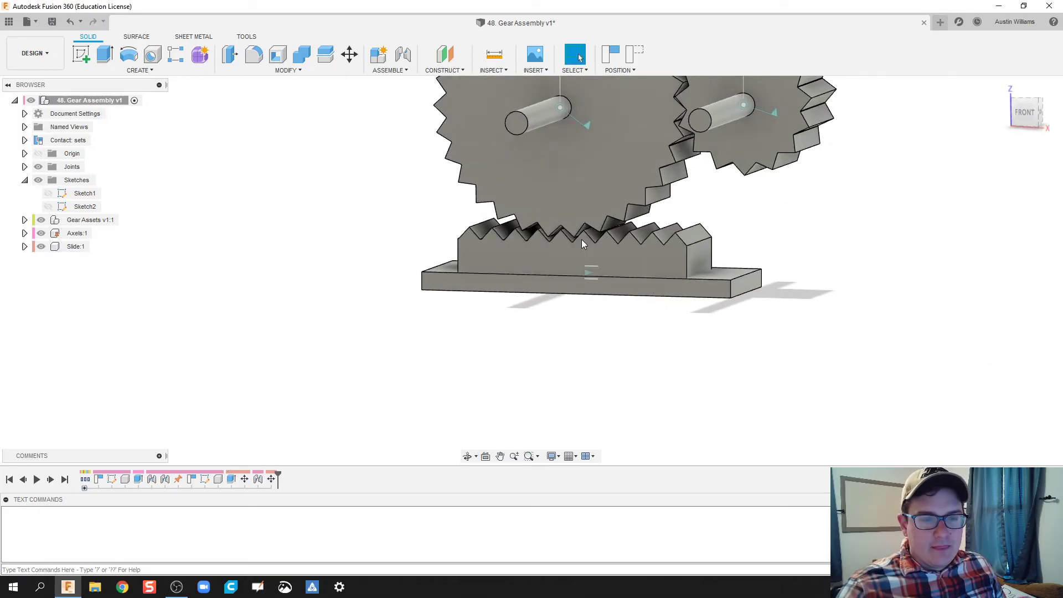
pyautogui.keyDown('shift'); pyautogui.moveTo(527, 321); pyautogui.dragTo(550, 314, button='middle'); pyautogui.keyUp('shift')
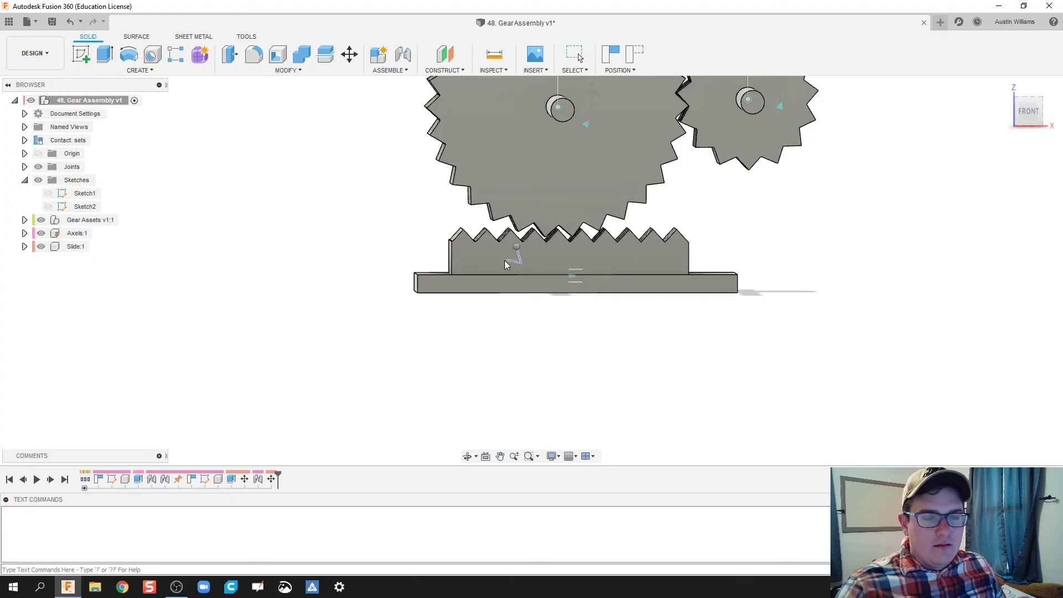
pyautogui.moveTo(481, 260); pyautogui.dragTo(482, 261)
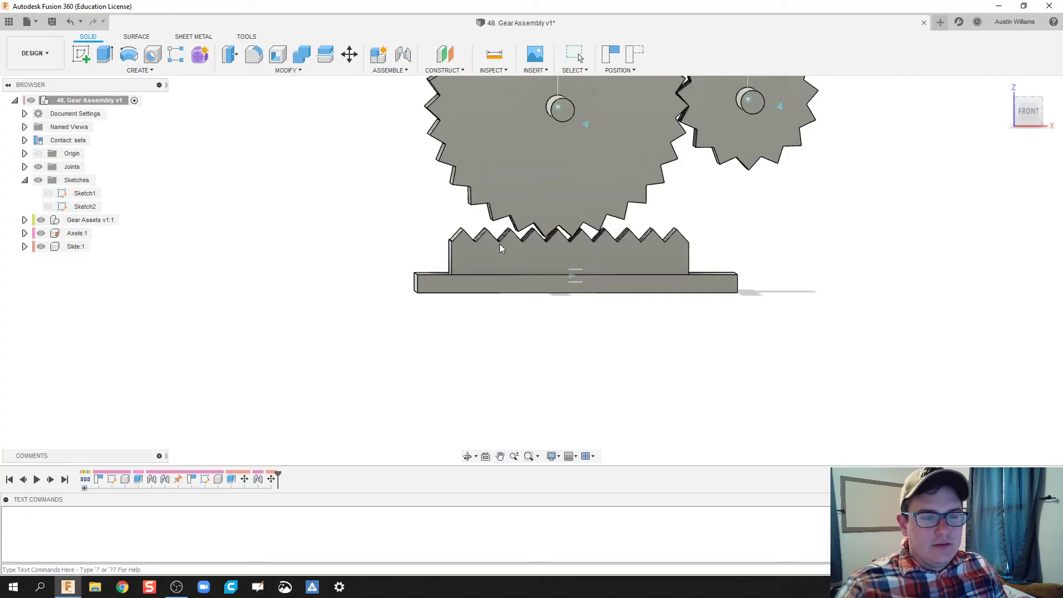
# Move the rack up 1 mm in Y, then slide it so both gears rotate.
pyautogui.rightClick(498, 250)
pyautogui.press('Escape')
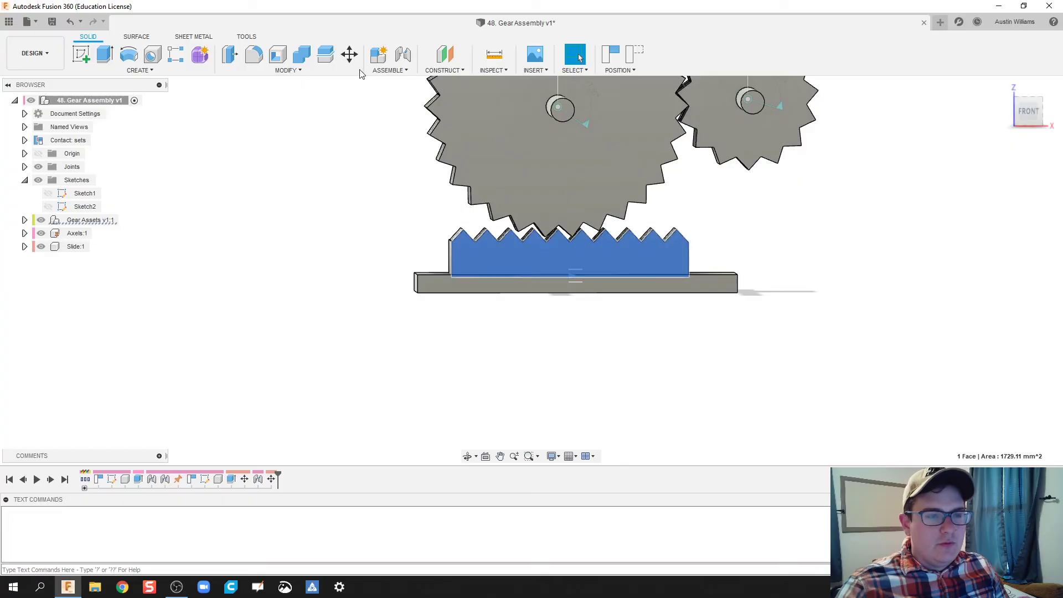
pyautogui.press('Escape')
pyautogui.click(350, 55)
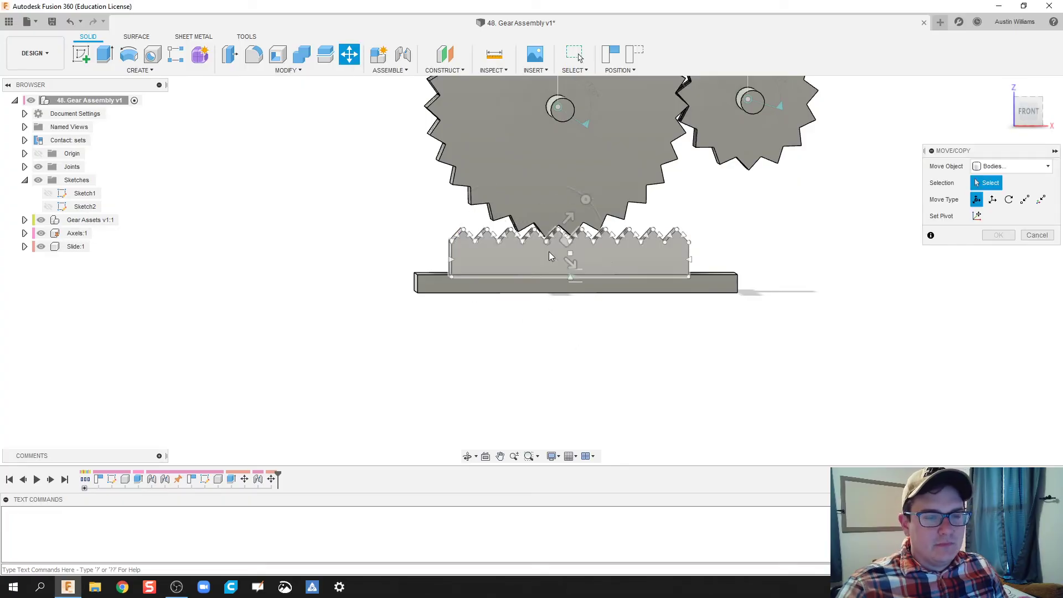
pyautogui.click(549, 252)
pyautogui.press('Escape')
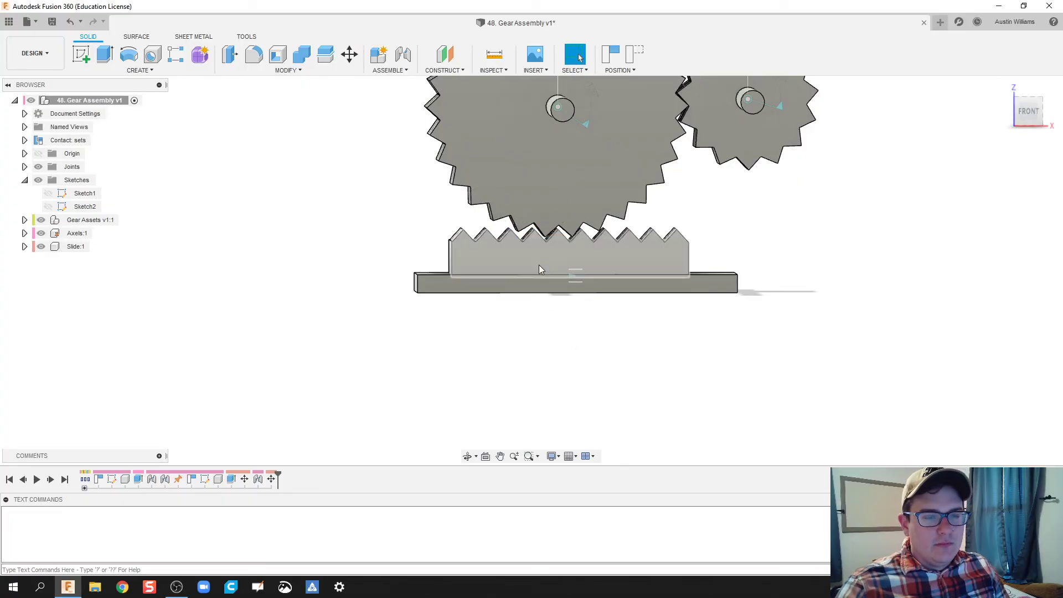
pyautogui.click(351, 53)
pyautogui.click(570, 254)
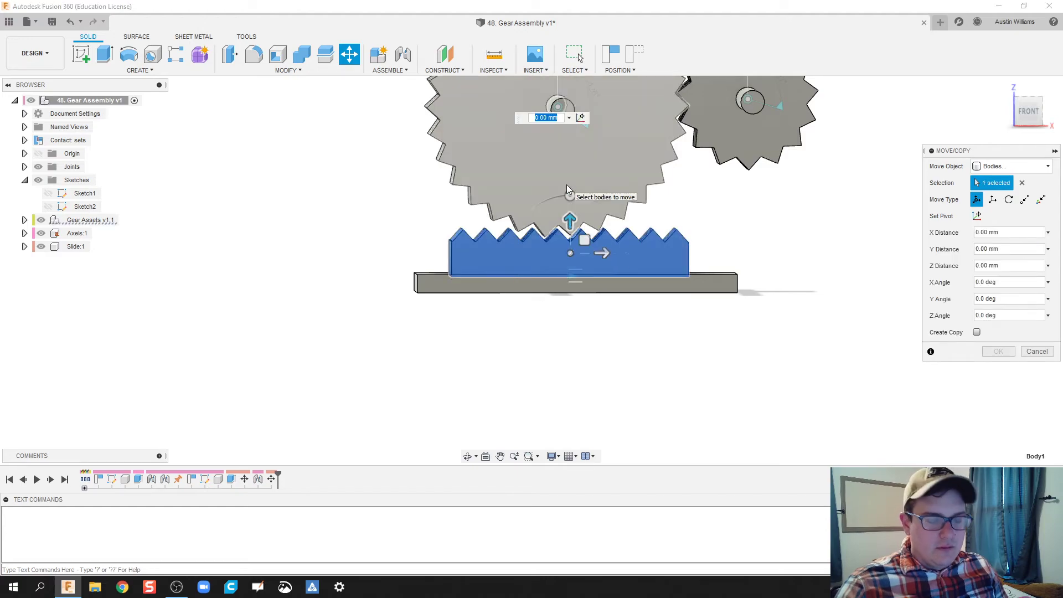
pyautogui.write('1')
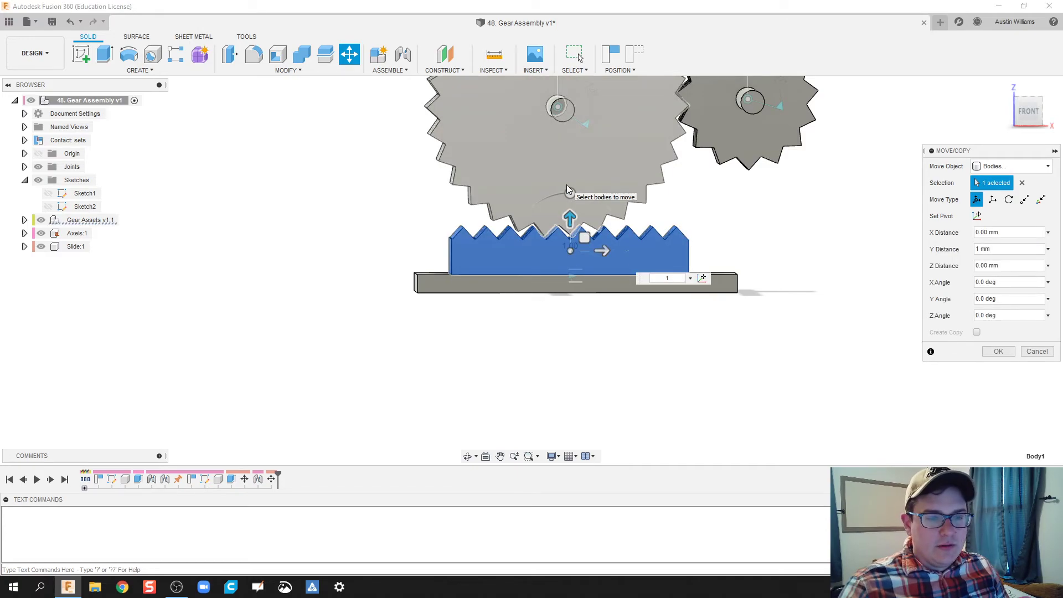
pyautogui.press('Return')
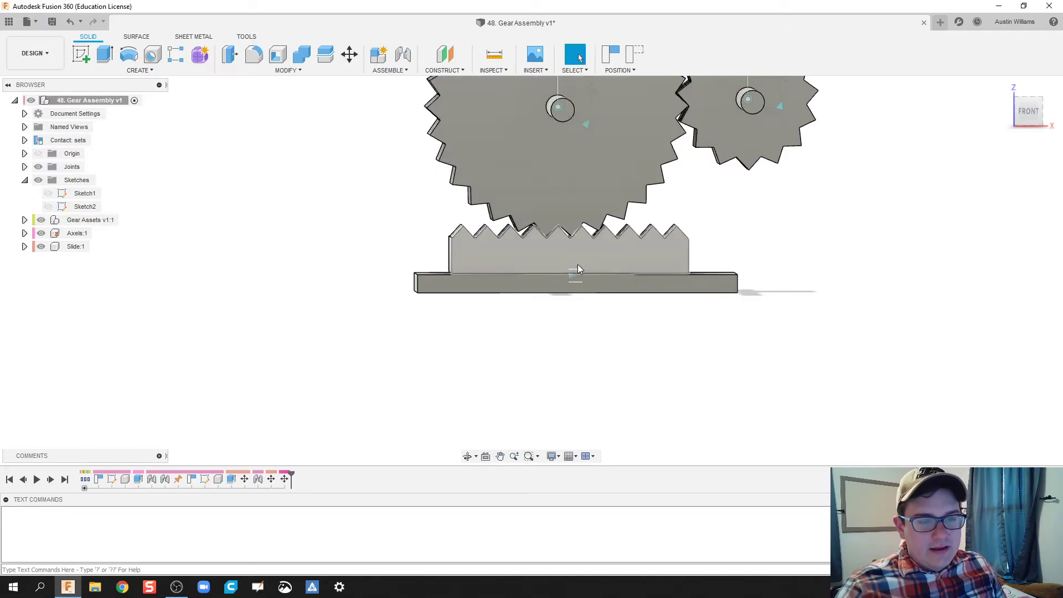
pyautogui.moveTo(594, 260)
pyautogui.mouseDown()
pyautogui.moveTo(624, 261)
pyautogui.moveTo(576, 262)
pyautogui.mouseUp()
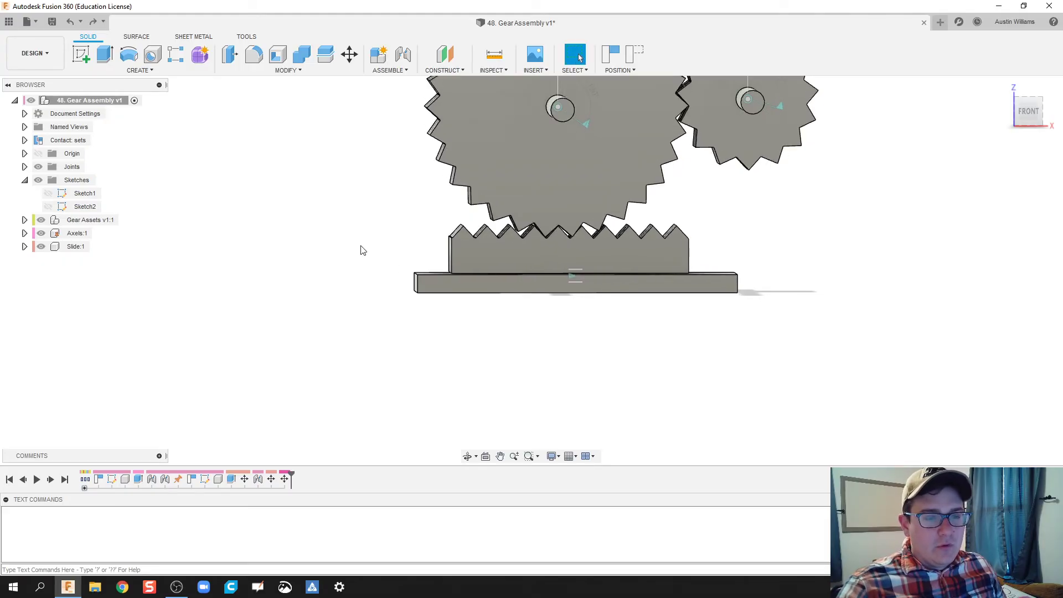
pyautogui.keyDown('shift'); pyautogui.moveTo(363, 250); pyautogui.dragTo(236, 285, button='middle'); pyautogui.keyUp('shift')
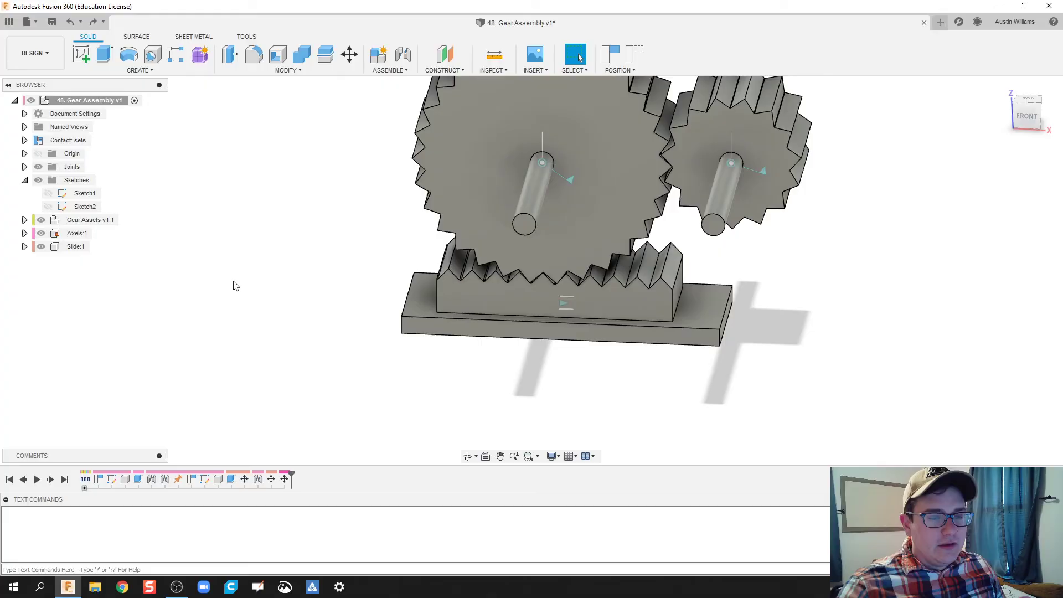
pyautogui.rightClick(56, 246)
pyautogui.click(130, 23)
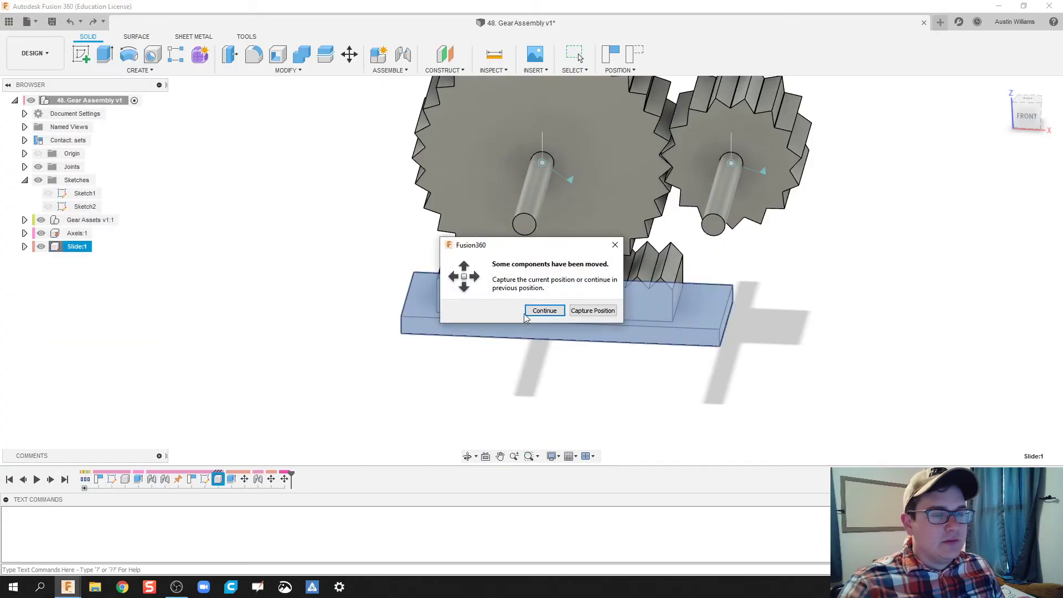
pyautogui.click(592, 310)
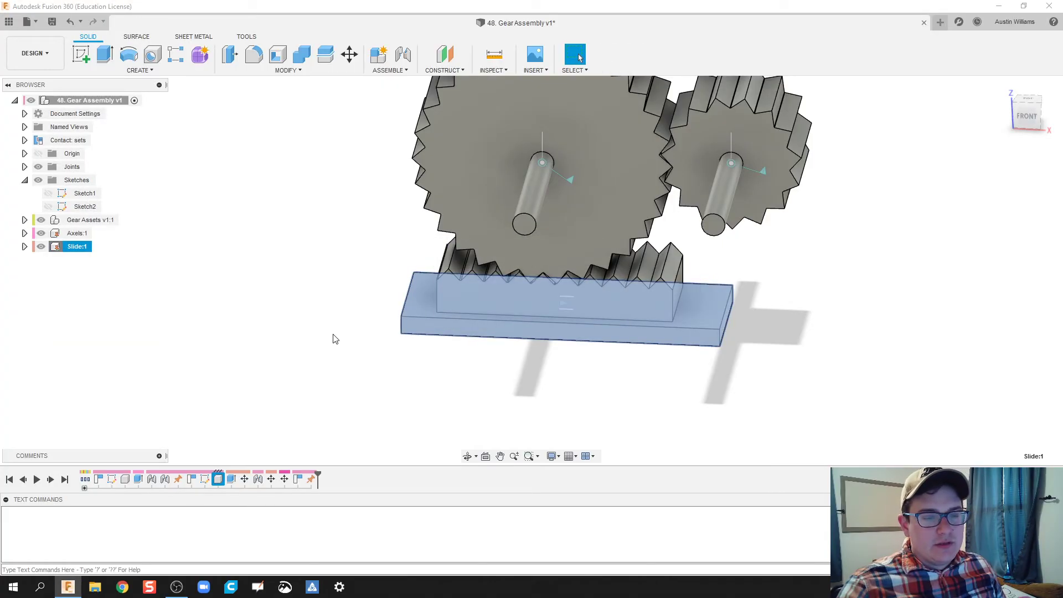
pyautogui.keyDown('shift'); pyautogui.moveTo(332, 336); pyautogui.dragTo(339, 311, button='middle'); pyautogui.keyUp('shift')
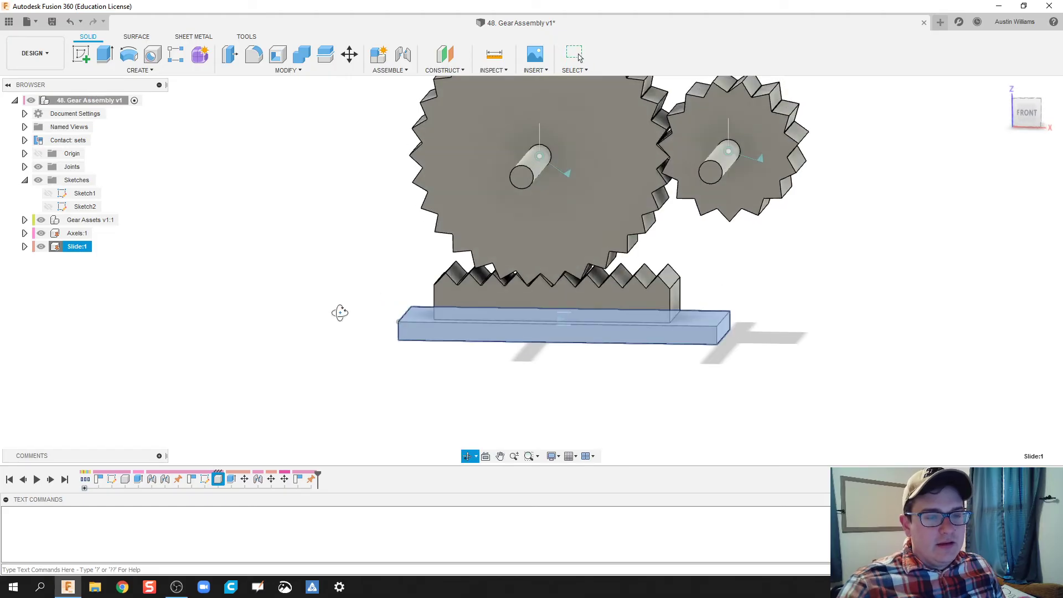
pyautogui.click(567, 178)
pyautogui.rightClick(567, 178)
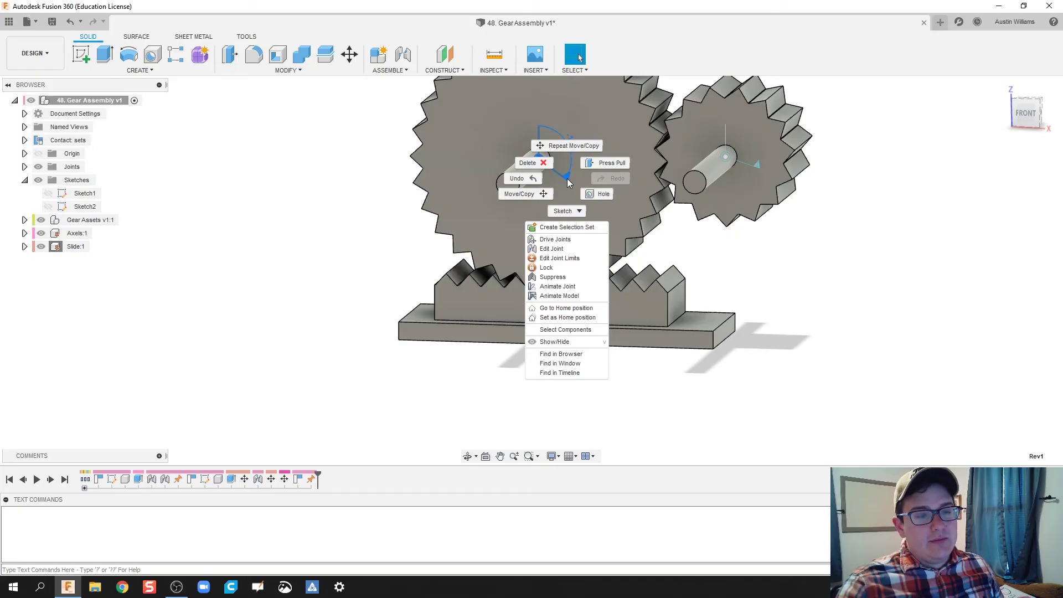
pyautogui.click(560, 295)
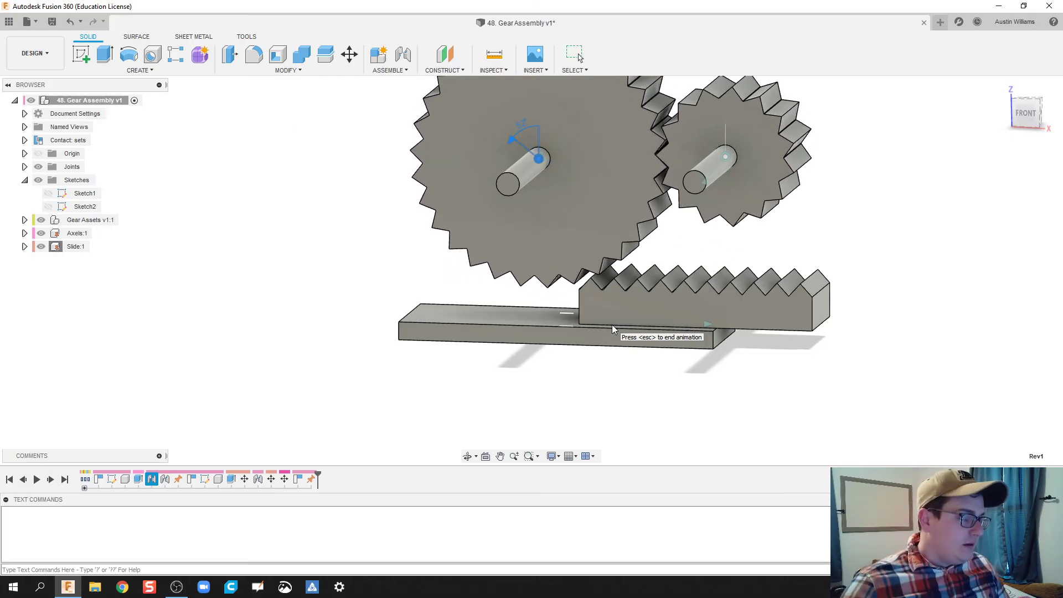
pyautogui.press('Escape')
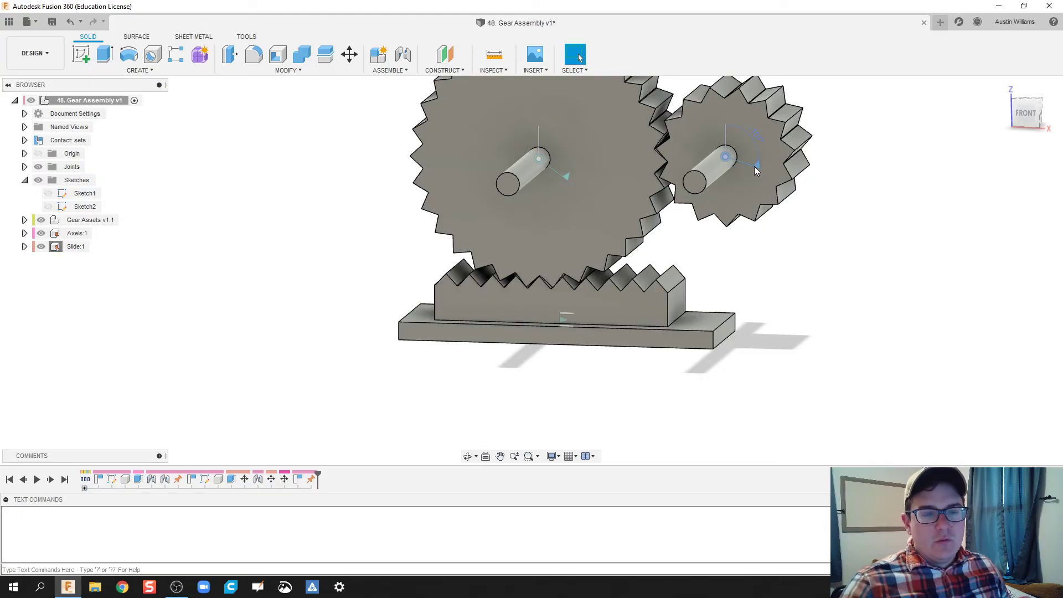
# Enable minimum and maximum limits on the large gear's joint, set to -30 and 30 degrees.
pyautogui.rightClick(567, 177)
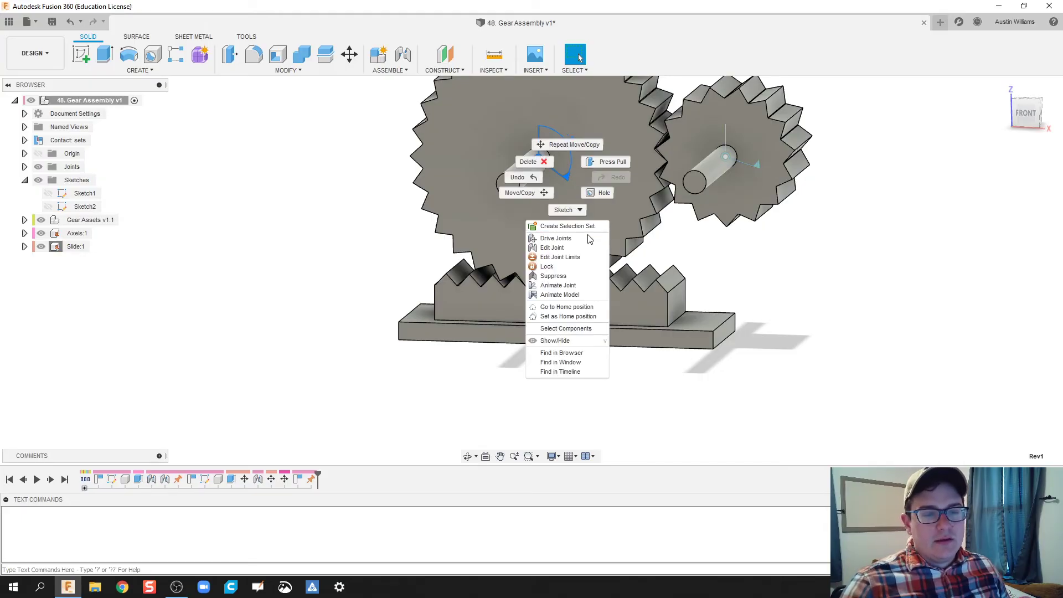
pyautogui.click(581, 257)
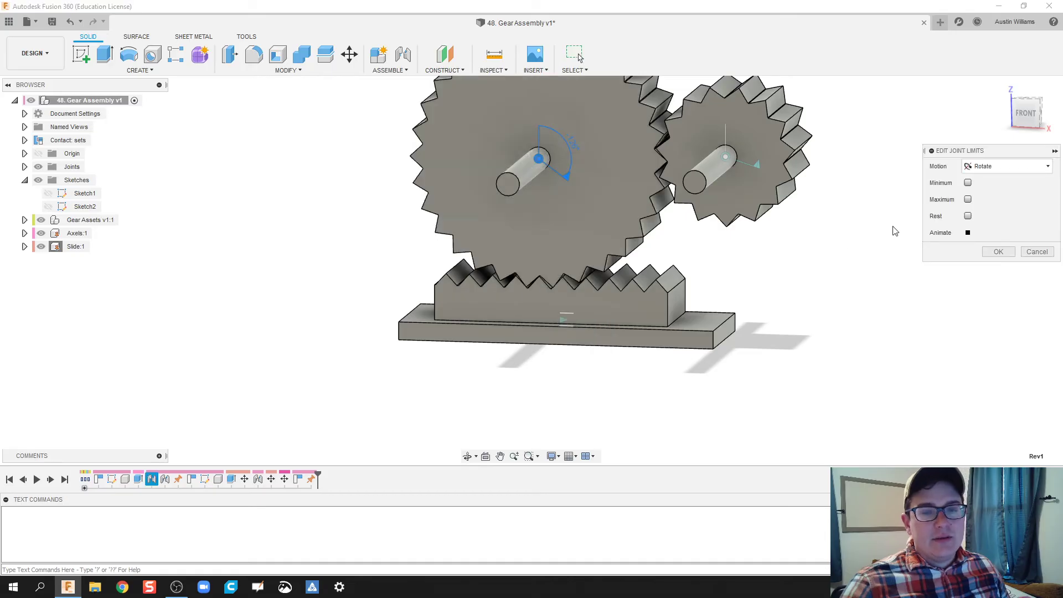
pyautogui.click(968, 183)
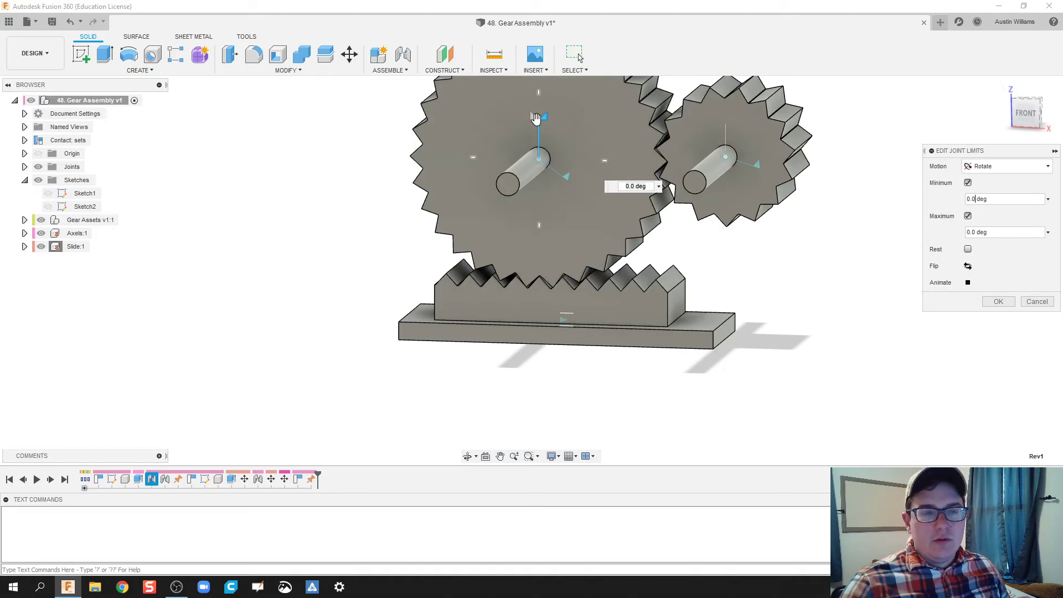
pyautogui.moveTo(535, 117); pyautogui.dragTo(516, 121)
pyautogui.moveTo(515, 120); pyautogui.dragTo(569, 124)
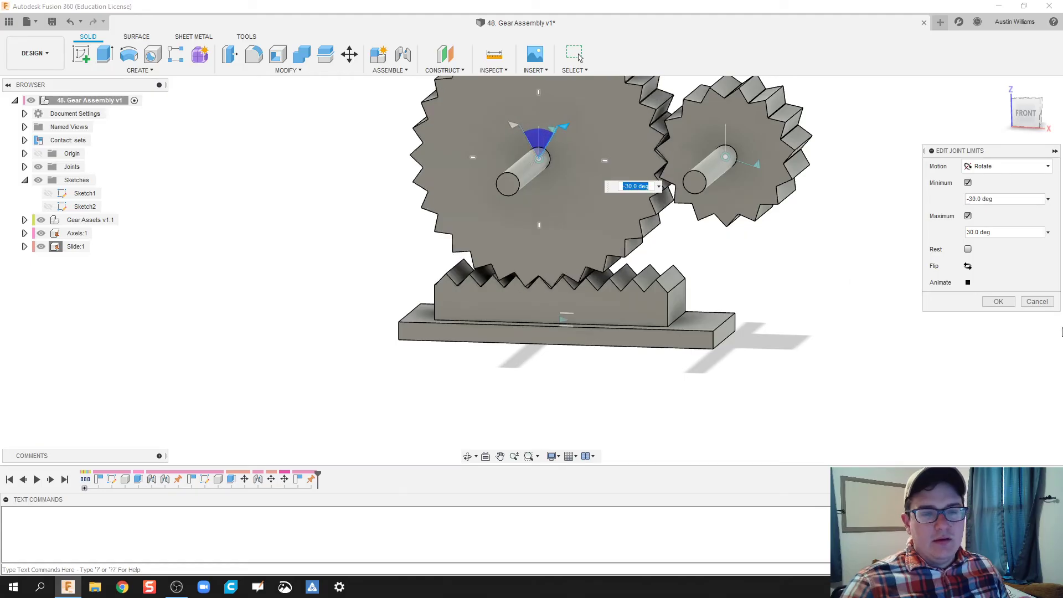
pyautogui.click(999, 302)
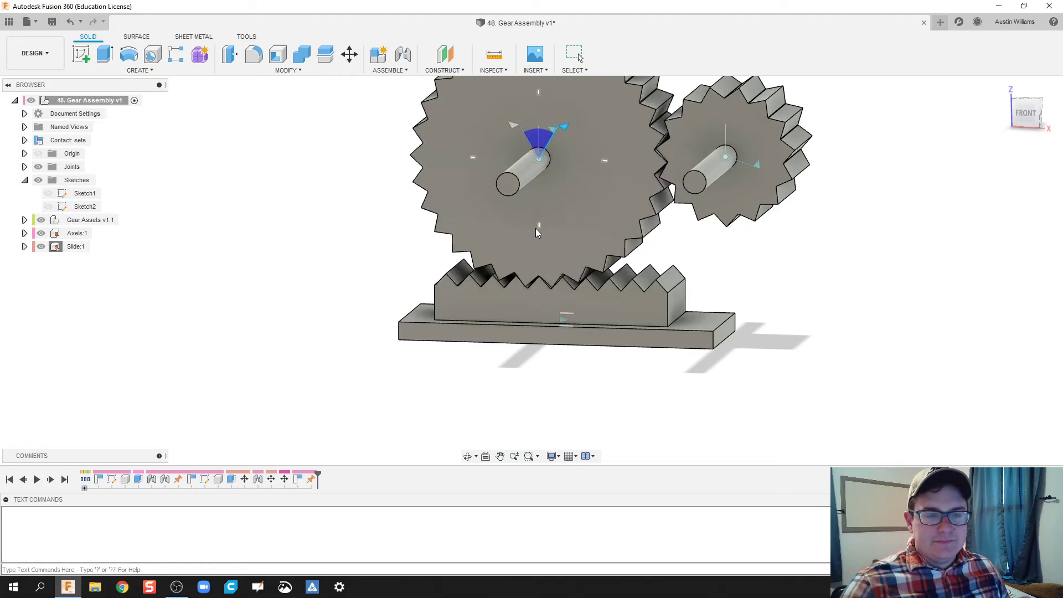
# Animate the model to test the -30 to 30 degree limits, then stop.
pyautogui.rightClick(557, 129)
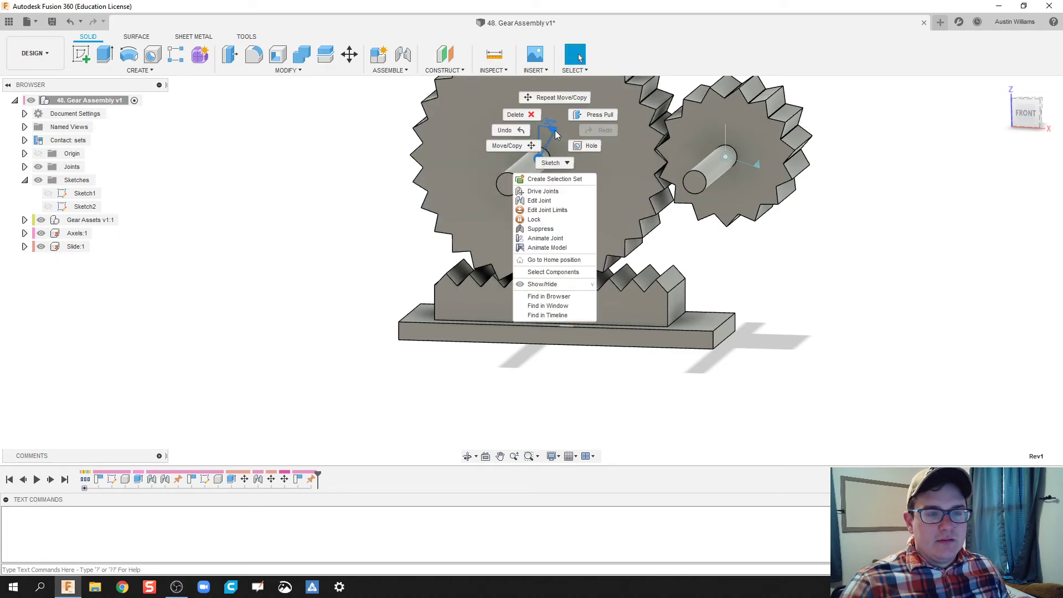
pyautogui.click(566, 248)
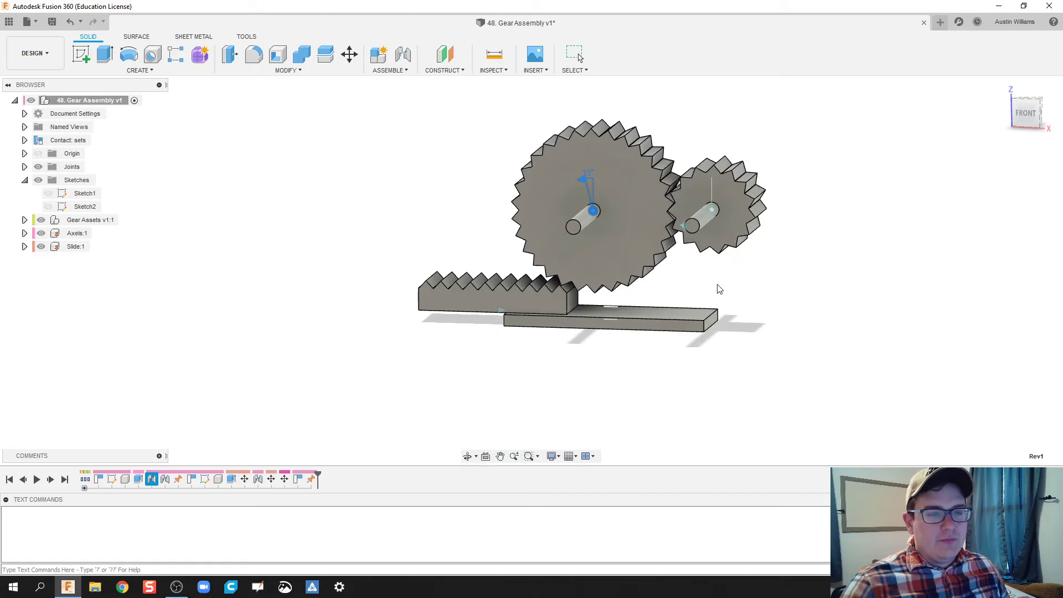
pyautogui.press('Escape')
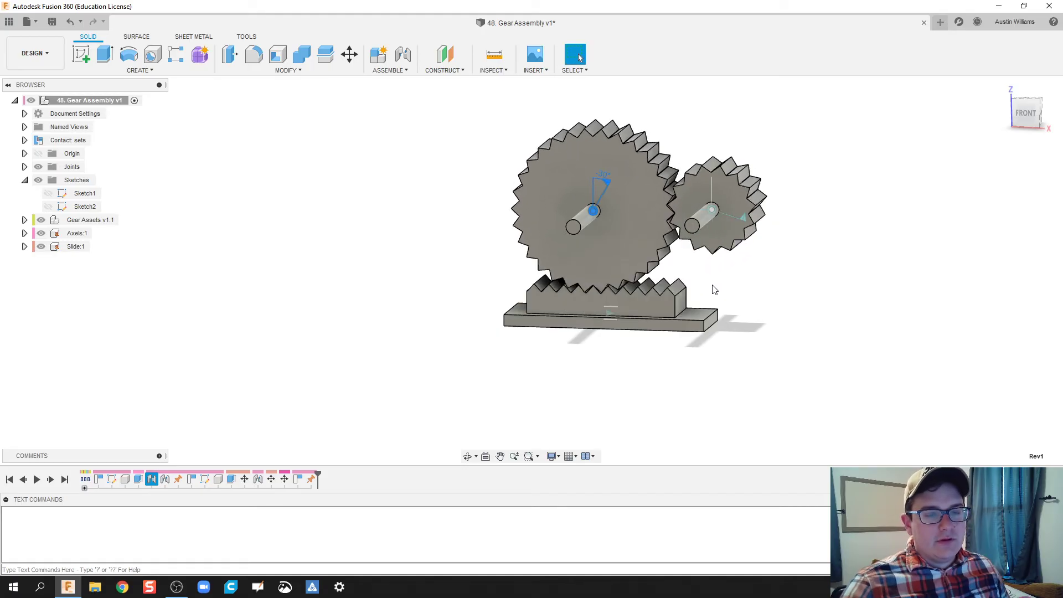
# Change the large gear joint's limits to -20 and 20 degrees.
pyautogui.rightClick(607, 184)
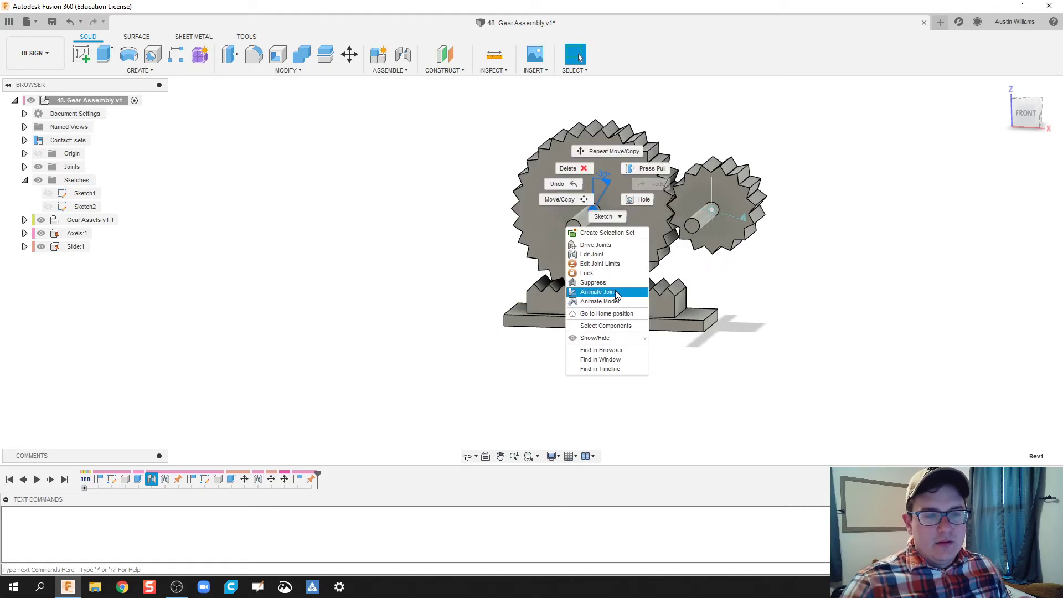
pyautogui.click(600, 264)
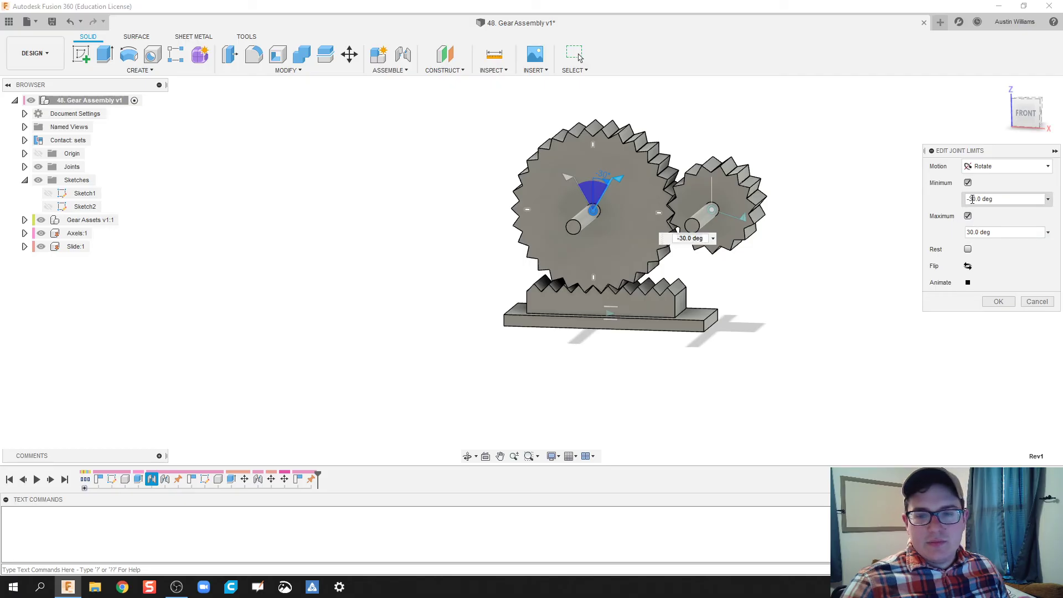
pyautogui.write('2')
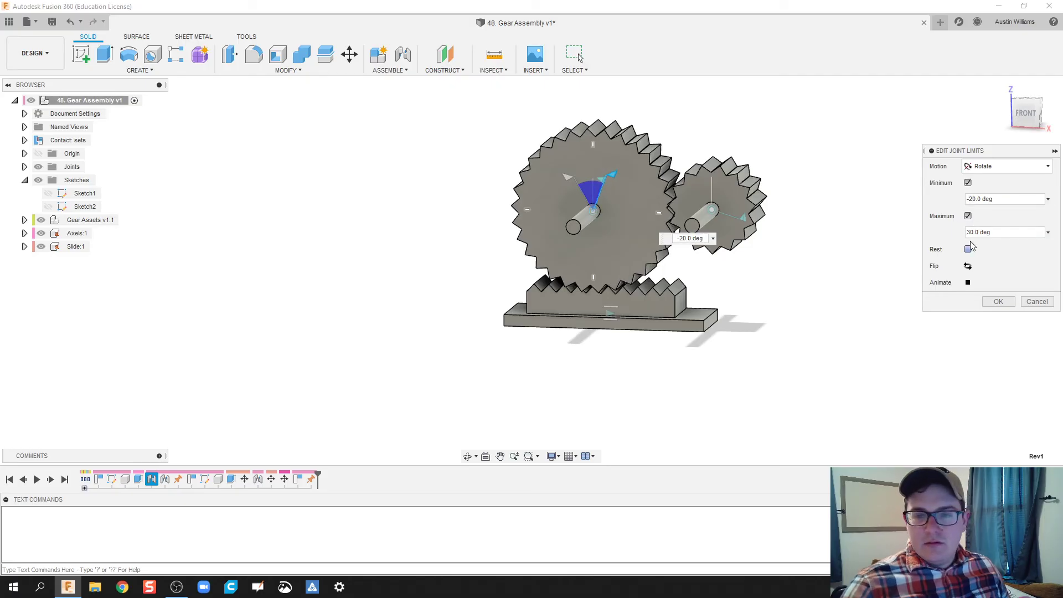
pyautogui.click(970, 232)
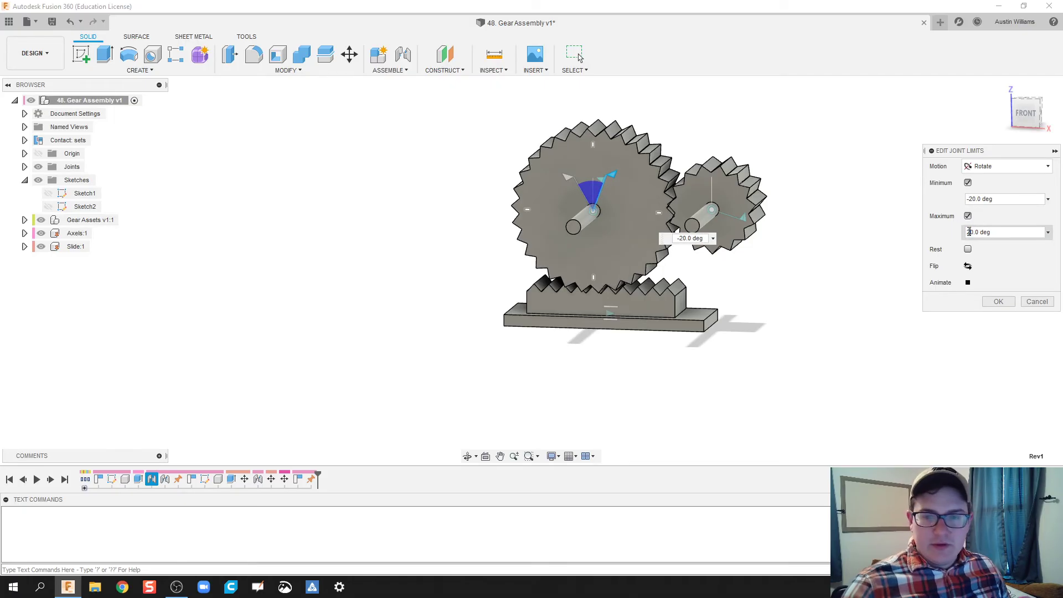
pyautogui.write('2')
pyautogui.click(999, 302)
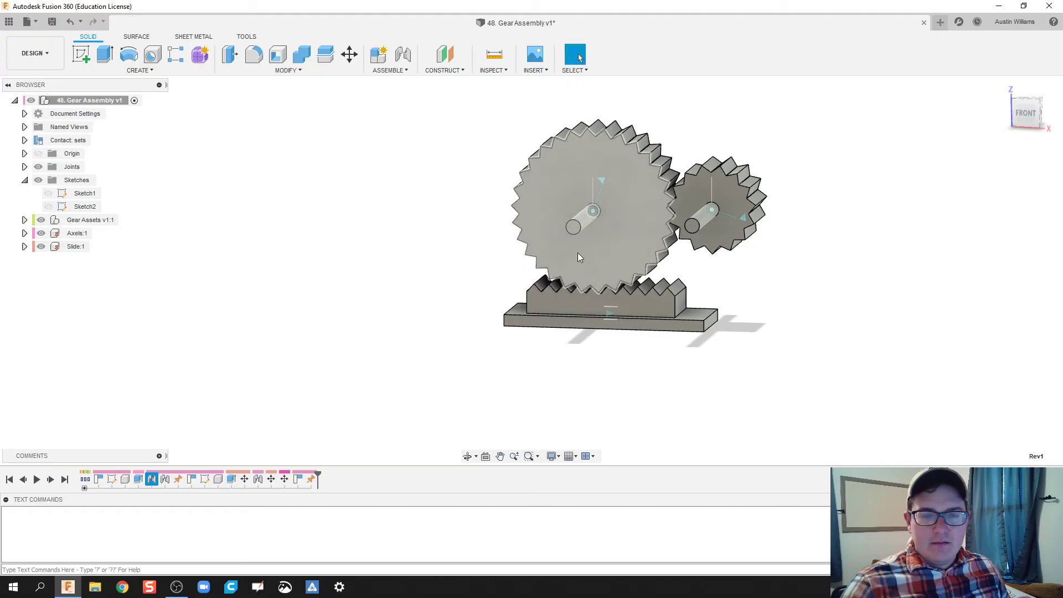
# Return the gears and rack to home position and stop the animation.
pyautogui.rightClick(603, 179)
pyautogui.click(620, 310)
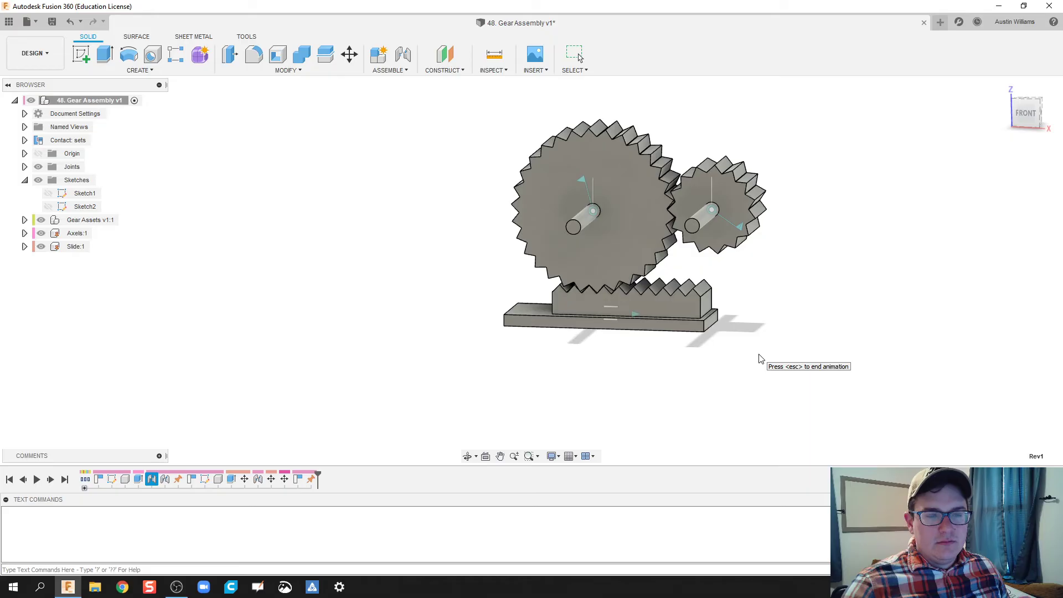
pyautogui.press('Escape')
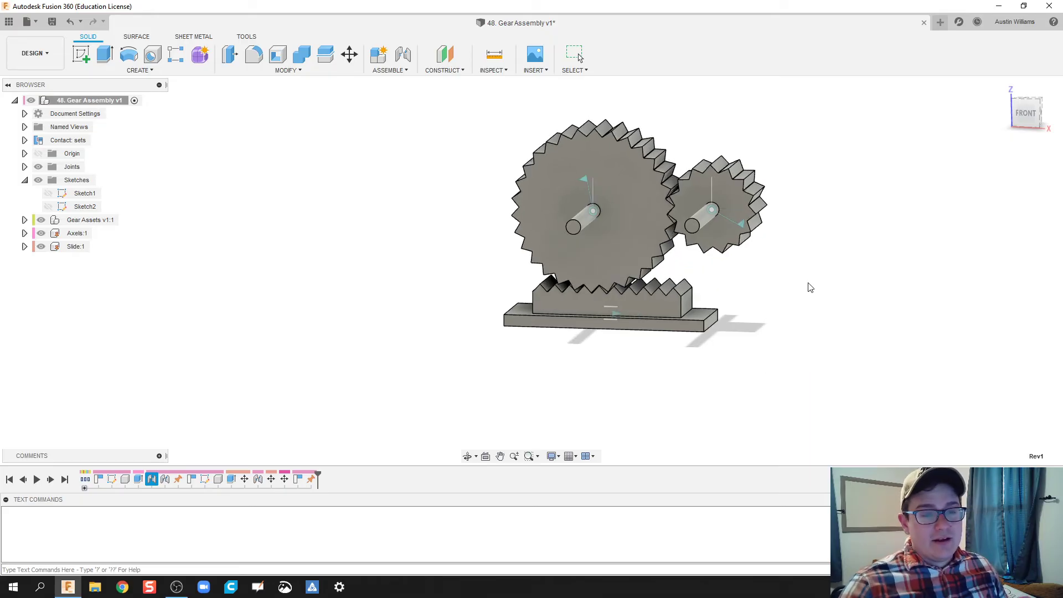
pyautogui.keyDown('shift'); pyautogui.moveTo(810, 287); pyautogui.dragTo(697, 323, button='middle'); pyautogui.keyUp('shift')
pyautogui.press('Escape')
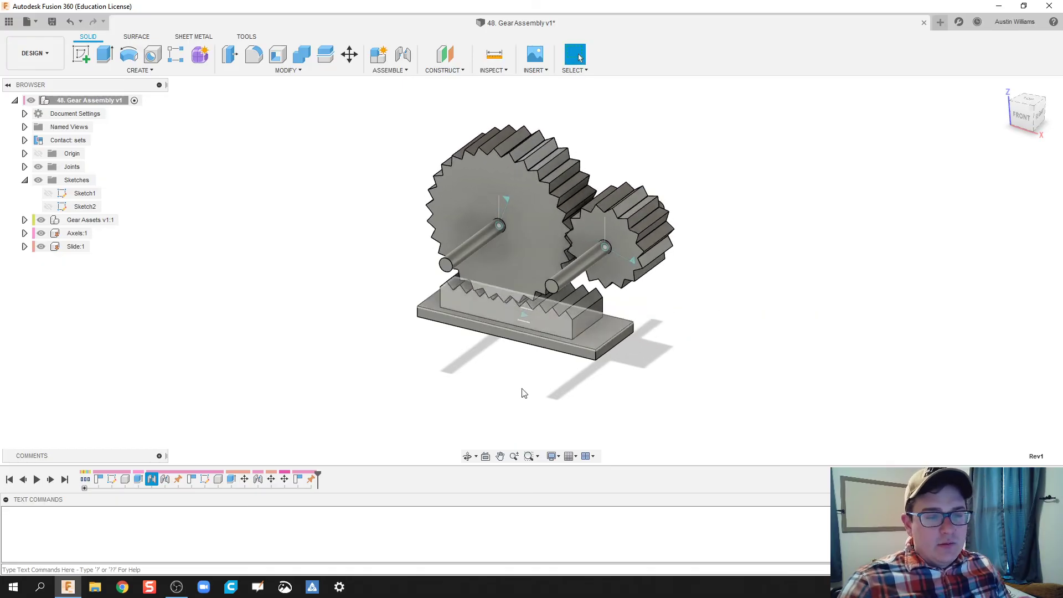
pyautogui.keyDown('shift'); pyautogui.moveTo(522, 394); pyautogui.dragTo(524, 370, button='middle'); pyautogui.keyUp('shift')
pyautogui.press('Escape')
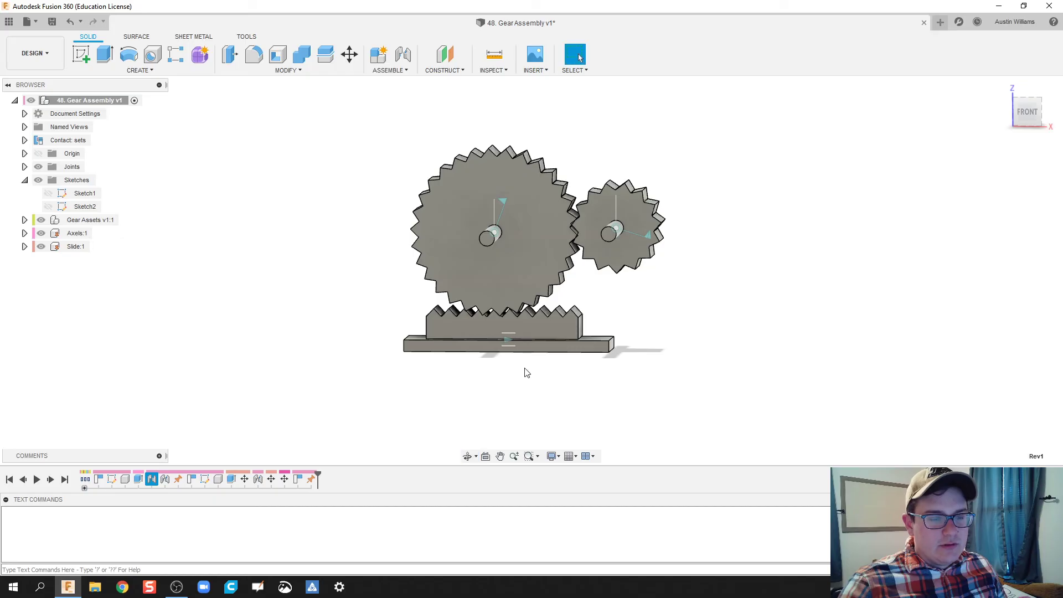
pyautogui.scroll(3, 526, 368)
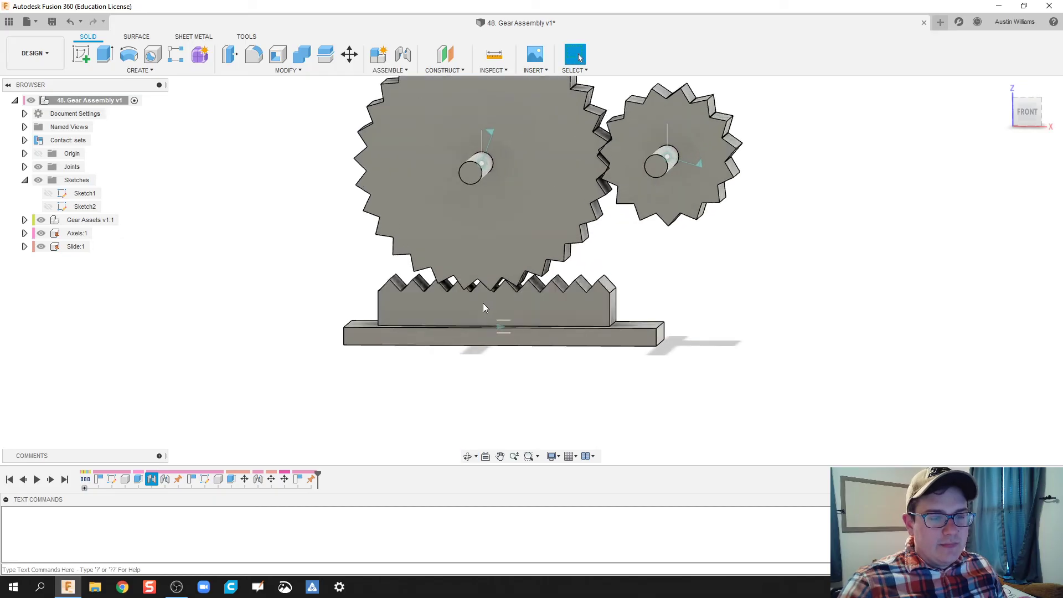
pyautogui.moveTo(492, 262); pyautogui.dragTo(542, 272)
pyautogui.scroll(5, 487, 310)
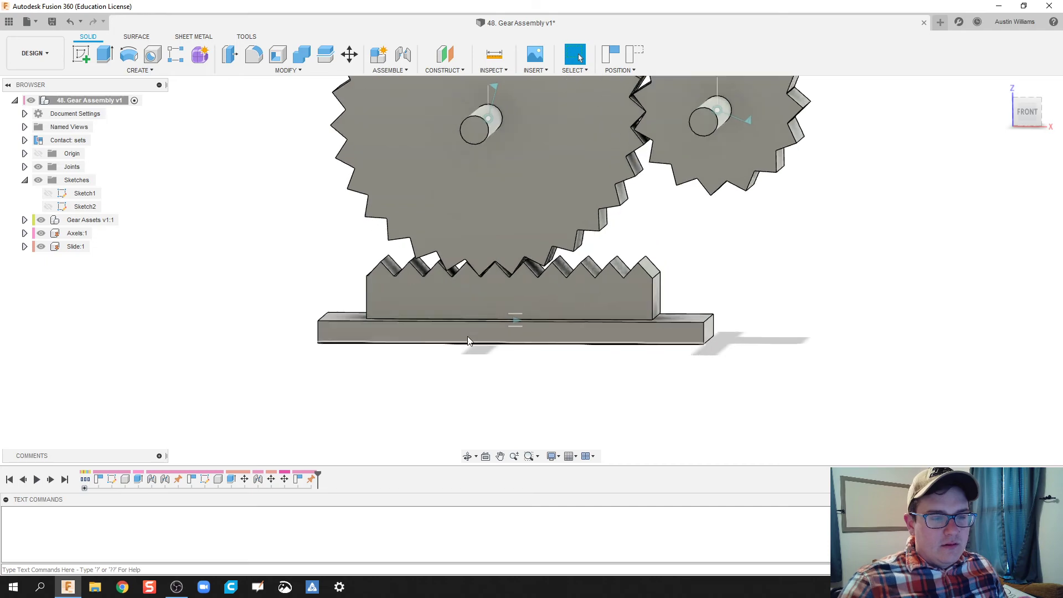
pyautogui.keyDown('shift'); pyautogui.moveTo(483, 301); pyautogui.dragTo(329, 464, button='middle'); pyautogui.keyUp('shift')
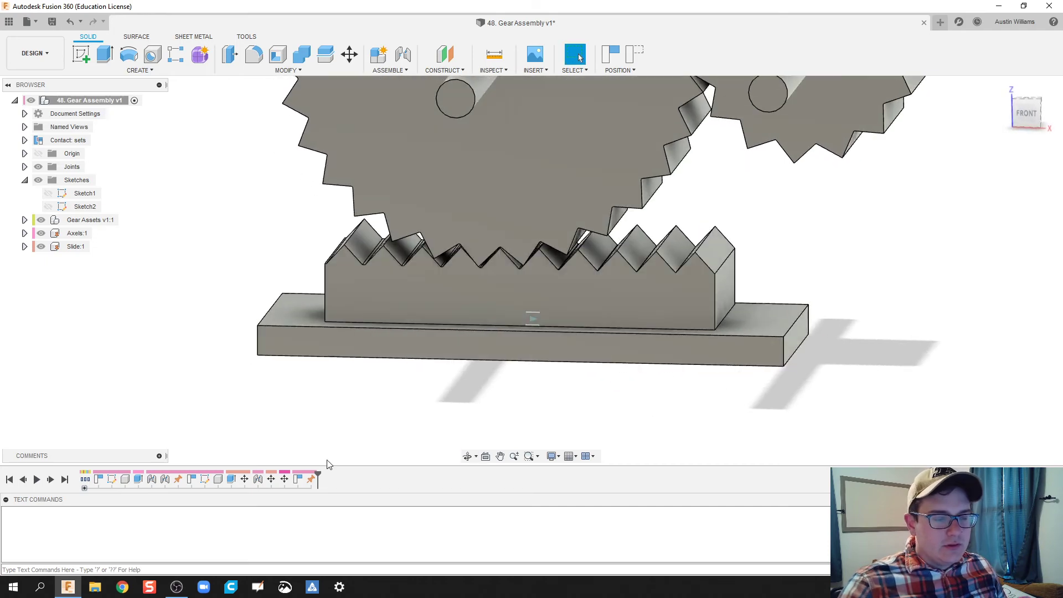
# Review the rack and base move features in the timeline, then undo the last two steps.
pyautogui.doubleClick(285, 480)
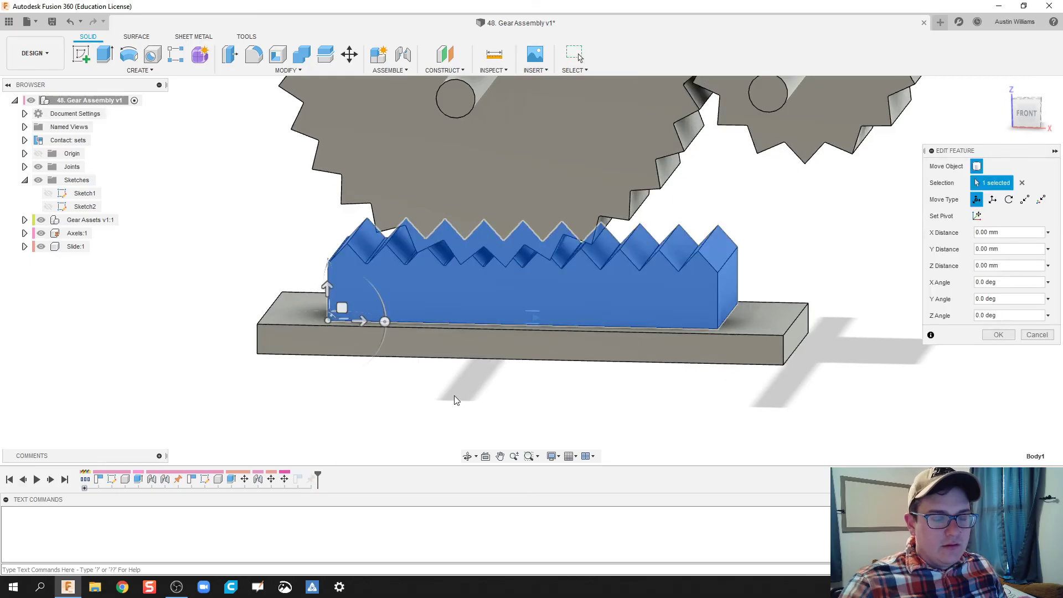
pyautogui.press('Escape')
pyautogui.doubleClick(272, 480)
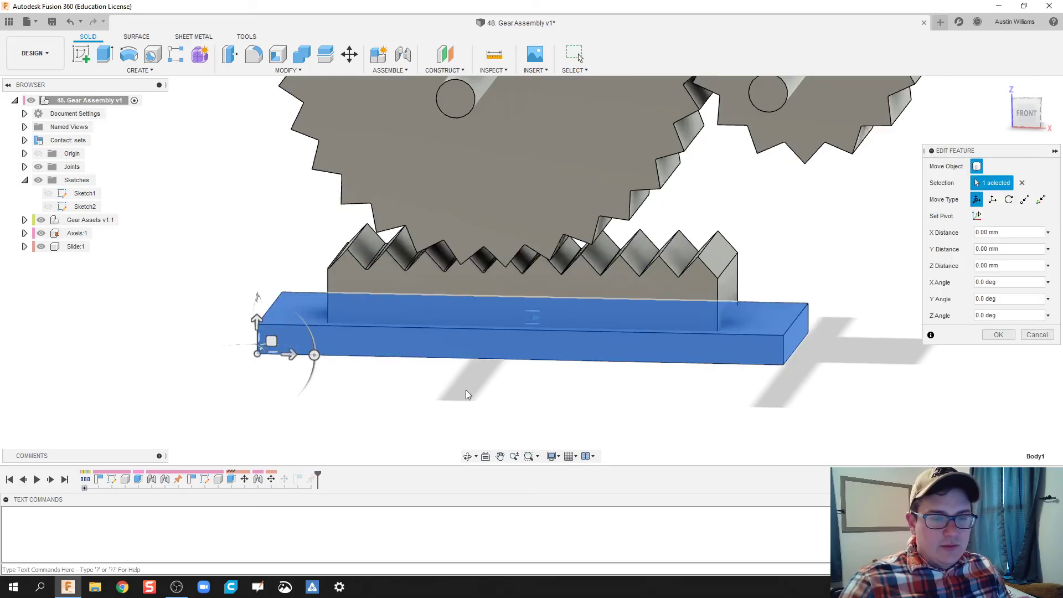
pyautogui.press('Escape')
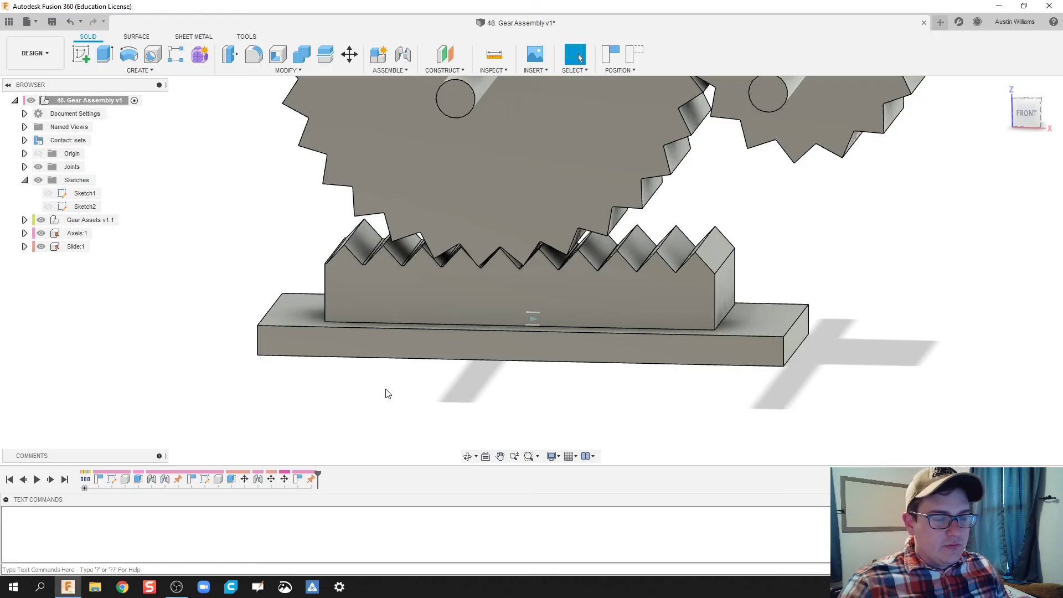
pyautogui.hotkey('ctrl', 'z')
pyautogui.hotkey('ctrl', 'z')
pyautogui.hotkey('ctrl', 'z')
pyautogui.hotkey('ctrl', 'z')
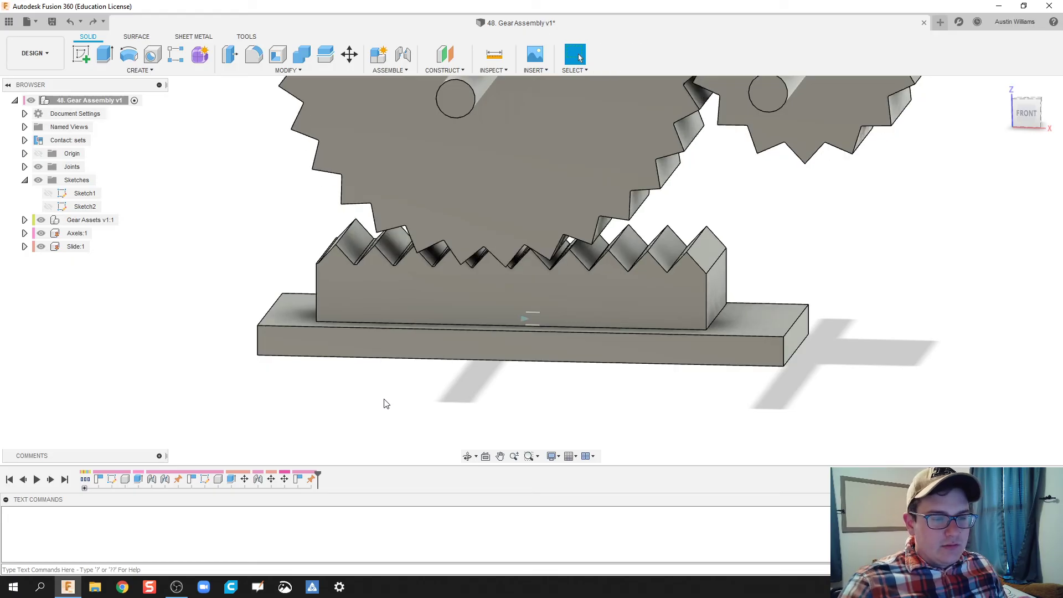
pyautogui.hotkey('ctrl', 'z')
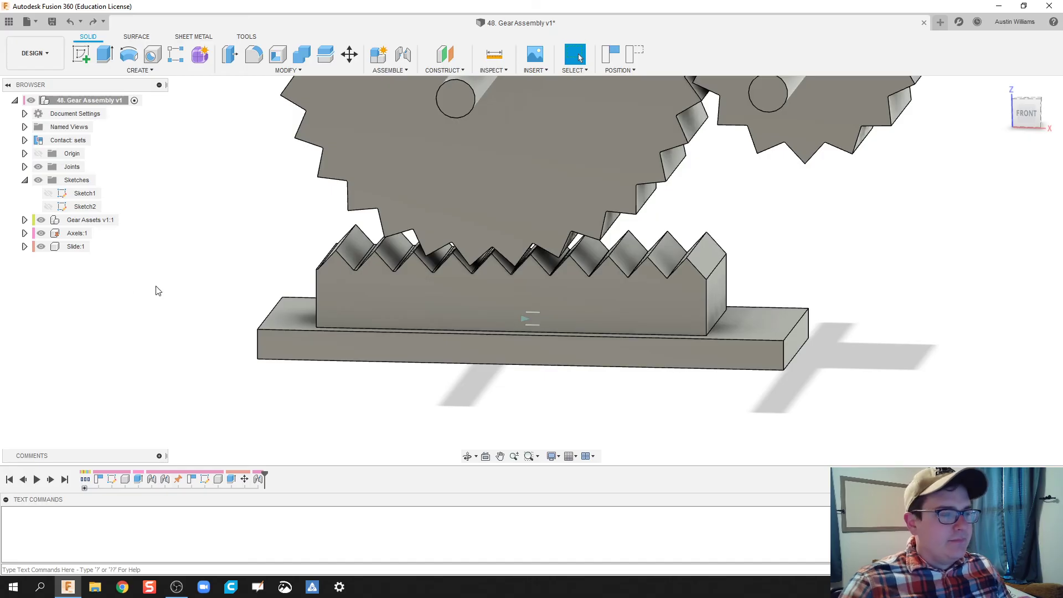
# Ground Slide:1 and capture the components' moved positions.
pyautogui.rightClick(56, 249)
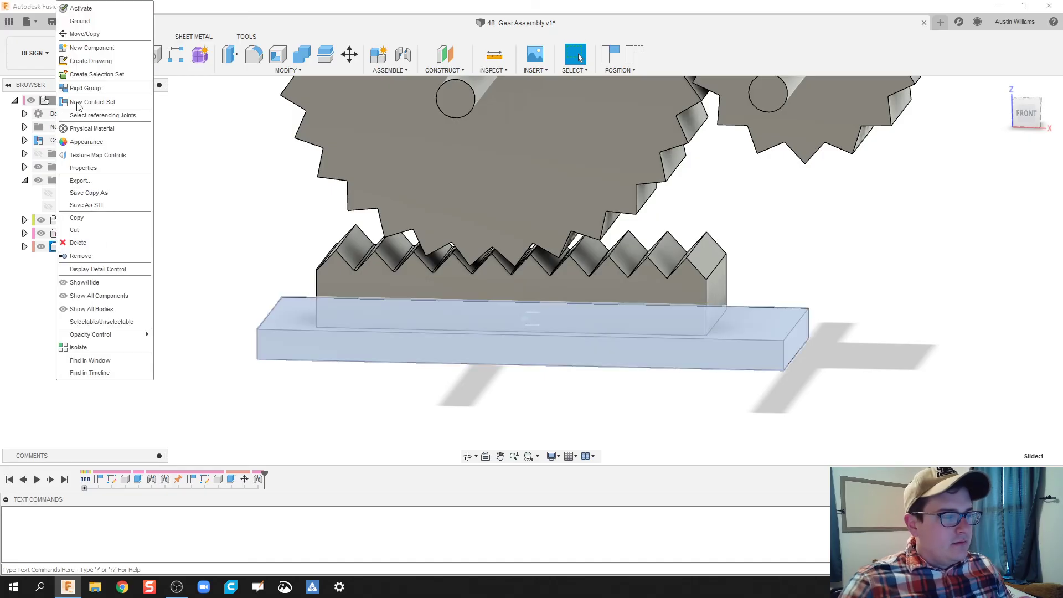
pyautogui.click(91, 34)
pyautogui.click(592, 312)
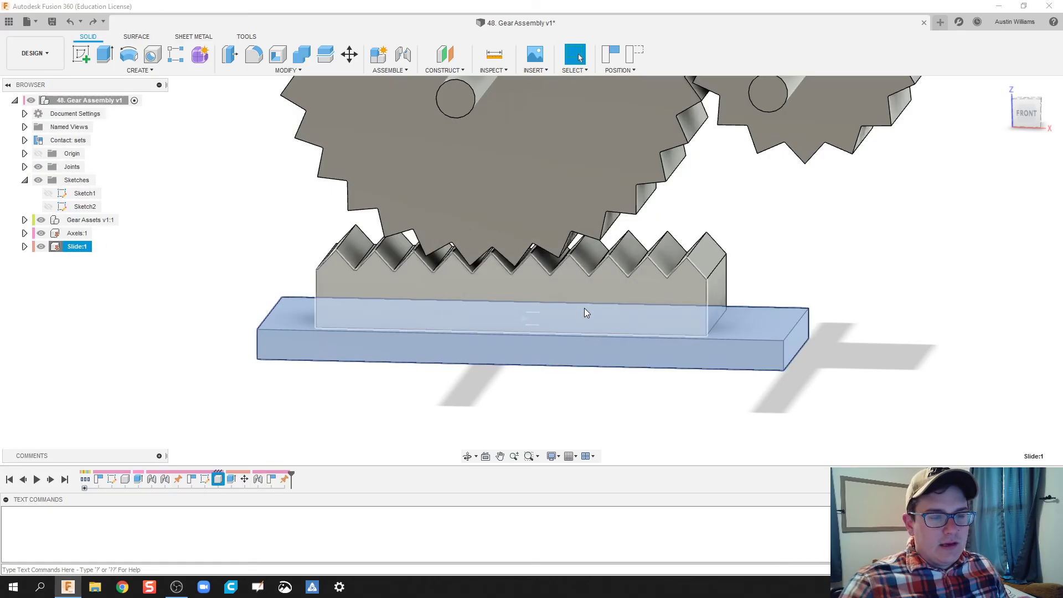
pyautogui.press('Escape')
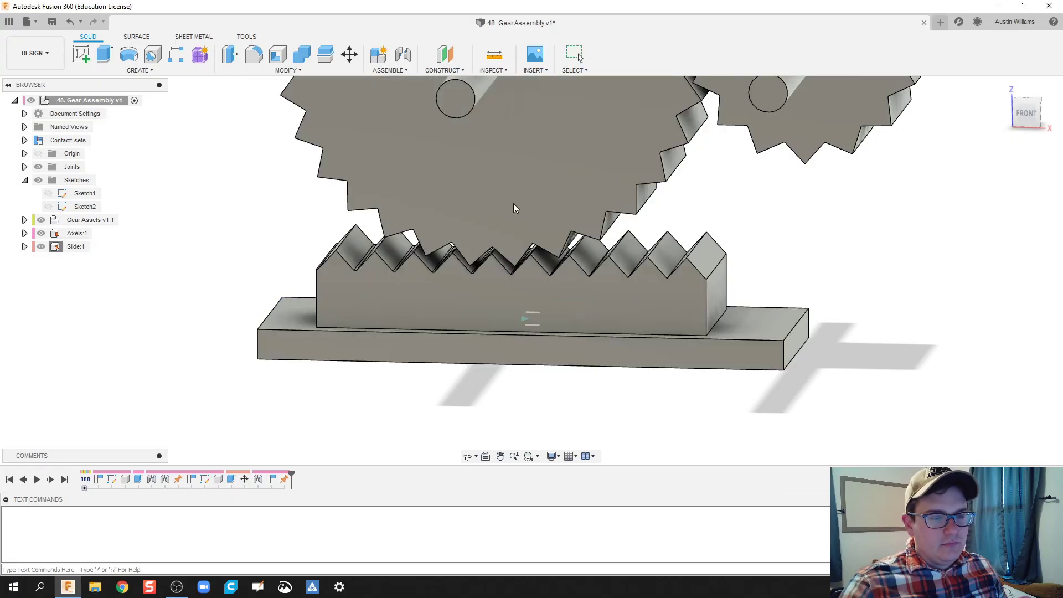
# Rotate the big gear by hand twice to watch the meshed rack slide along the base.
pyautogui.moveTo(559, 230); pyautogui.dragTo(699, 162)
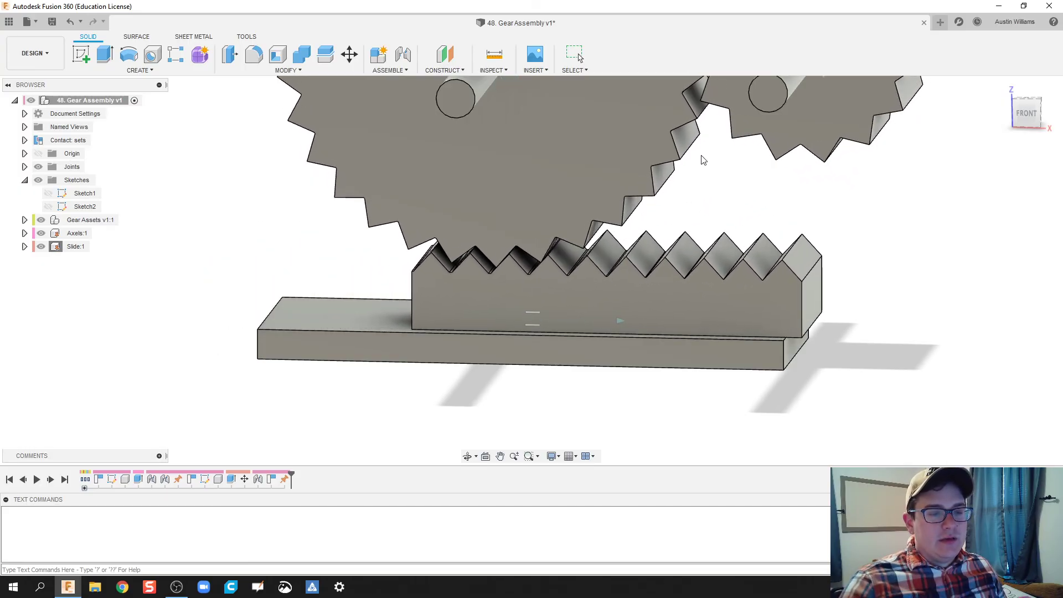
pyautogui.scroll(-4, 657, 206)
pyautogui.moveTo(630, 239); pyautogui.dragTo(588, 306, button='middle')
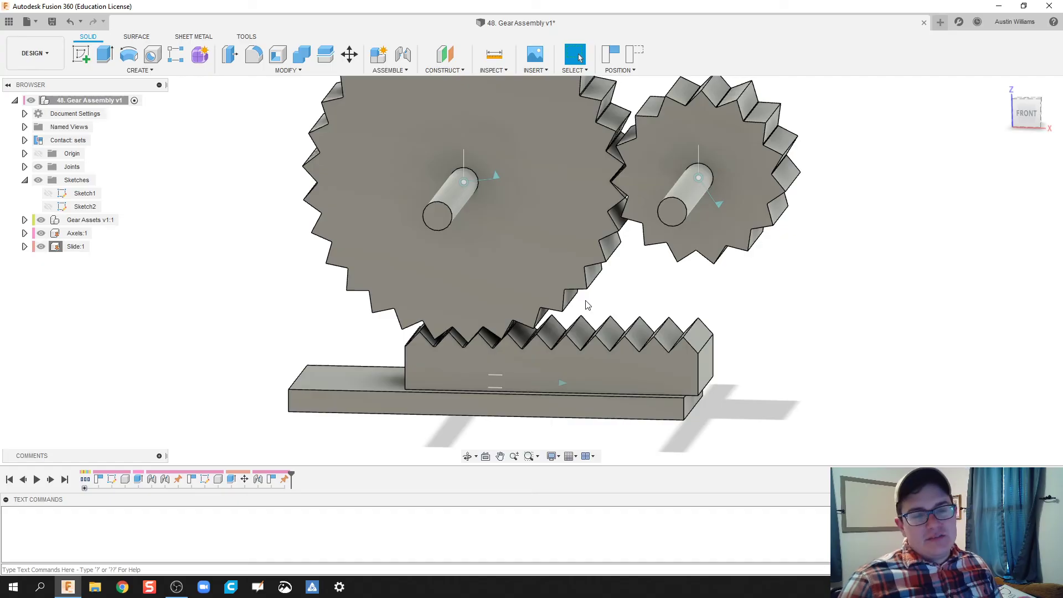
pyautogui.moveTo(566, 232); pyautogui.dragTo(490, 164)
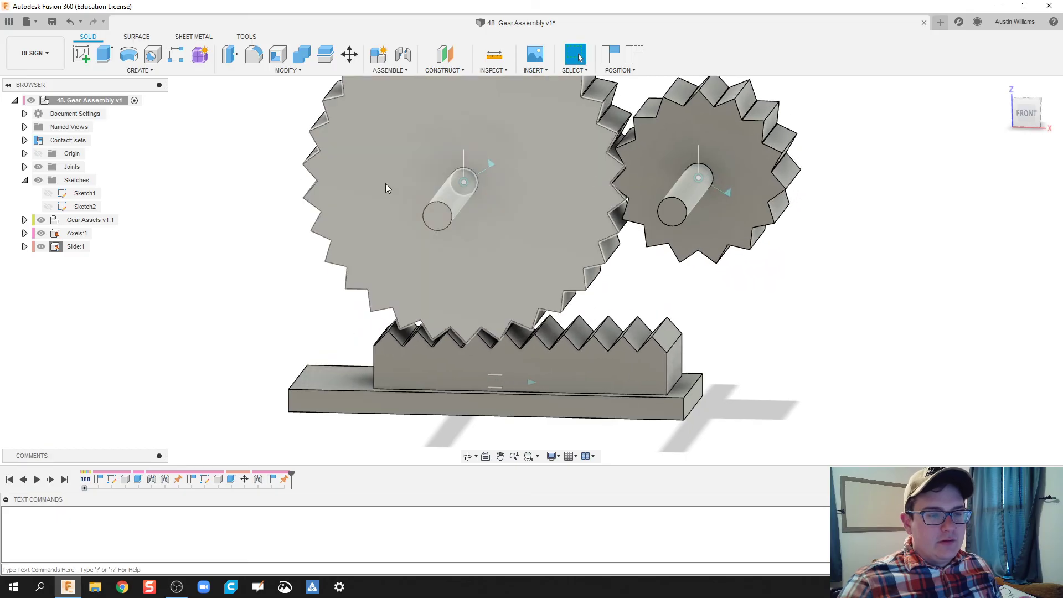
# Preview the gear animation, then give the big gear's joint a -60 degree minimum limit.
pyautogui.rightClick(492, 163)
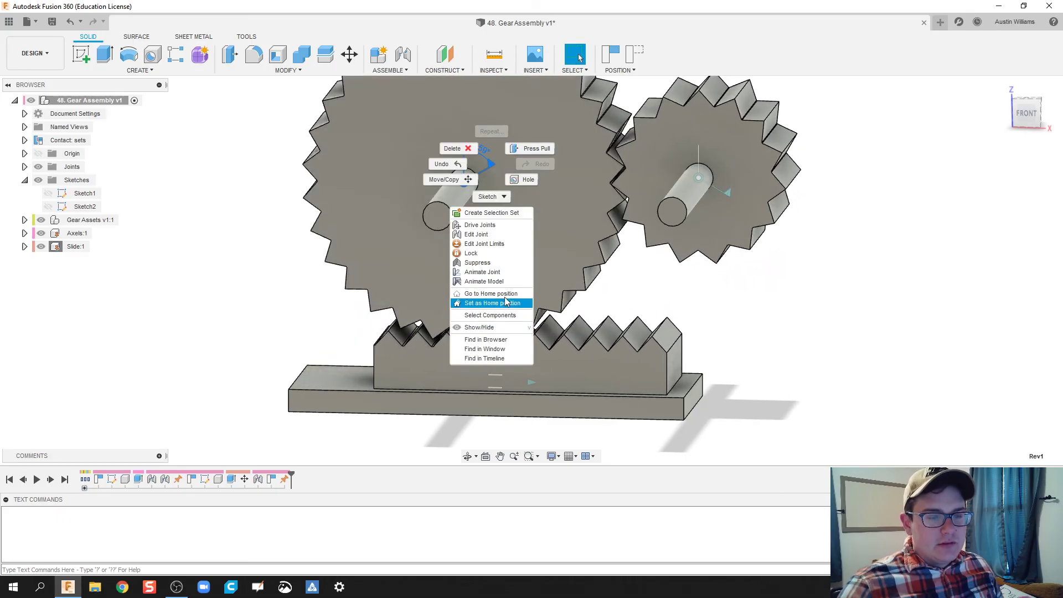
pyautogui.click(514, 283)
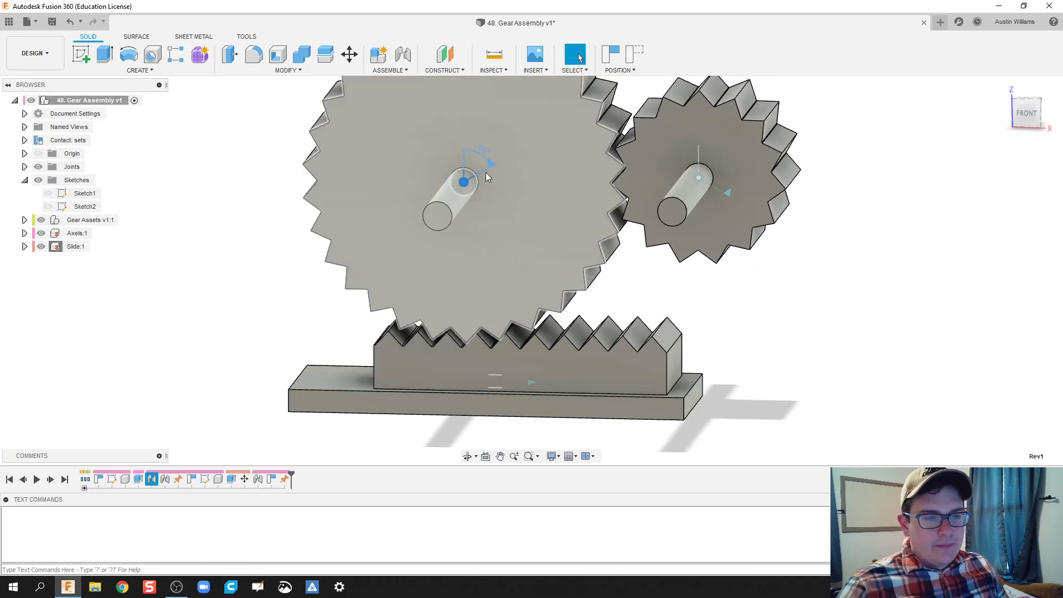
pyautogui.rightClick(485, 168)
pyautogui.click(479, 248)
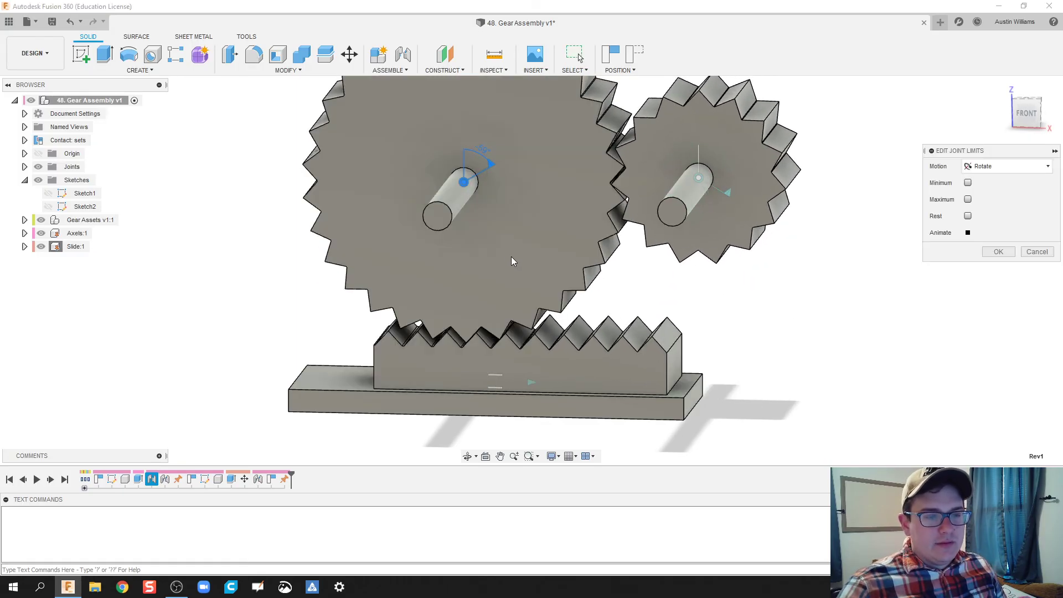
pyautogui.click(969, 184)
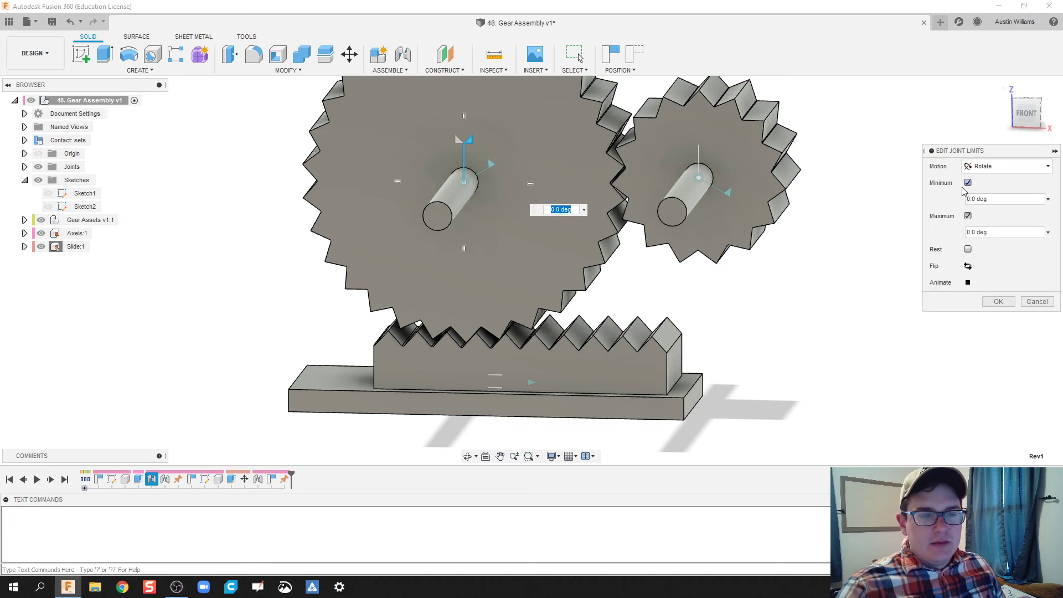
pyautogui.moveTo(469, 139); pyautogui.dragTo(531, 161)
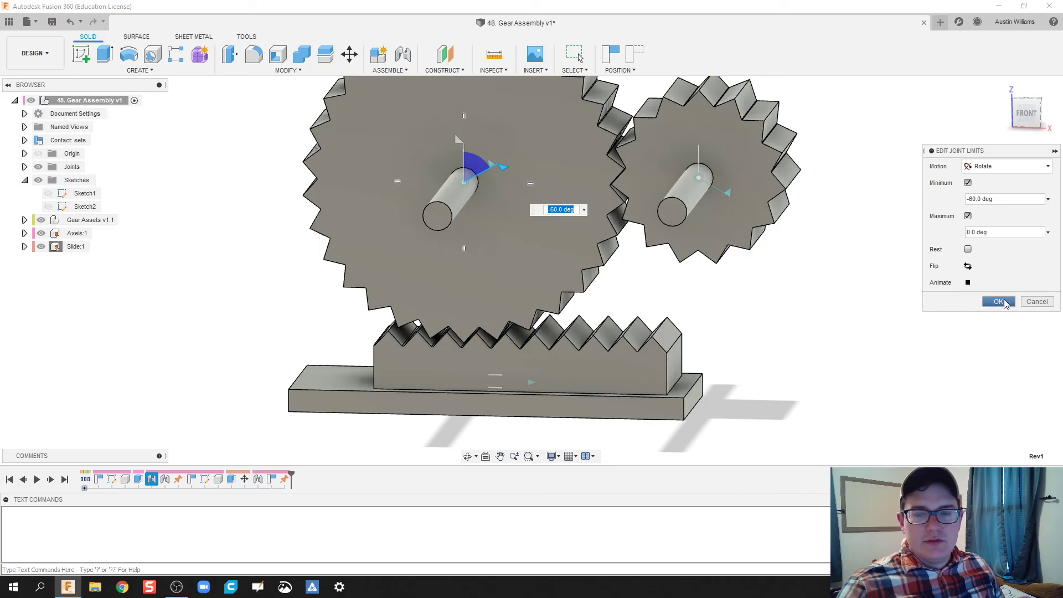
pyautogui.click(1003, 303)
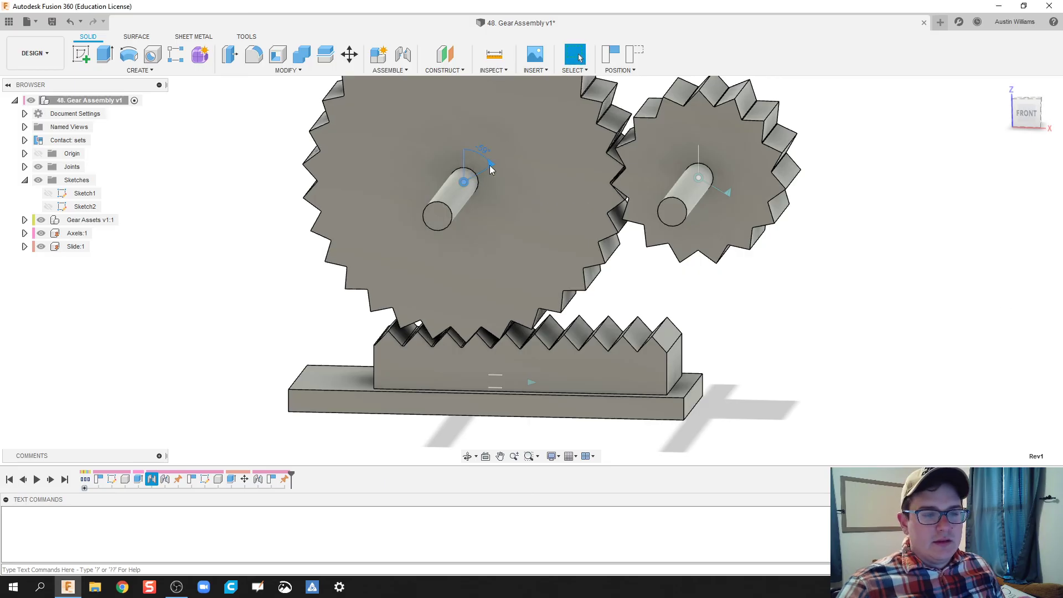
# Animate the model with the -60 to 0 degree limits and stop it.
pyautogui.rightClick(490, 165)
pyautogui.click(507, 283)
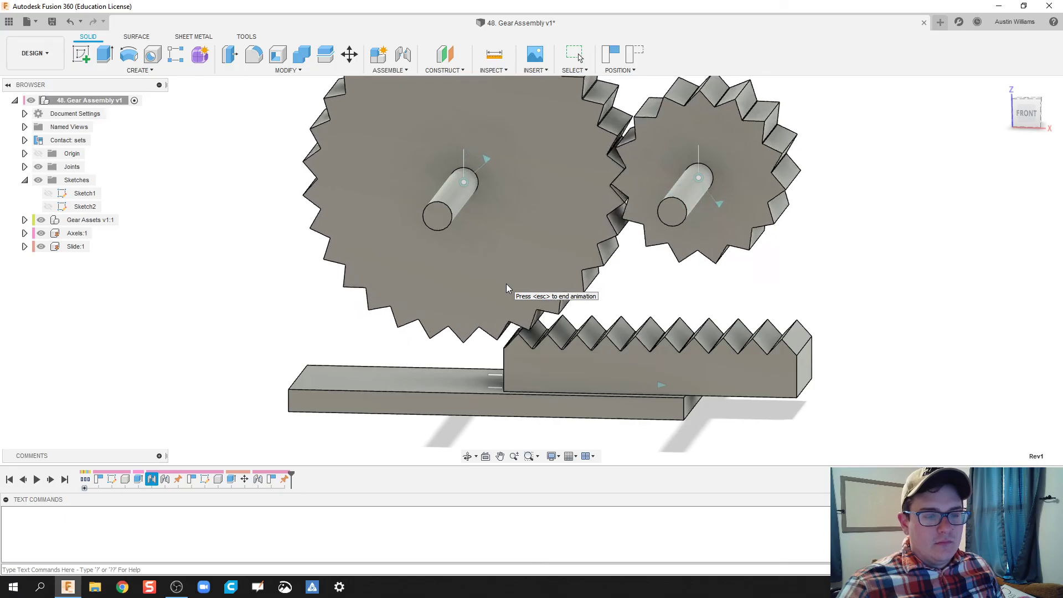
pyautogui.press('Escape')
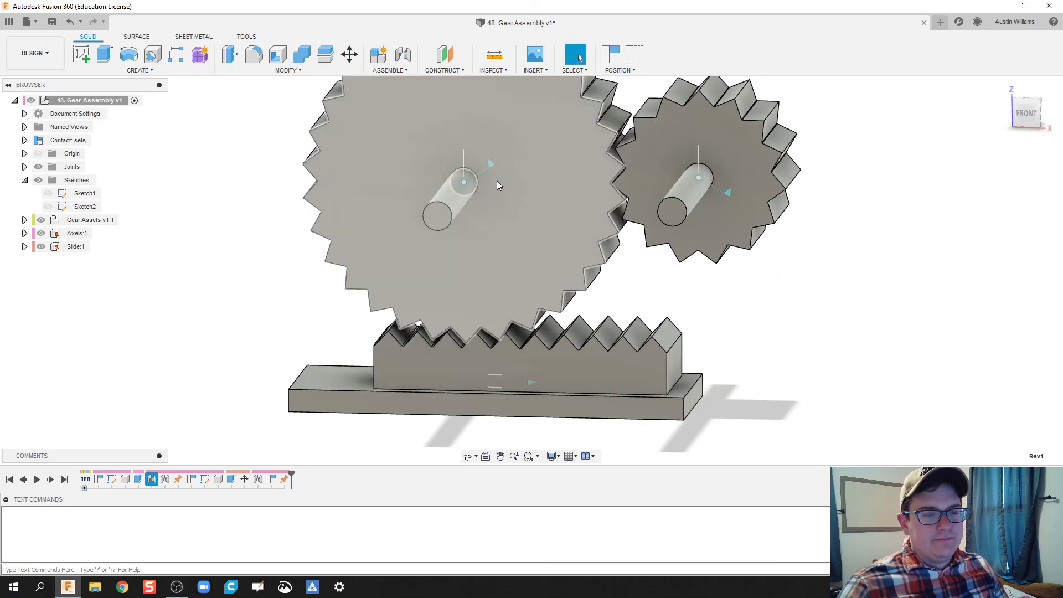
pyautogui.rightClick(490, 165)
# Change the big gear joint's rotation limits to -30 and 30 degrees.
pyautogui.click(488, 285)
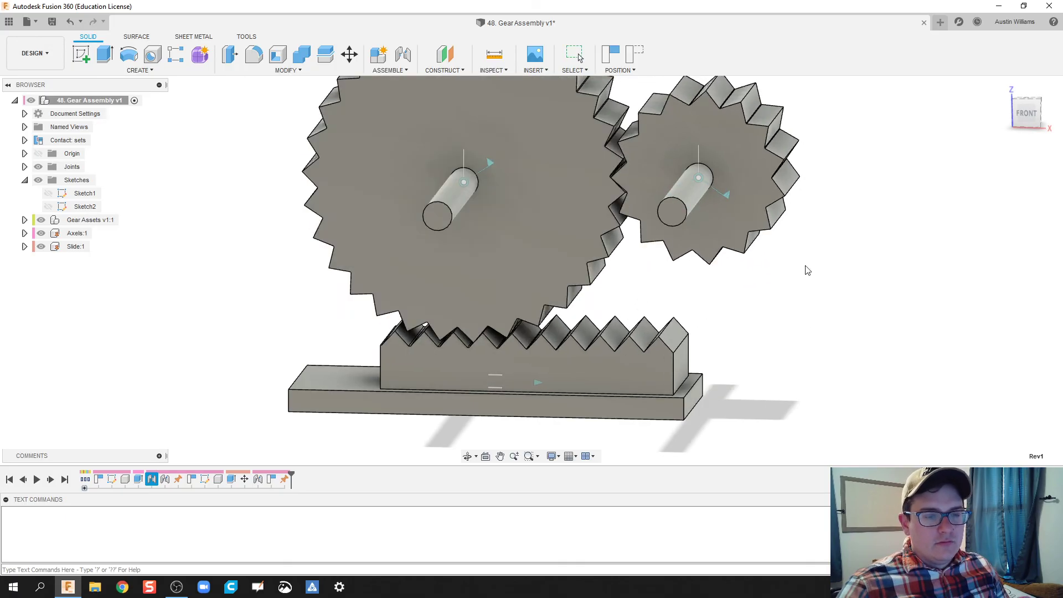
pyautogui.press('Escape')
pyautogui.rightClick(491, 164)
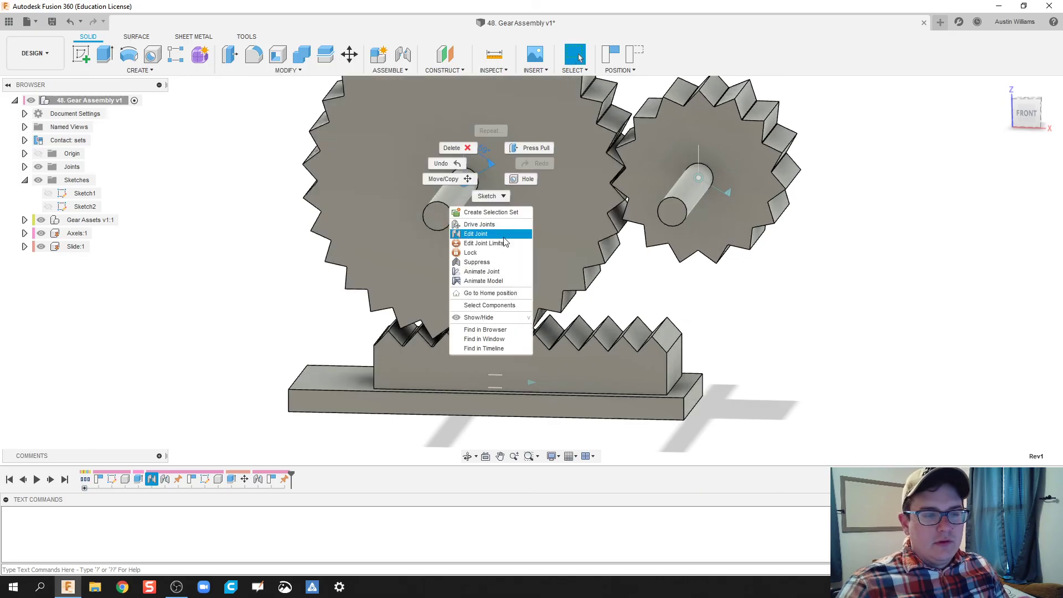
pyautogui.click(504, 245)
pyautogui.click(978, 198)
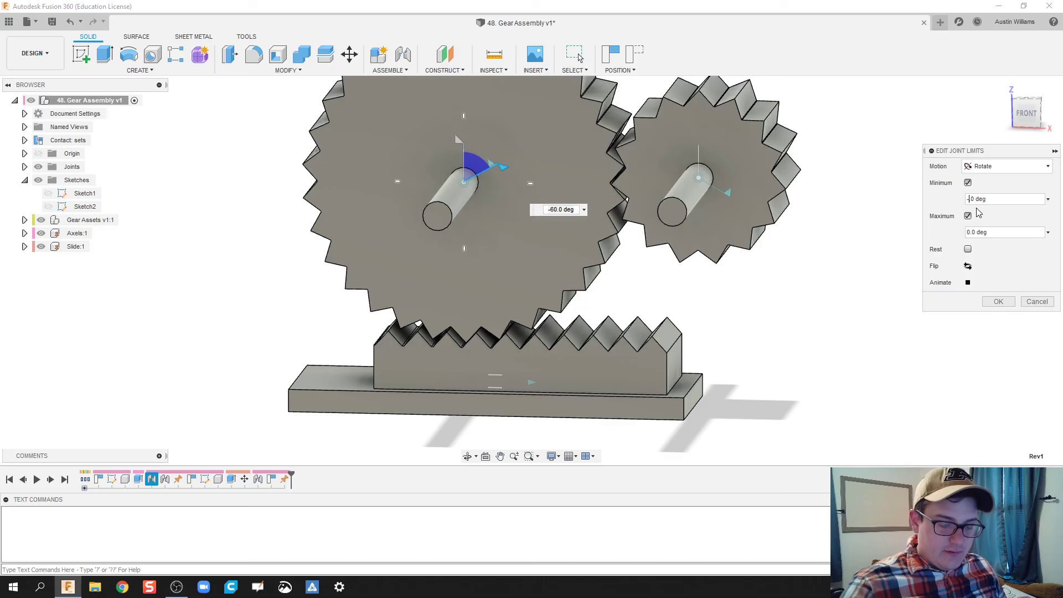
pyautogui.write('3')
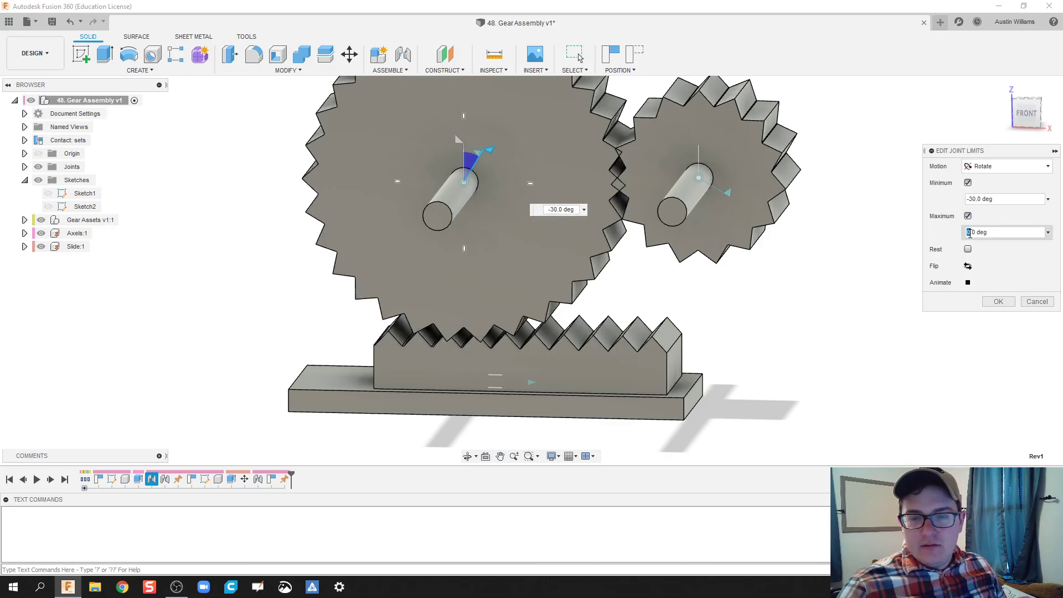
pyautogui.click(999, 302)
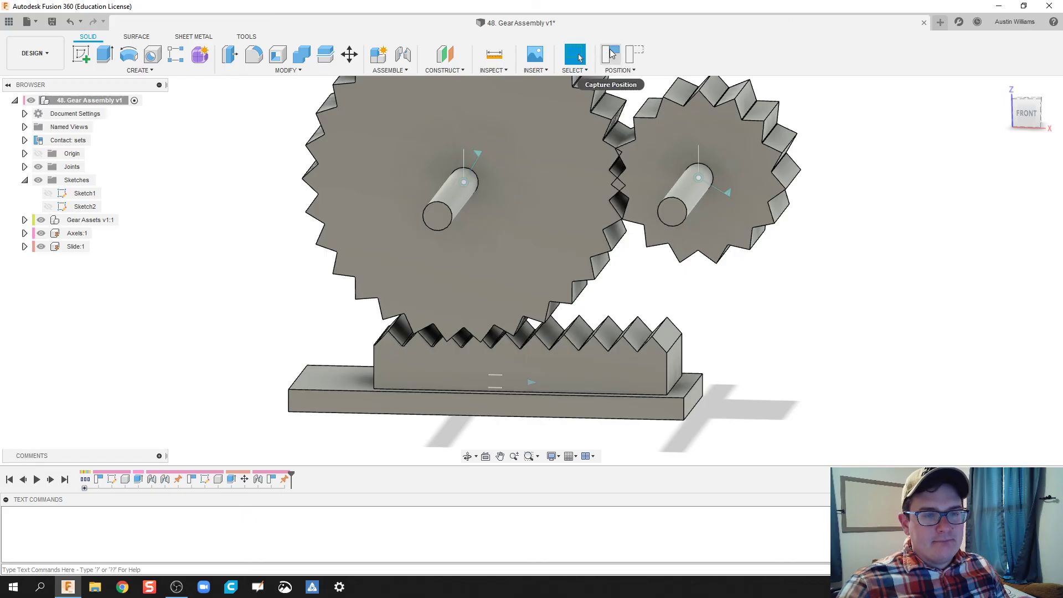
# Revert the gears and rack to their starting positions and replay the animation.
pyautogui.click(637, 55)
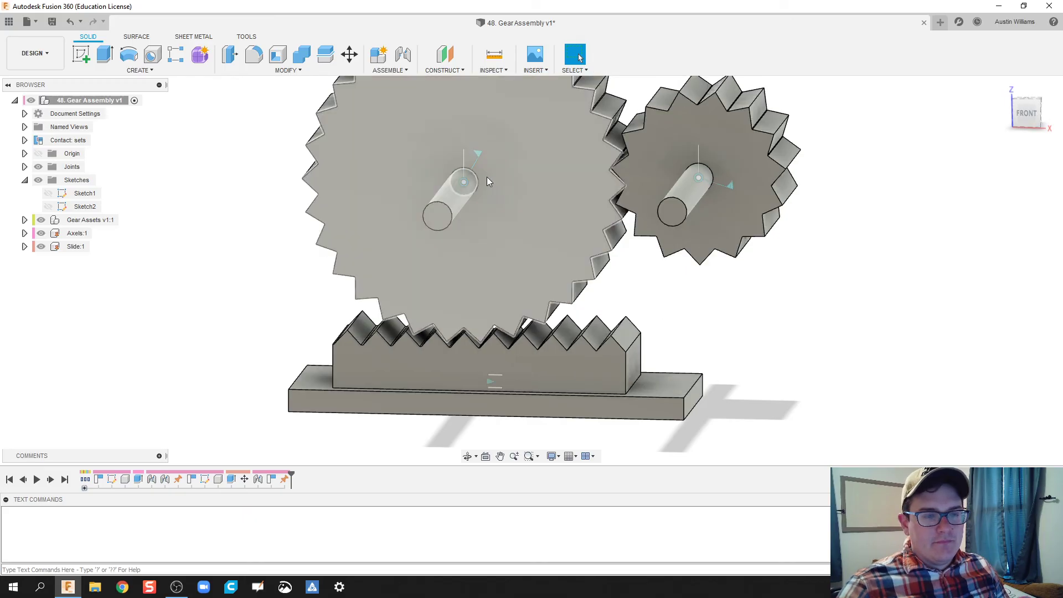
pyautogui.rightClick(481, 155)
pyautogui.click(476, 273)
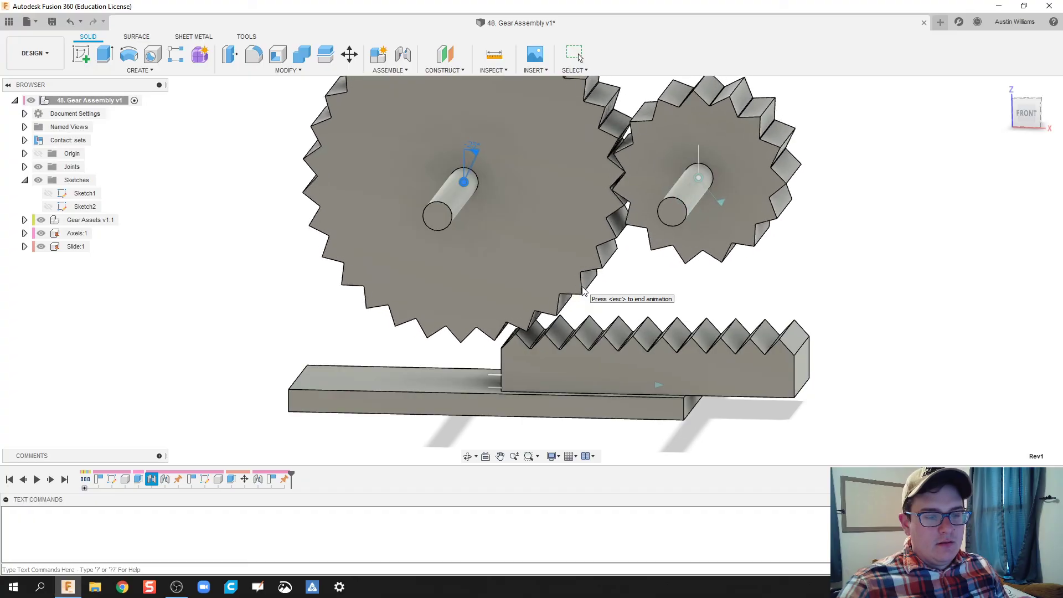
# Raise the big gear's minimum limit to -20 degrees, keep the 30 degree maximum, and animate.
pyautogui.press('Escape')
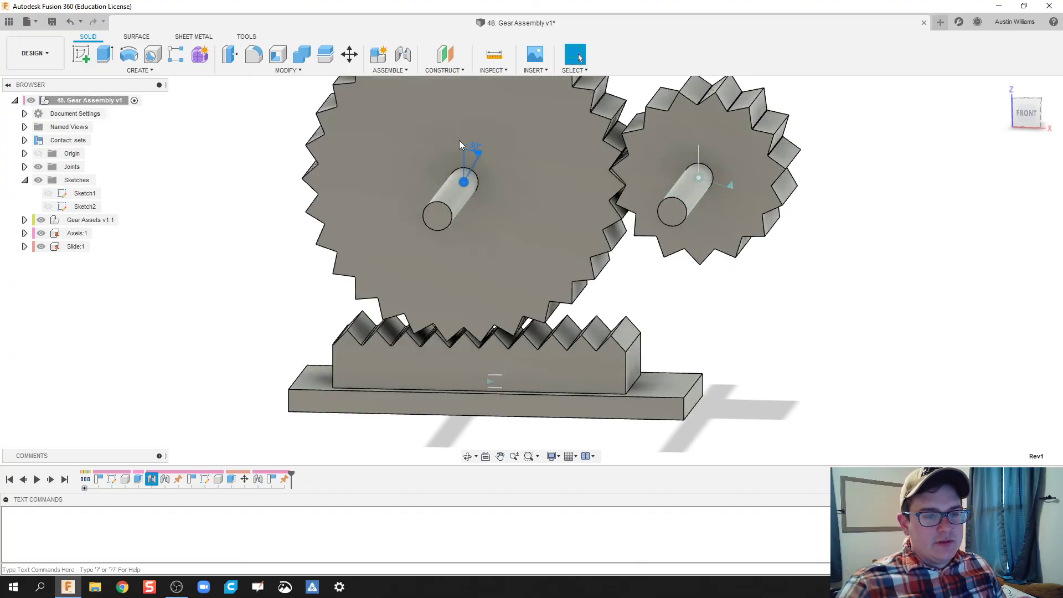
pyautogui.rightClick(475, 156)
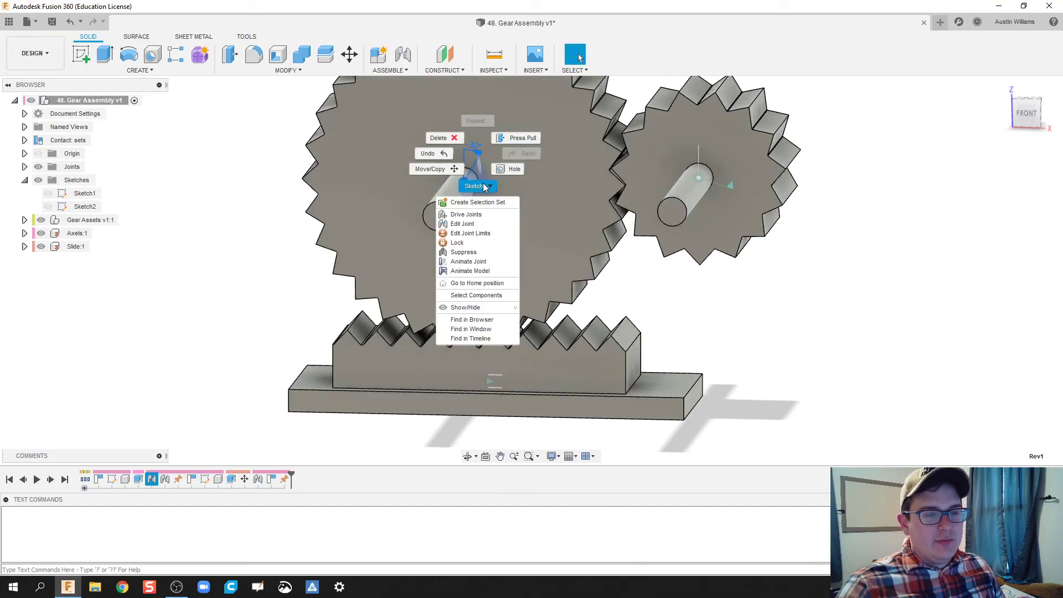
pyautogui.click(498, 233)
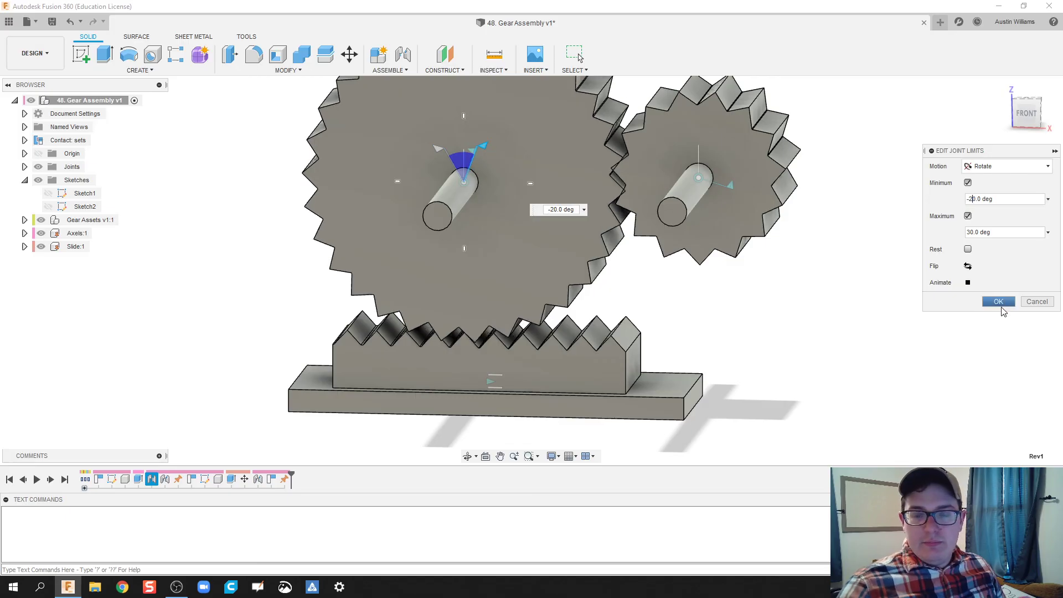
pyautogui.click(1000, 303)
pyautogui.rightClick(503, 199)
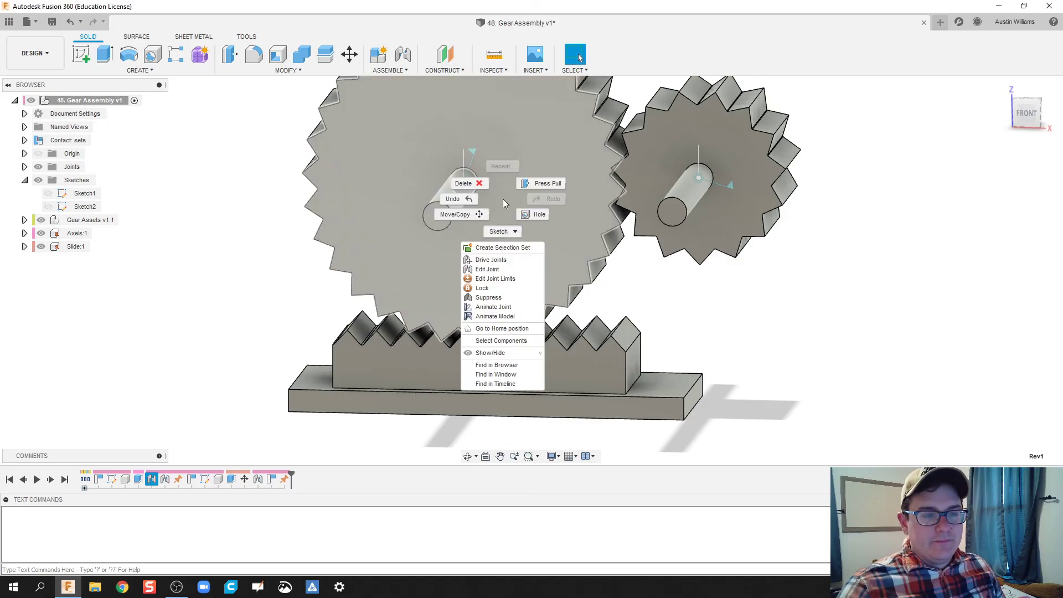
pyautogui.click(509, 318)
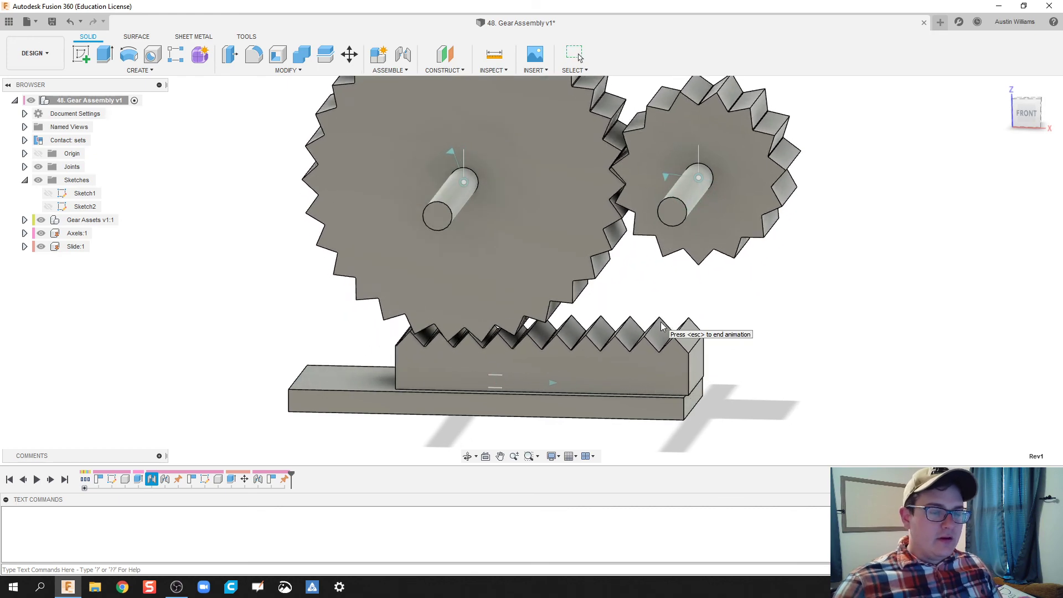
# Zoom out and orbit to an angled view of the whole assembly during the animation.
pyautogui.scroll(-5, 663, 327)
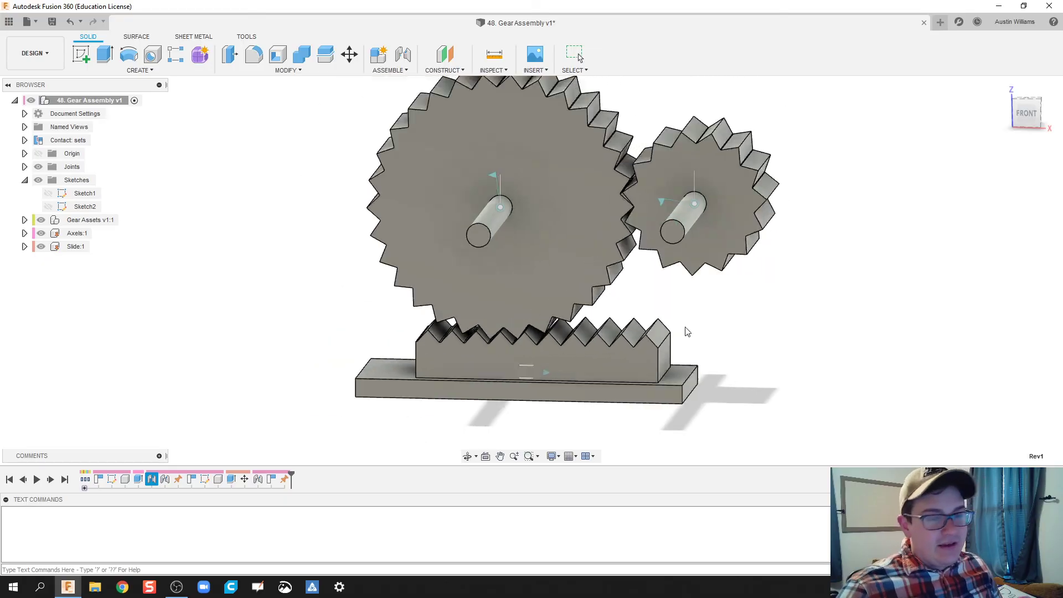
pyautogui.keyDown('shift'); pyautogui.moveTo(761, 325); pyautogui.dragTo(738, 332, button='middle'); pyautogui.keyUp('shift')
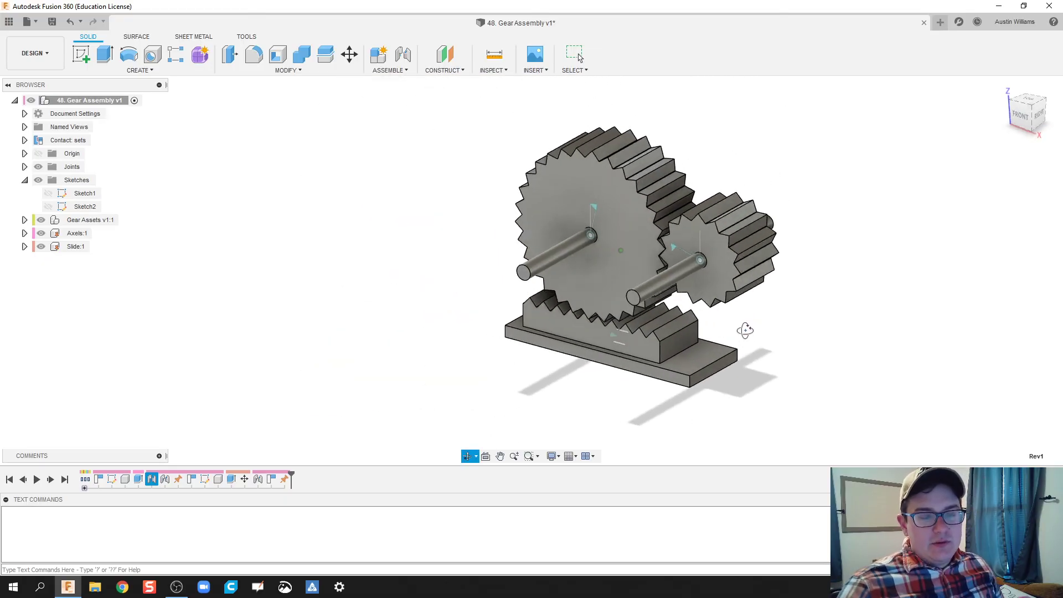